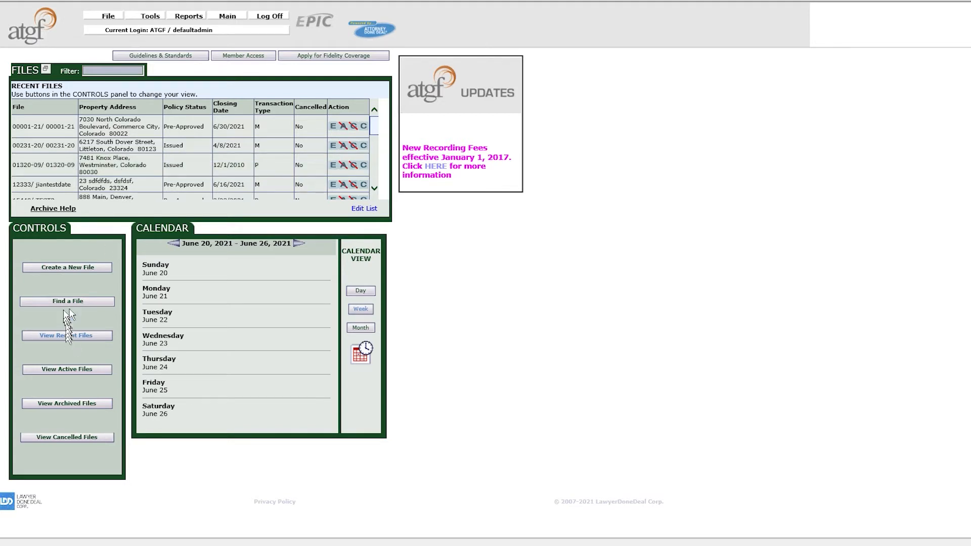
# - Start a new file and answer No to the eligibility question about the transaction
pyautogui.click(83, 268)
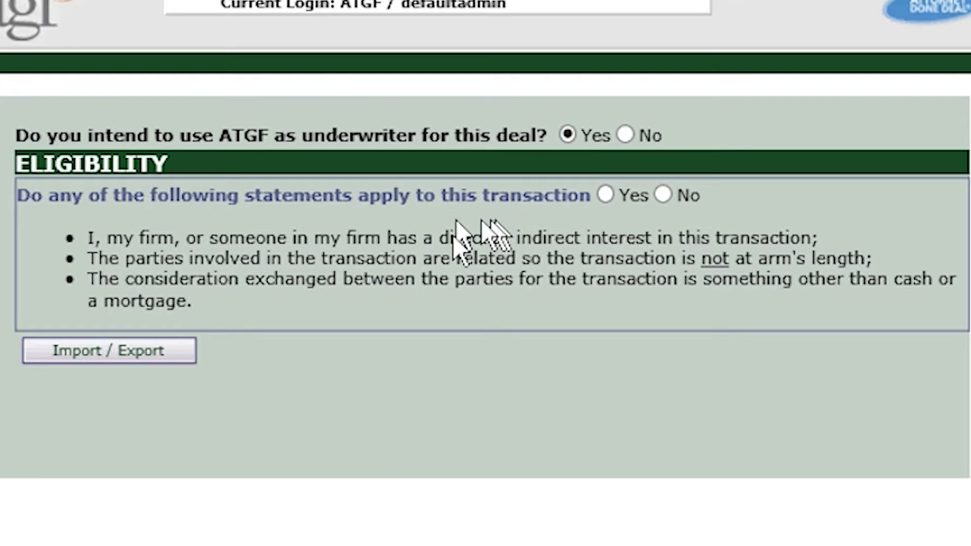
pyautogui.click(663, 195)
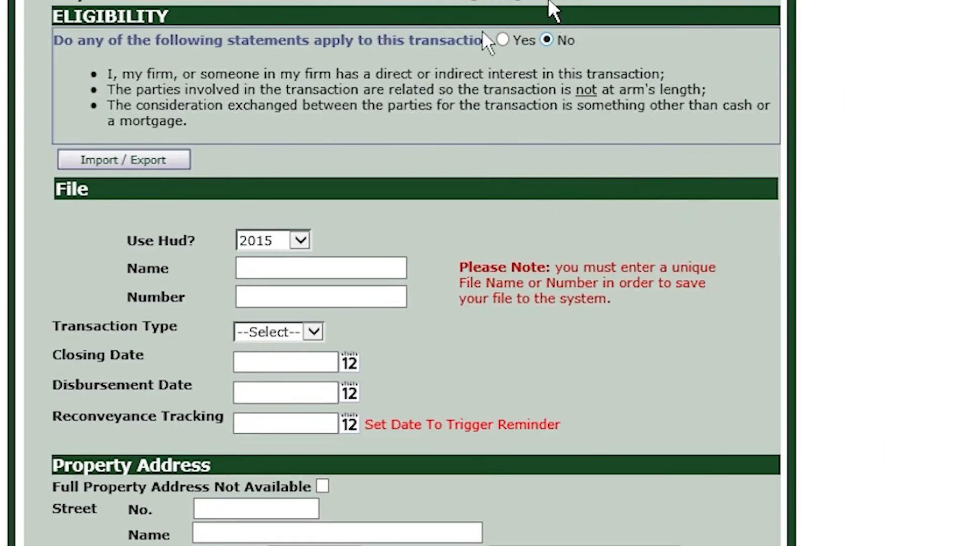
# - Enter Test1 as both the file name and number, and set the transaction type to Purchase
pyautogui.click(339, 268)
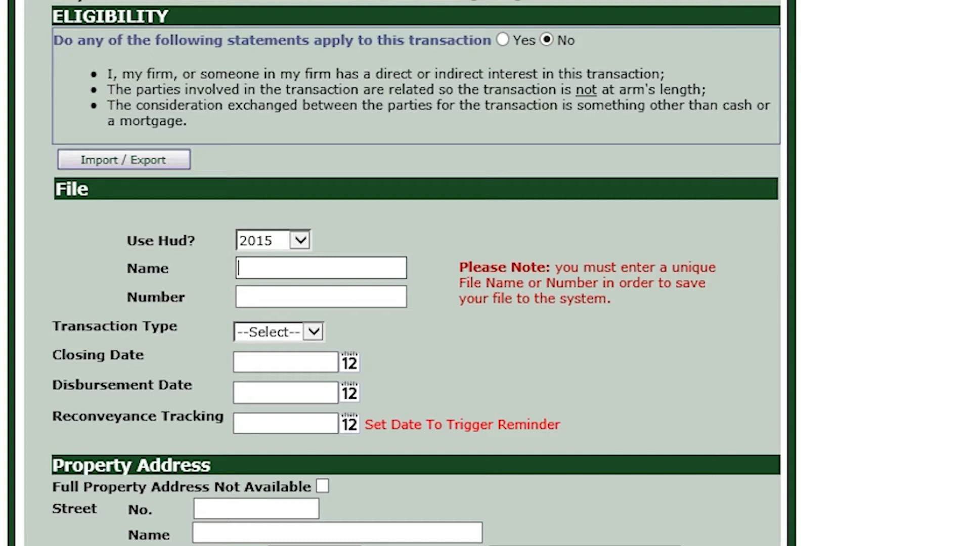
pyautogui.write('Test1')
pyautogui.press('Tab')
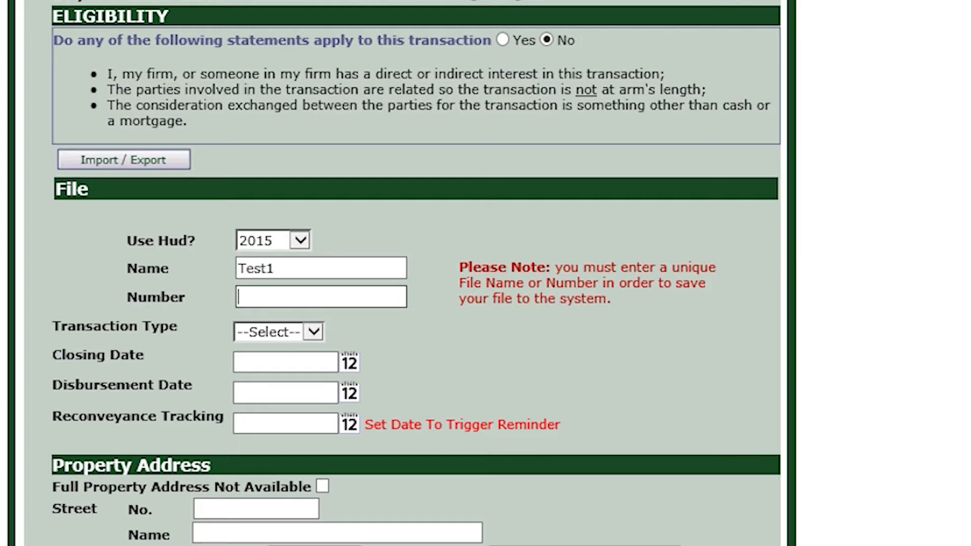
pyautogui.write('Test1')
pyautogui.click(315, 331)
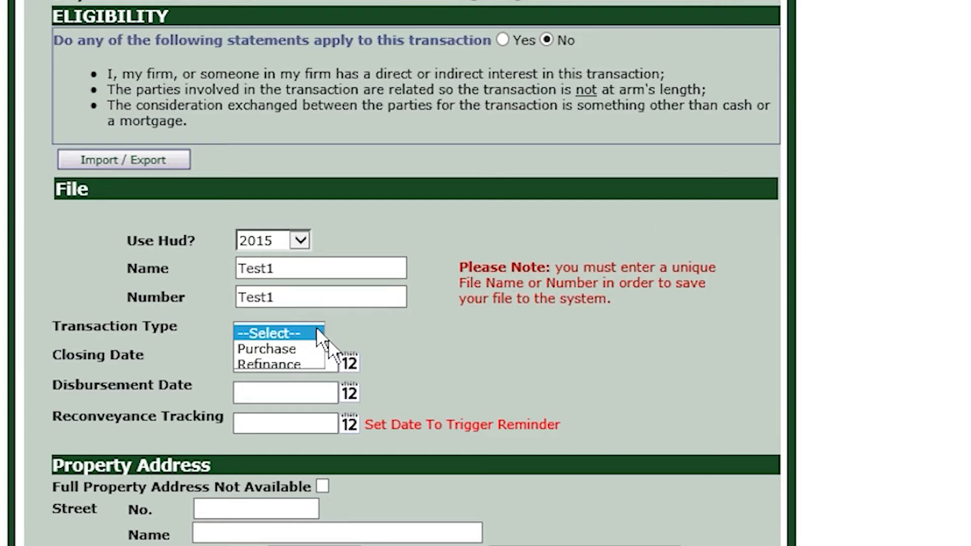
pyautogui.click(280, 349)
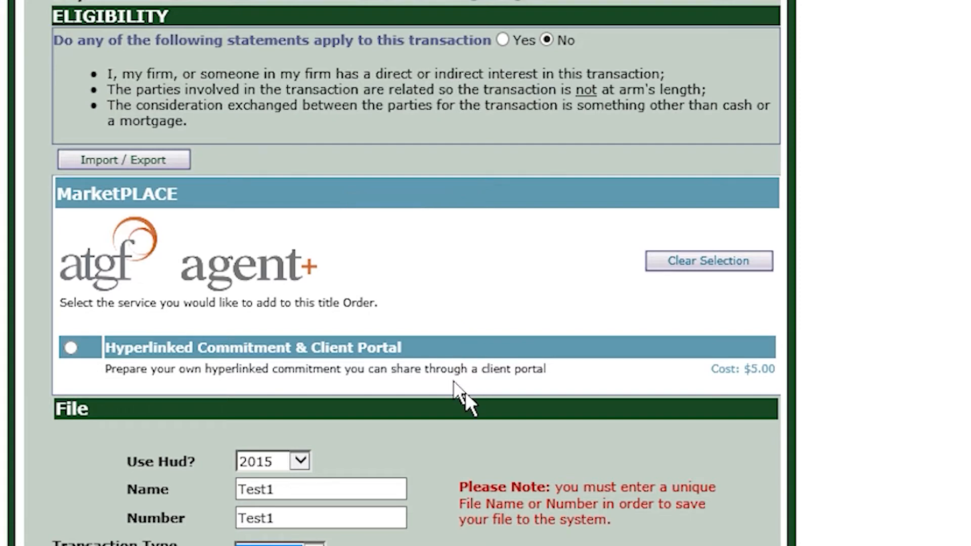
# - Set the file's closing date to 07/04/2021
pyautogui.scroll(-7, 582, 392)
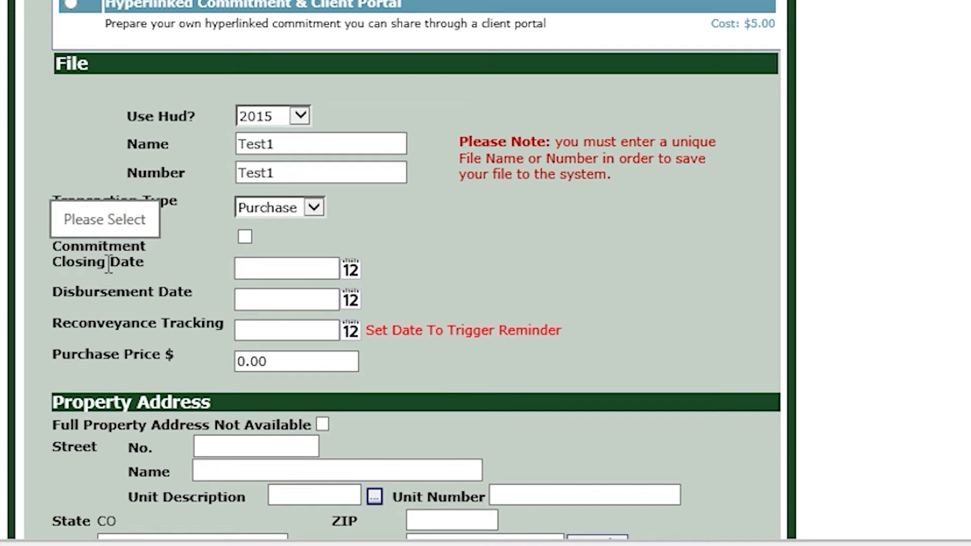
pyautogui.click(241, 267)
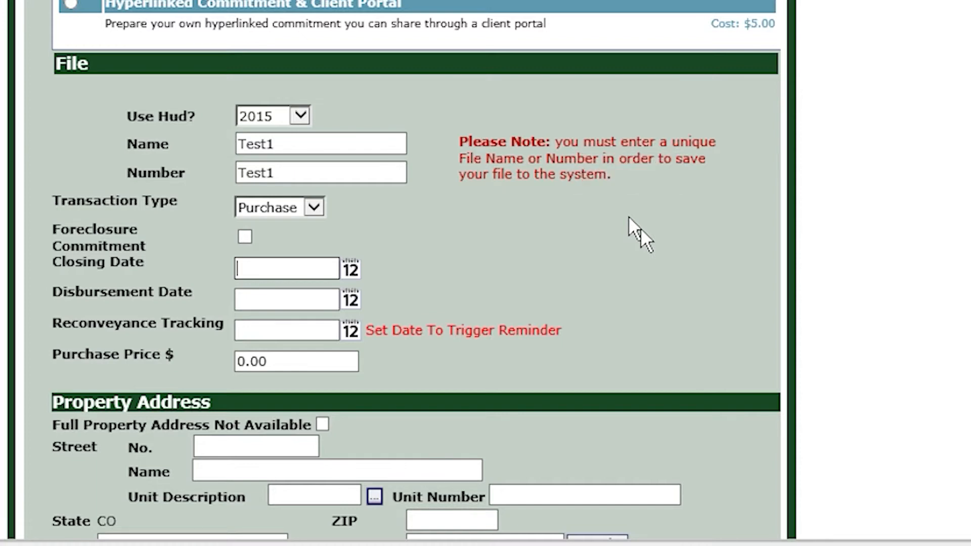
pyautogui.write('DD')
pyautogui.press('BackSpace')
pyautogui.press('Left')
pyautogui.press('Delete')
pyautogui.write('07/04/201')
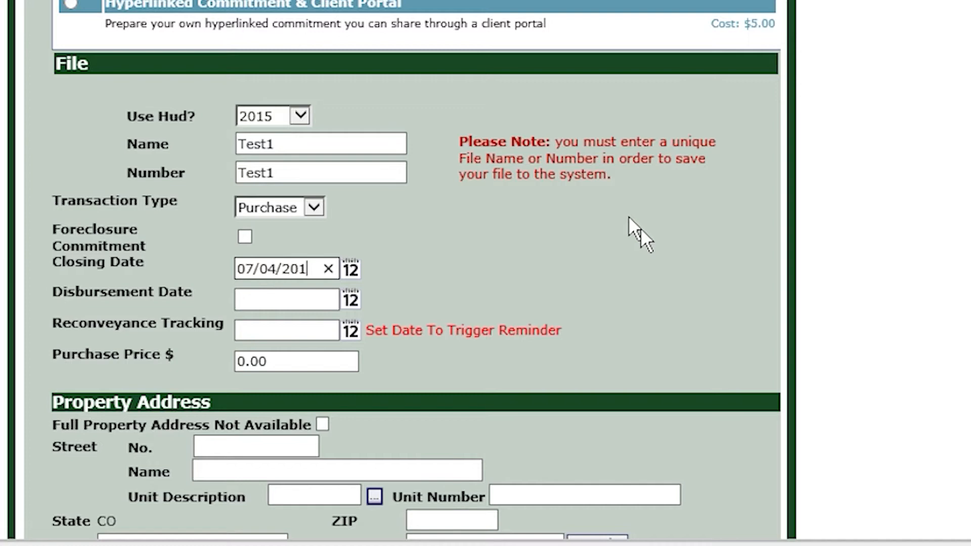
pyautogui.press('BackSpace')
pyautogui.write('21')
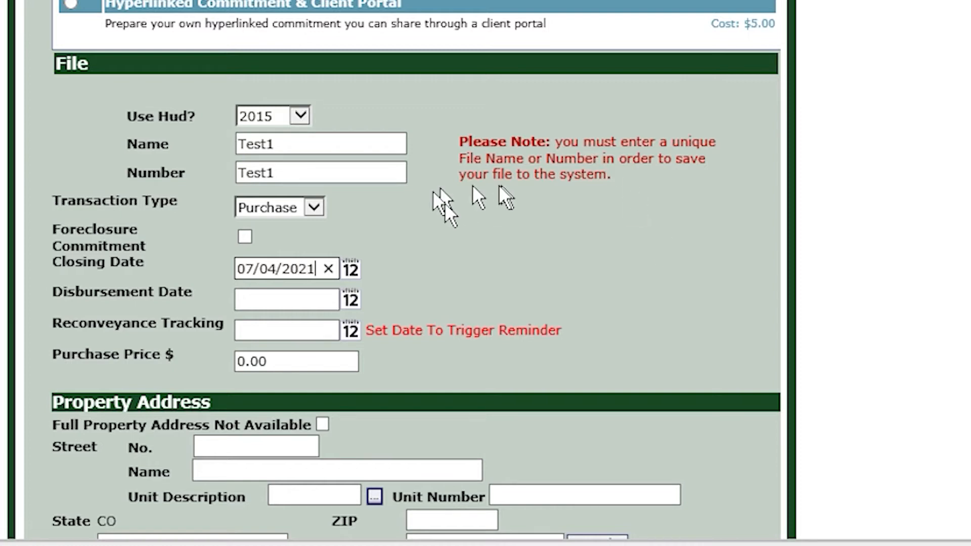
pyautogui.click(461, 202)
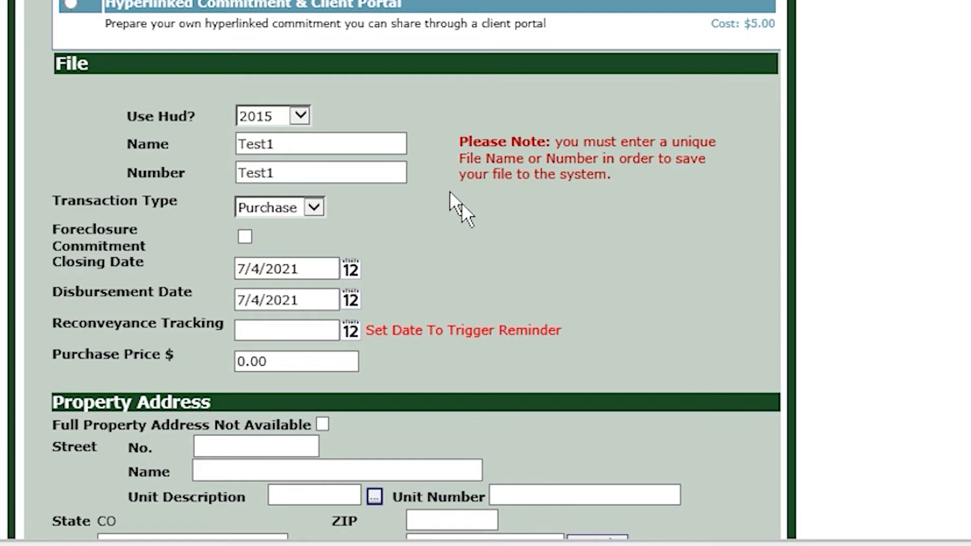
pyautogui.click(313, 208)
pyautogui.click(270, 296)
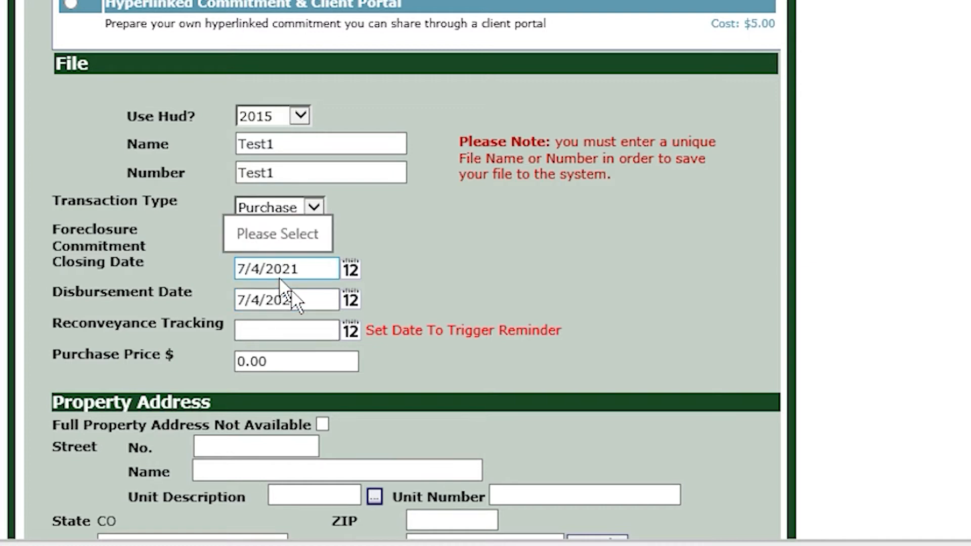
pyautogui.tripleClick(274, 302)
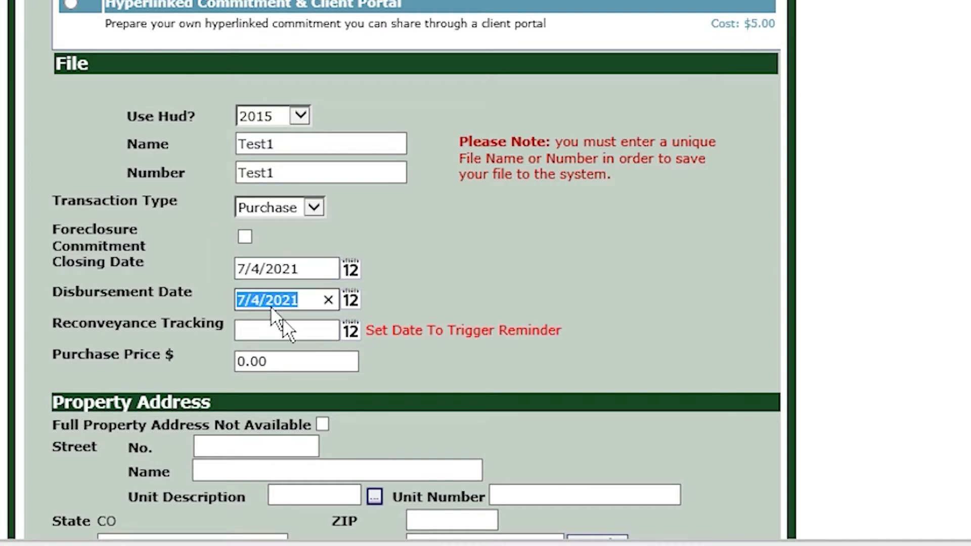
pyautogui.click(314, 333)
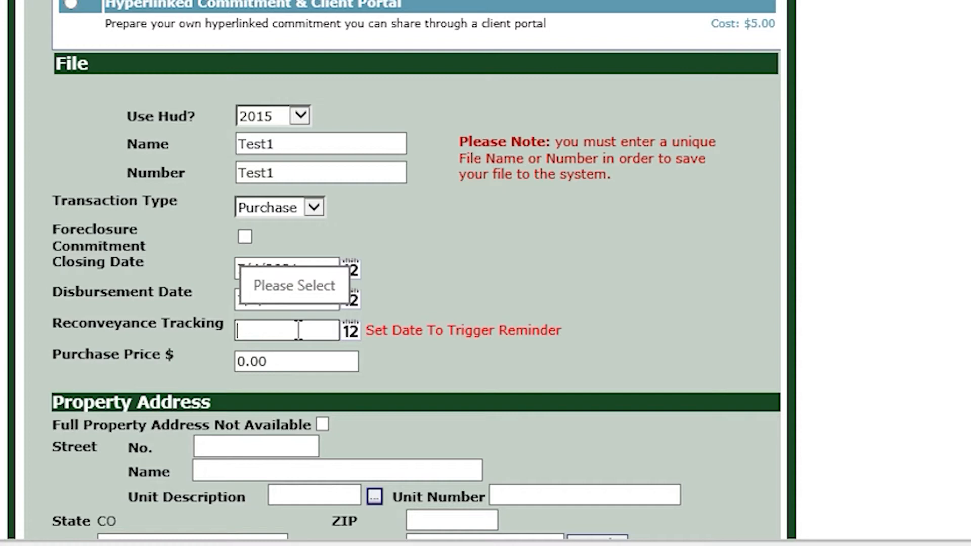
# - Set the purchase price to 100000.00
pyautogui.click(292, 362)
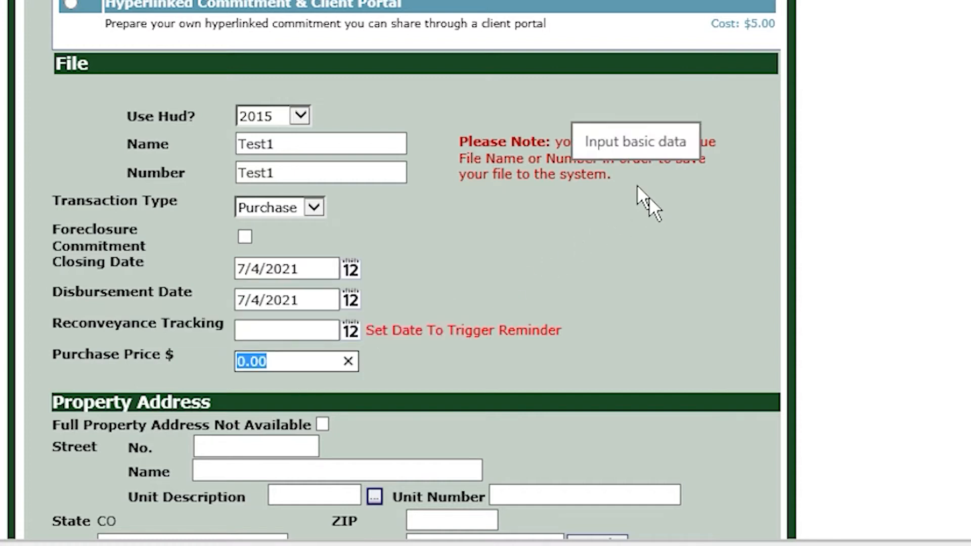
pyautogui.write('100000.00')
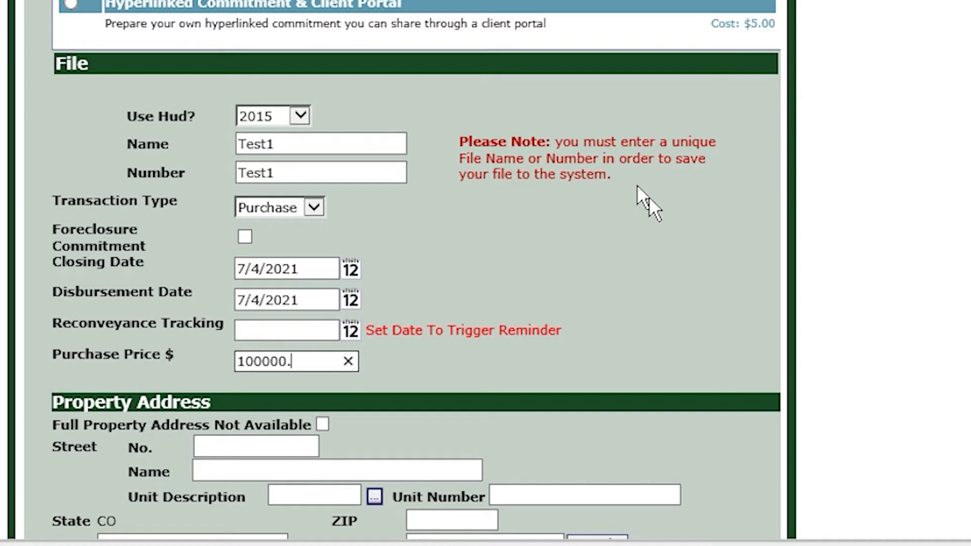
pyautogui.press('Tab')
# - Fill in the property's street number, street name and ZIP code, letting the town and county fill from the ZIP
pyautogui.press('Tab')
pyautogui.write('1234')
pyautogui.press('Tab')
pyautogui.write('Main Street')
pyautogui.press('Tab')
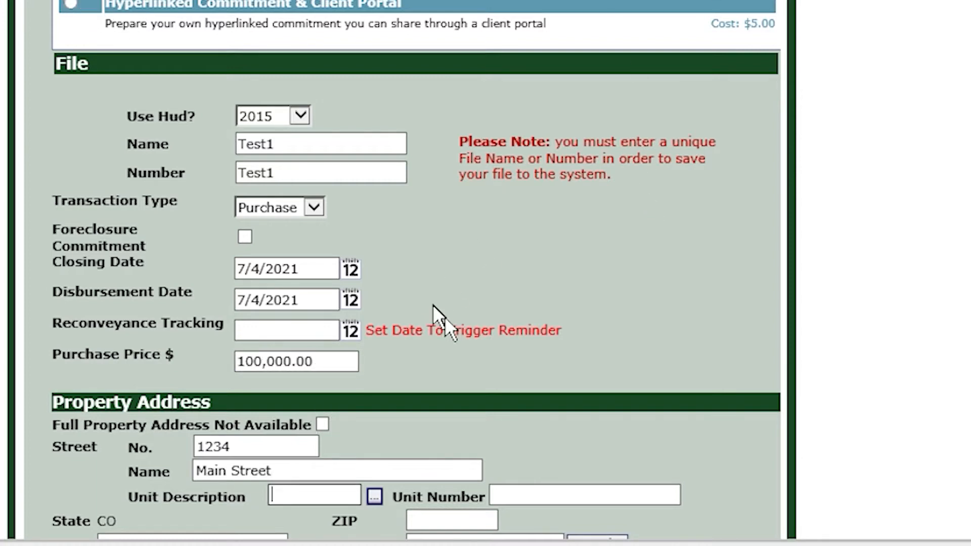
pyautogui.scroll(-6, 445, 304)
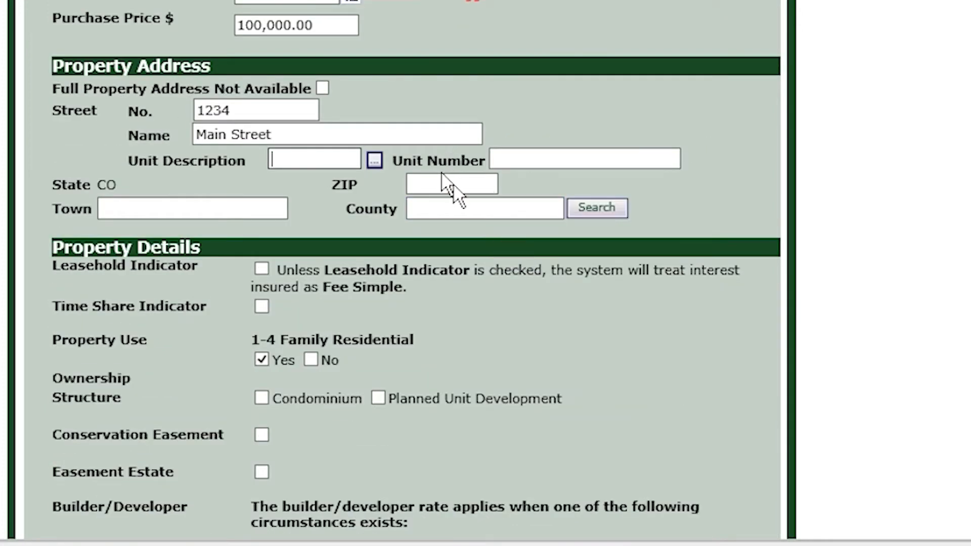
pyautogui.click(440, 178)
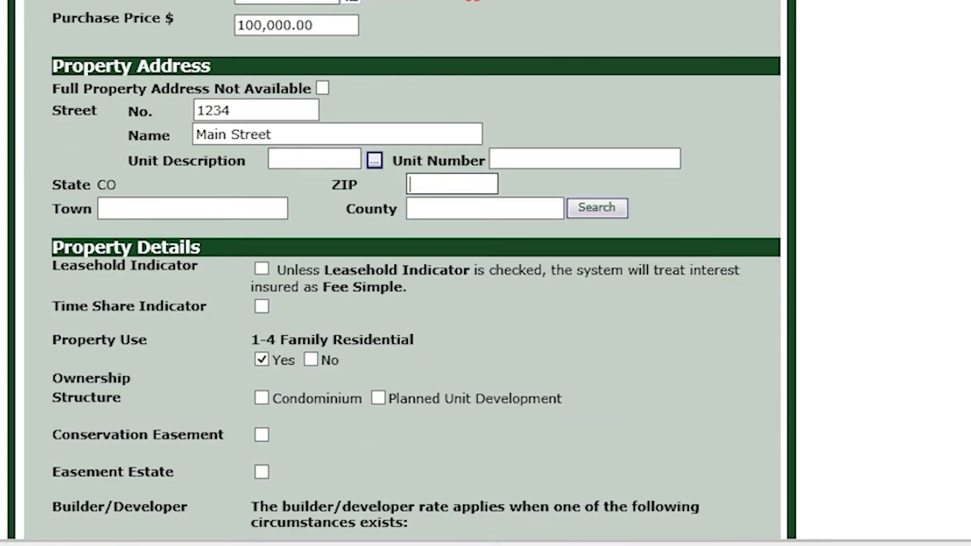
pyautogui.write('80231')
pyautogui.press('Tab')
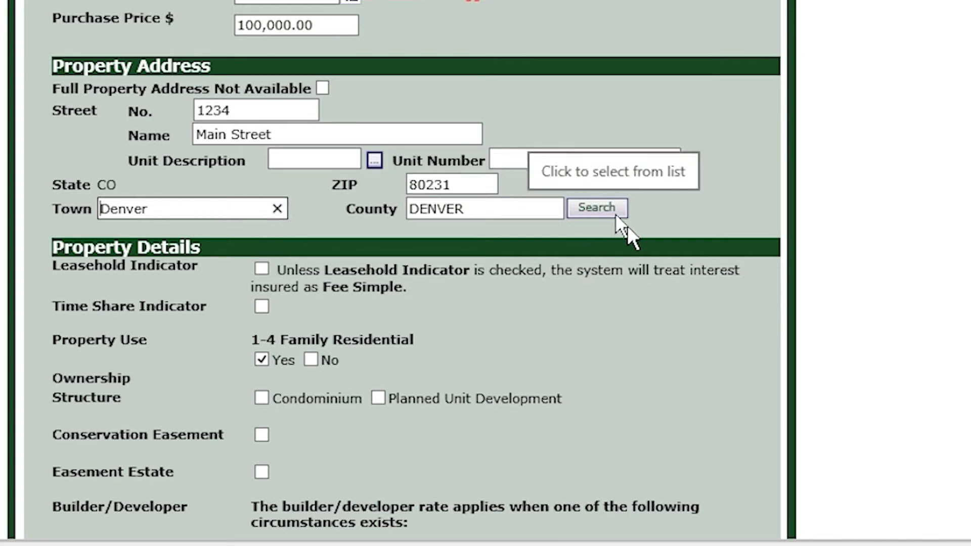
# - Choose BACA as the property's county from the county list, and switch it back to DENVER
pyautogui.click(527, 211)
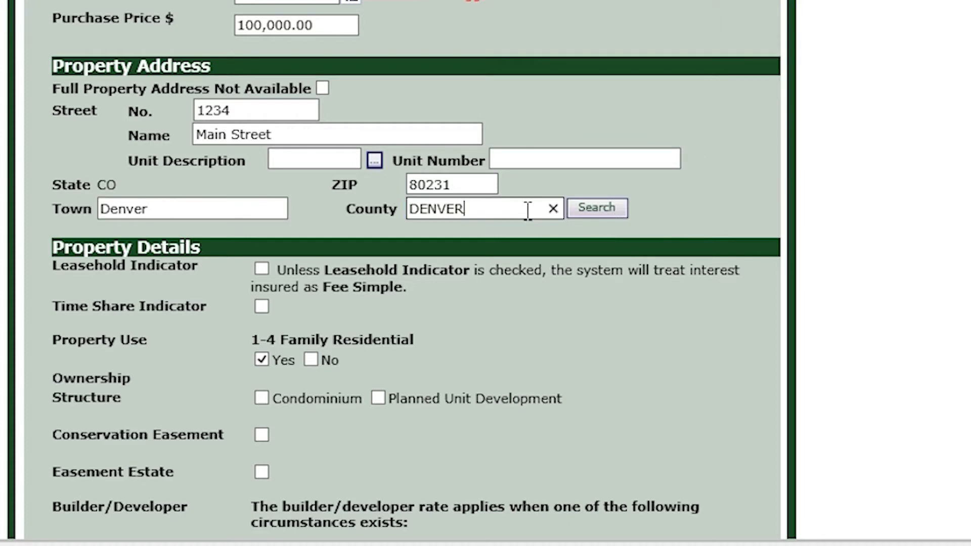
pyautogui.click(607, 211)
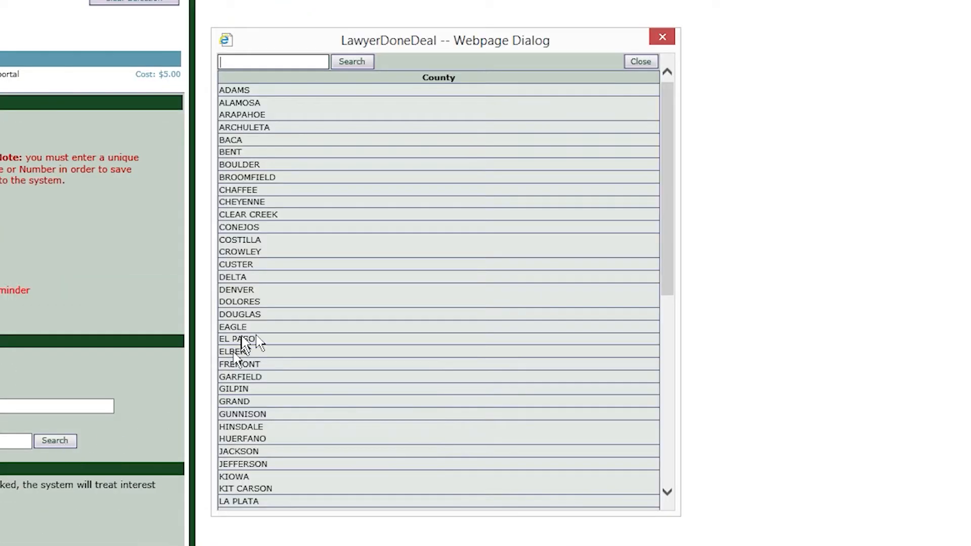
pyautogui.click(291, 140)
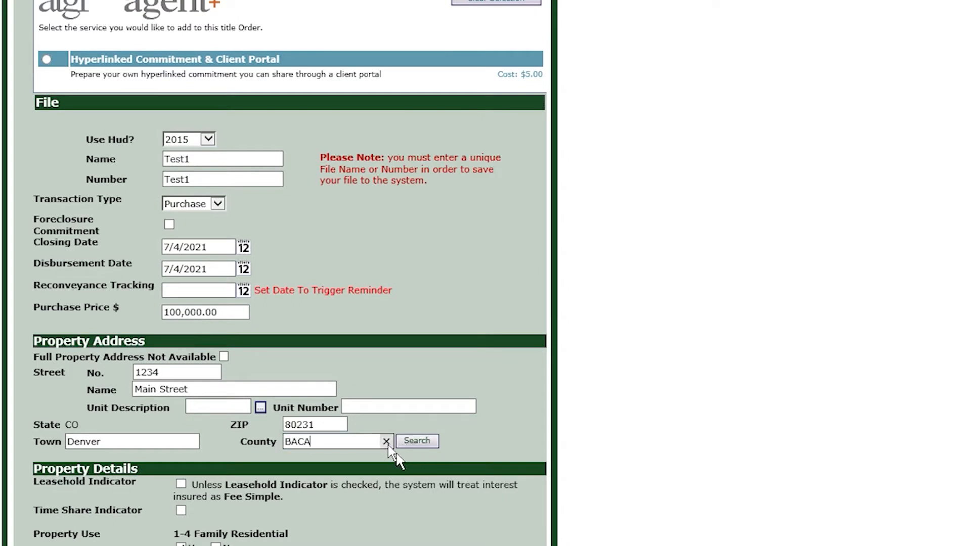
pyautogui.click(387, 442)
pyautogui.click(412, 443)
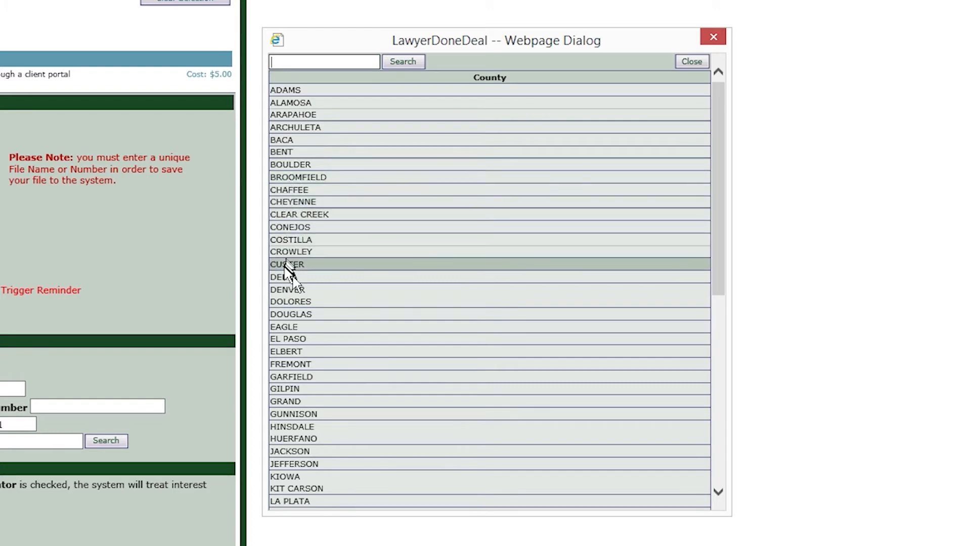
pyautogui.click(282, 290)
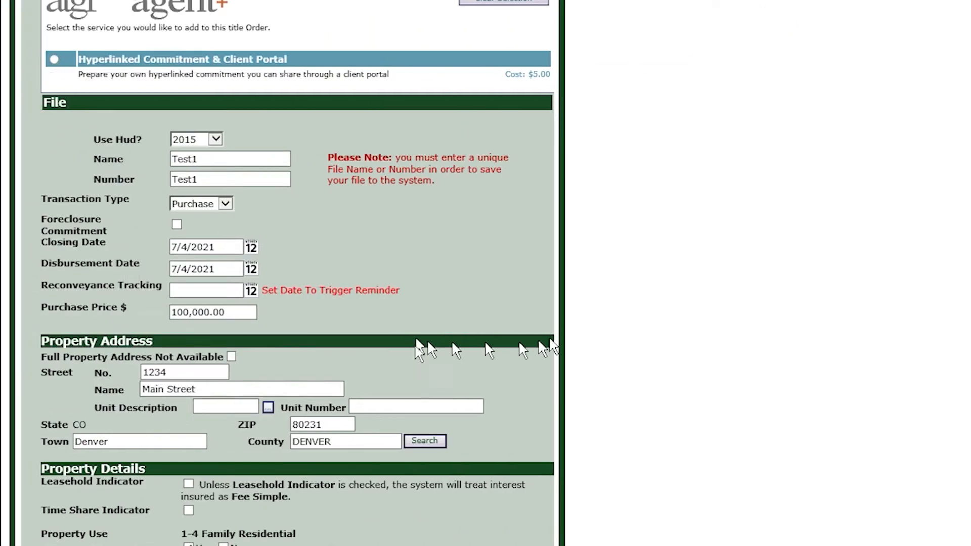
# - Answer No to 1-4 Family Residential, check the specific intended use options, and set the answer back to Yes
pyautogui.scroll(-1, 405, 334)
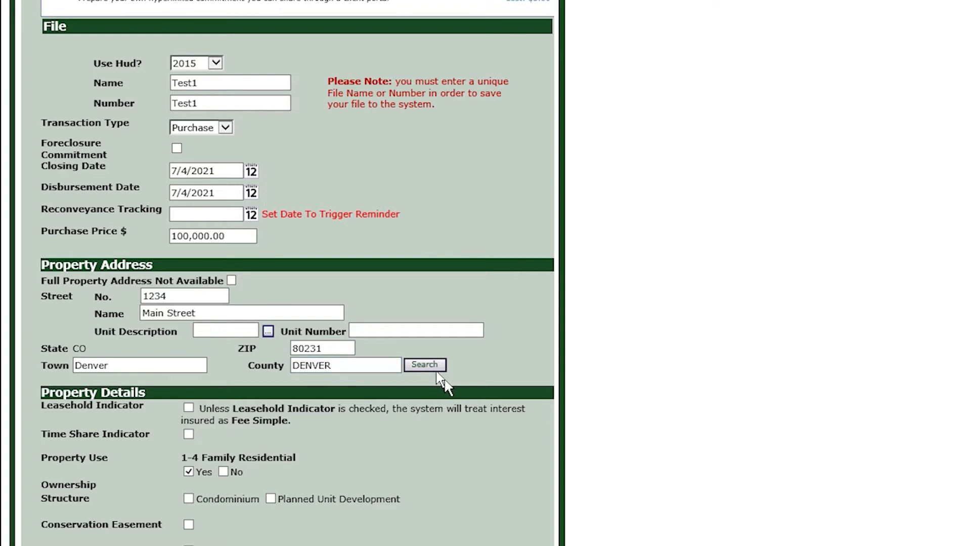
pyautogui.scroll(-3, 263, 430)
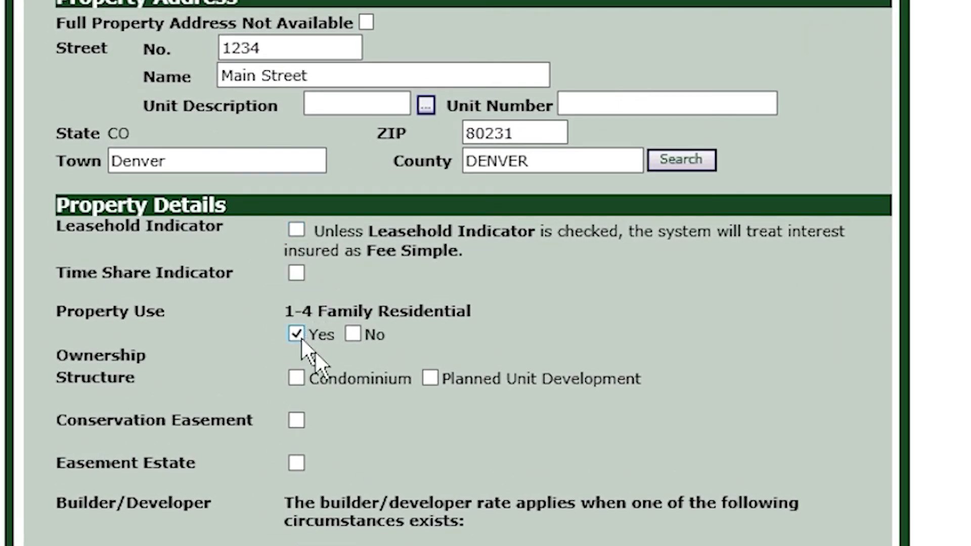
pyautogui.click(356, 333)
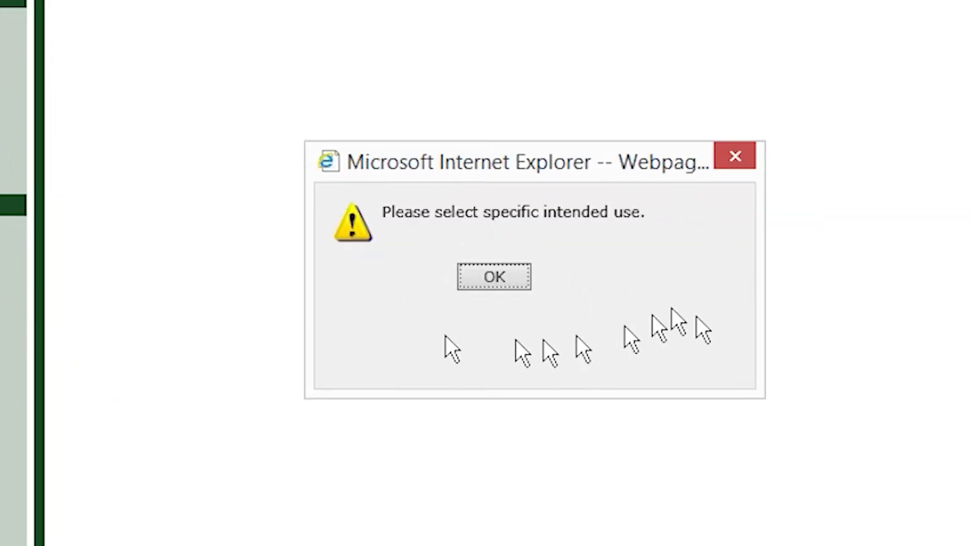
pyautogui.click(463, 285)
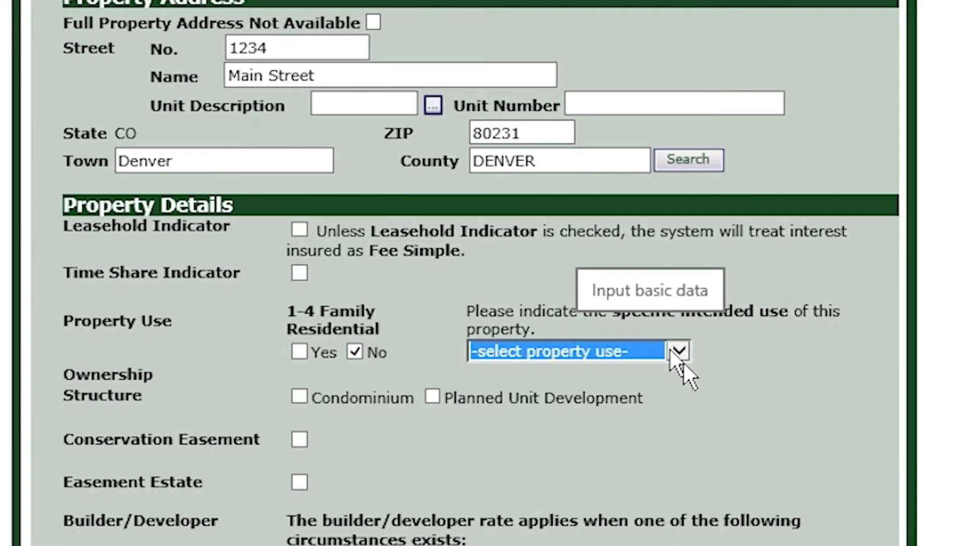
pyautogui.click(679, 352)
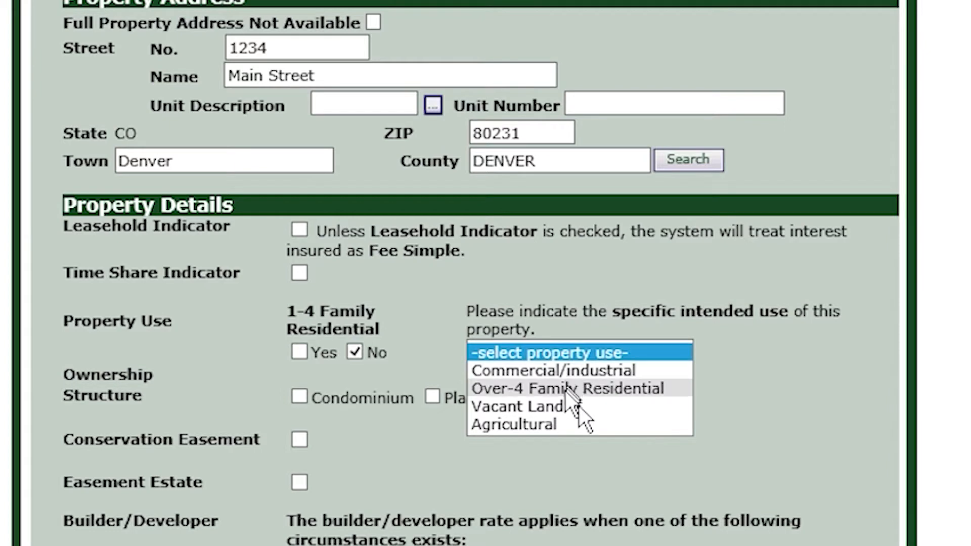
pyautogui.click(641, 354)
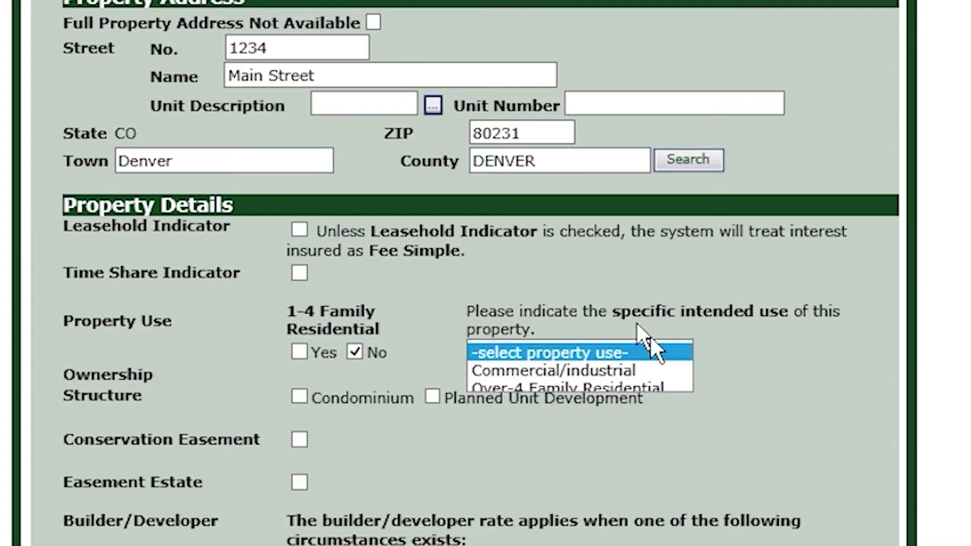
pyautogui.click(303, 357)
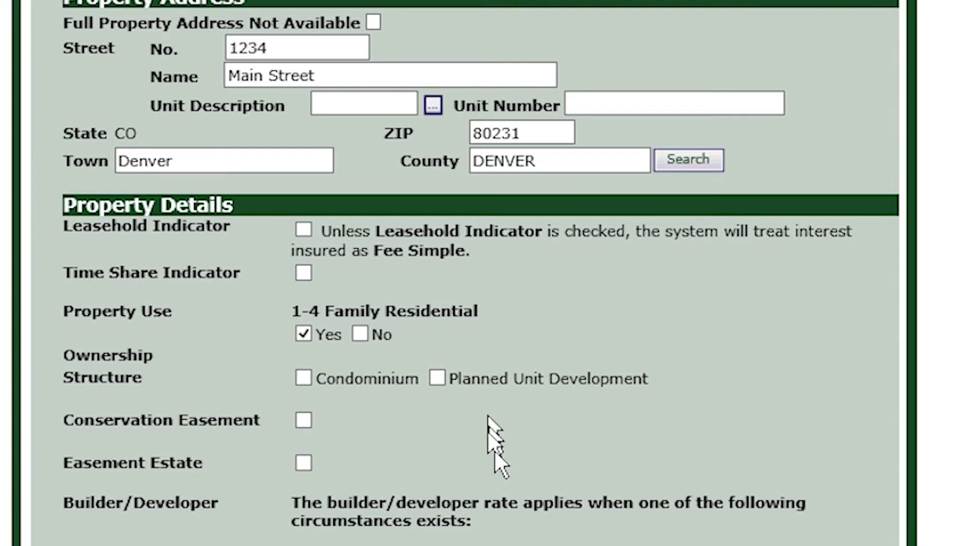
# - Change the file's number and name to Test 5, and create the file
pyautogui.scroll(-3, 334, 419)
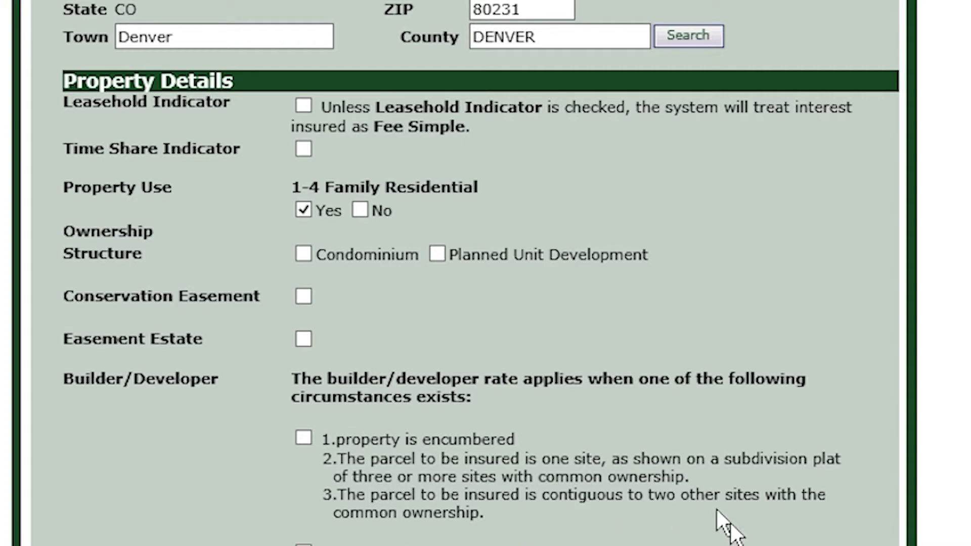
pyautogui.scroll(-1, 611, 521)
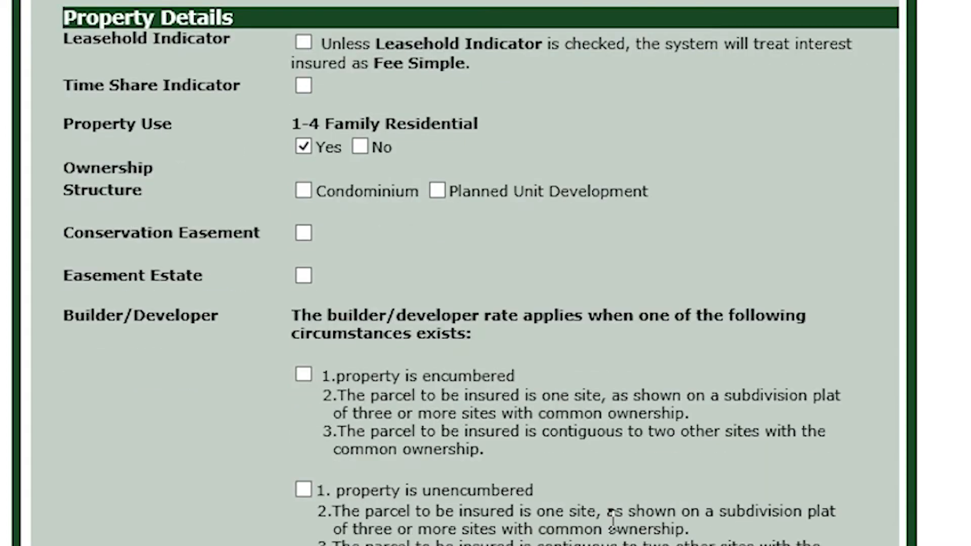
pyautogui.scroll(-5, 368, 506)
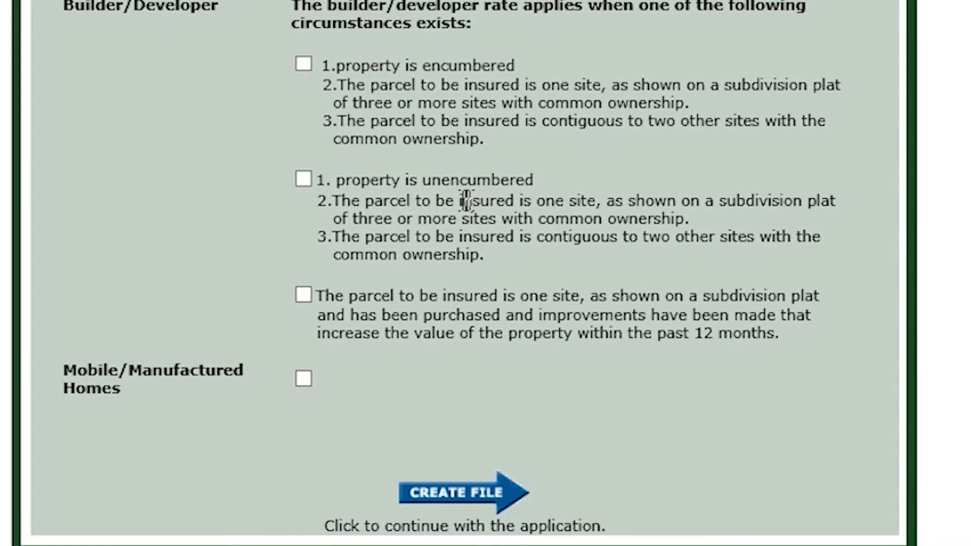
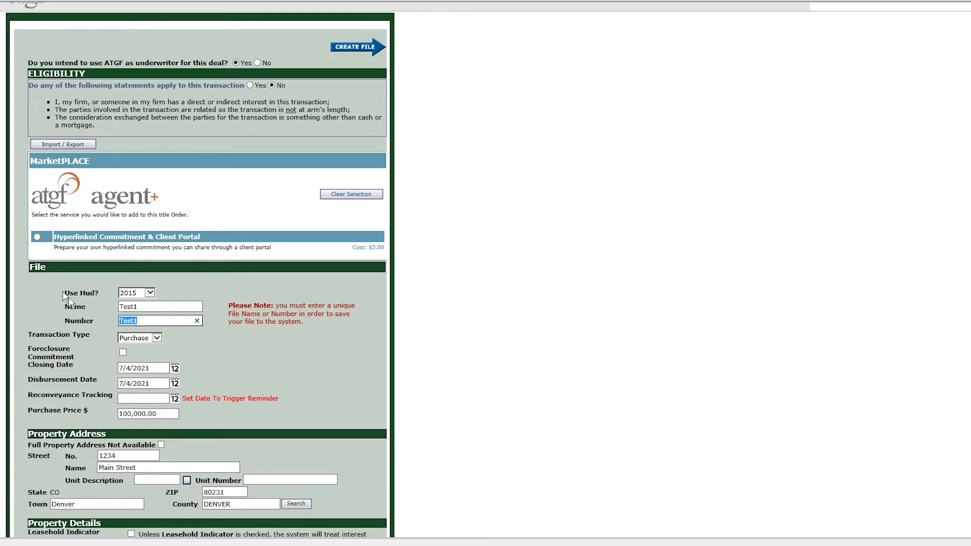
pyautogui.write('Test 5')
pyautogui.doubleClick(127, 306)
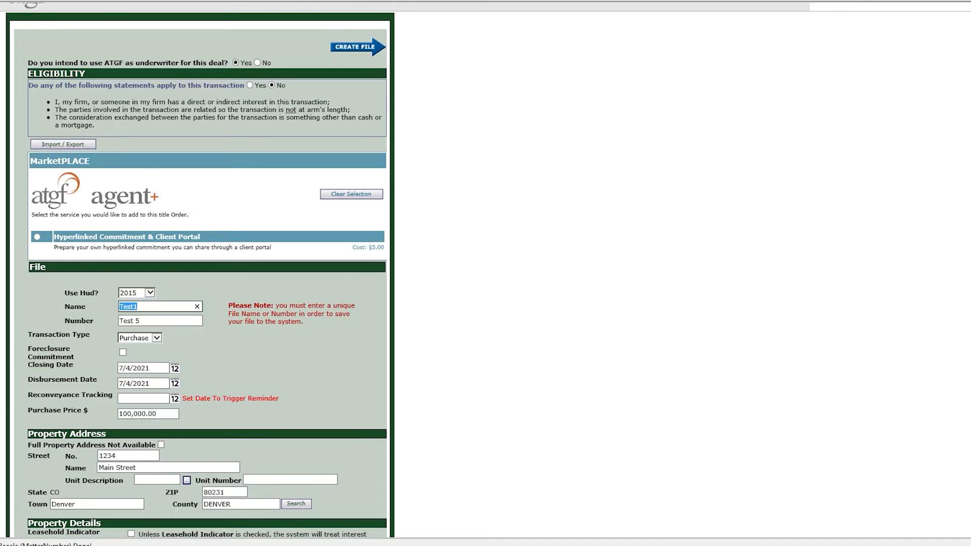
pyautogui.write('Test 5')
pyautogui.click(360, 47)
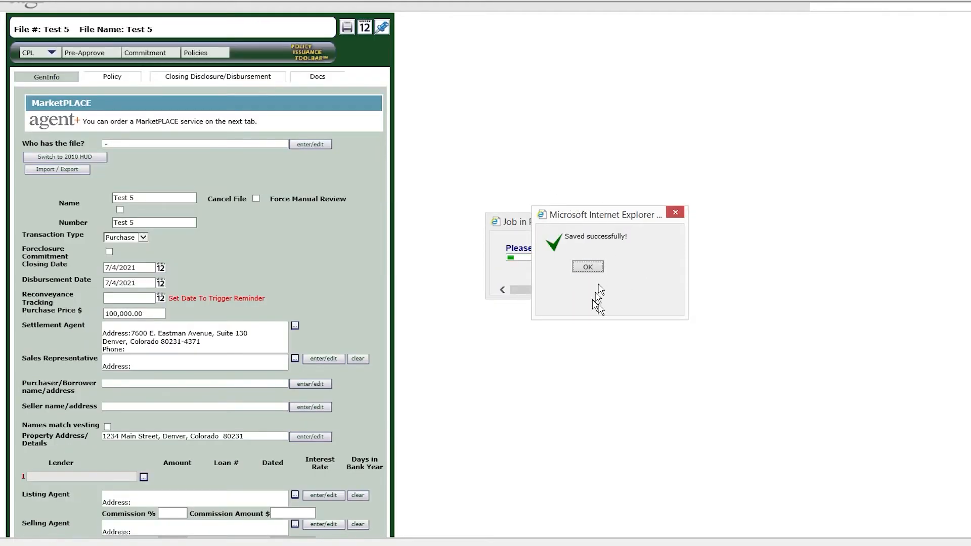
pyautogui.click(589, 266)
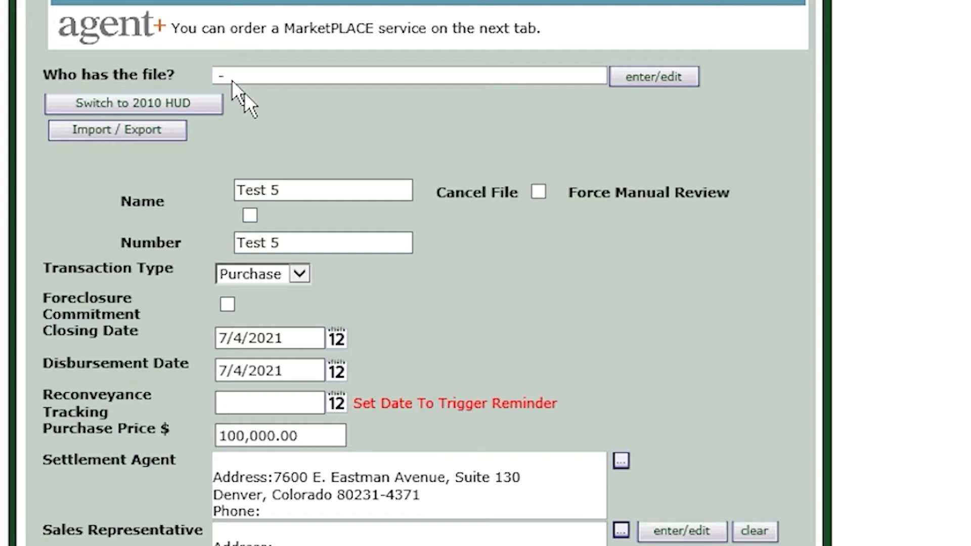
# - Start switching the file to the 2010 HUD, and cancel the switch
pyautogui.scroll(-2, 236, 151)
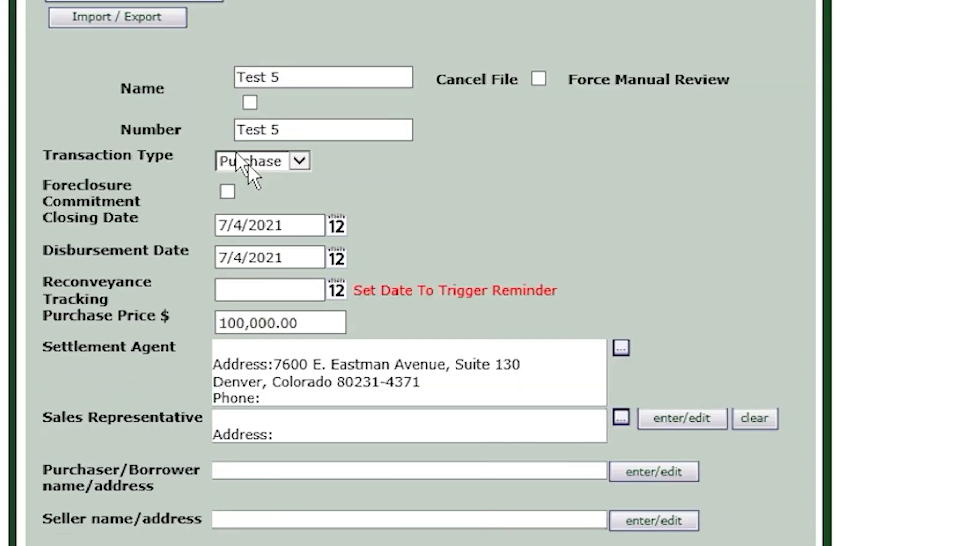
pyautogui.scroll(1, 47, 64)
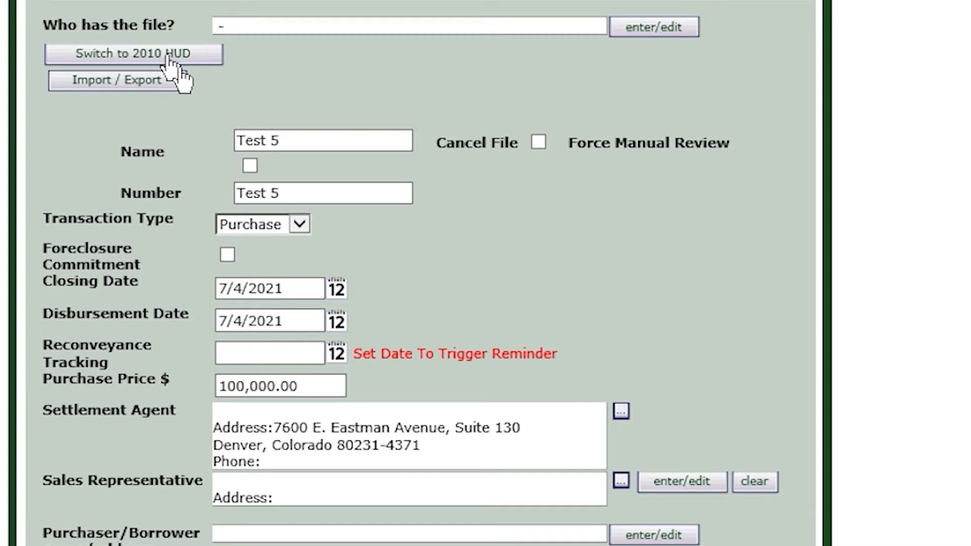
pyautogui.click(151, 57)
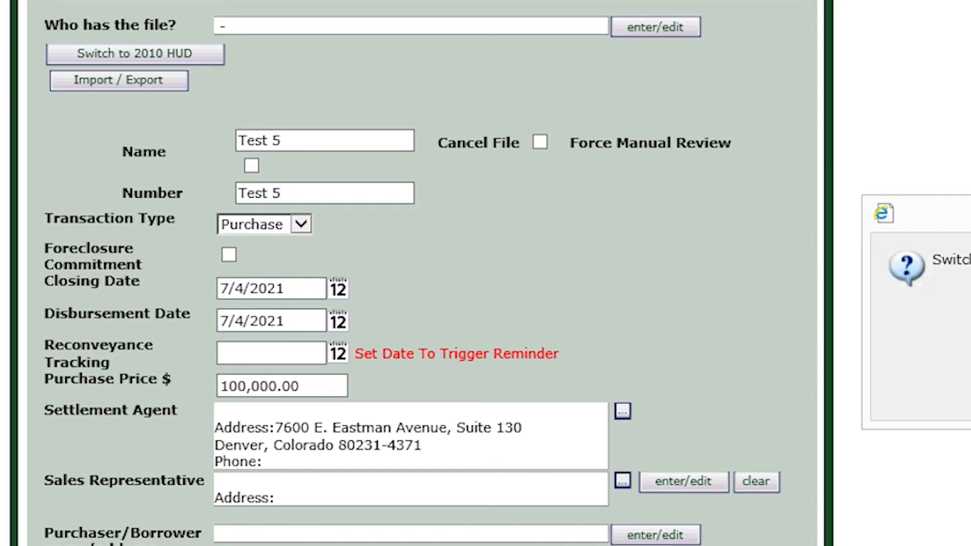
pyautogui.press('Return')
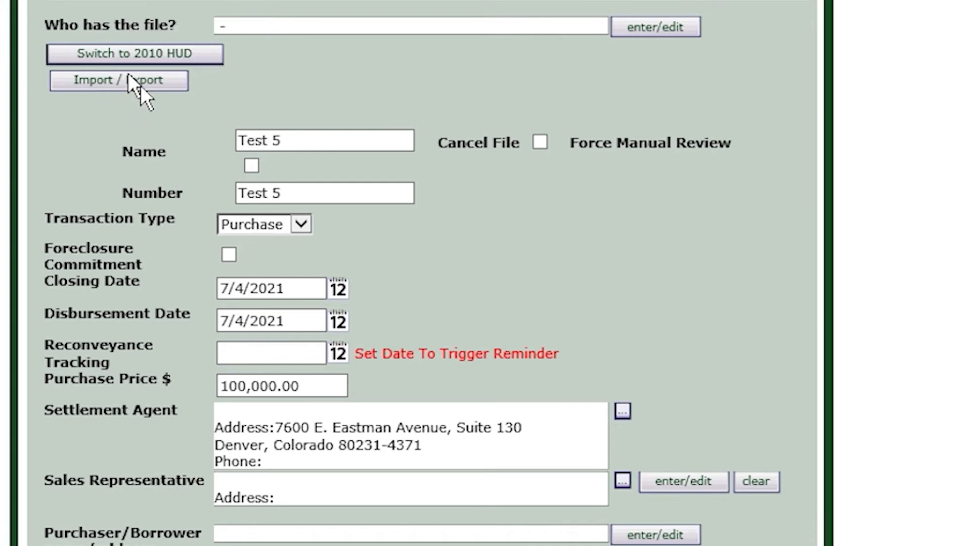
# - Choose Attorney Title Guaranty Fund, Inc. as the file's settlement agent from the saved list
pyautogui.scroll(-2, 531, 65)
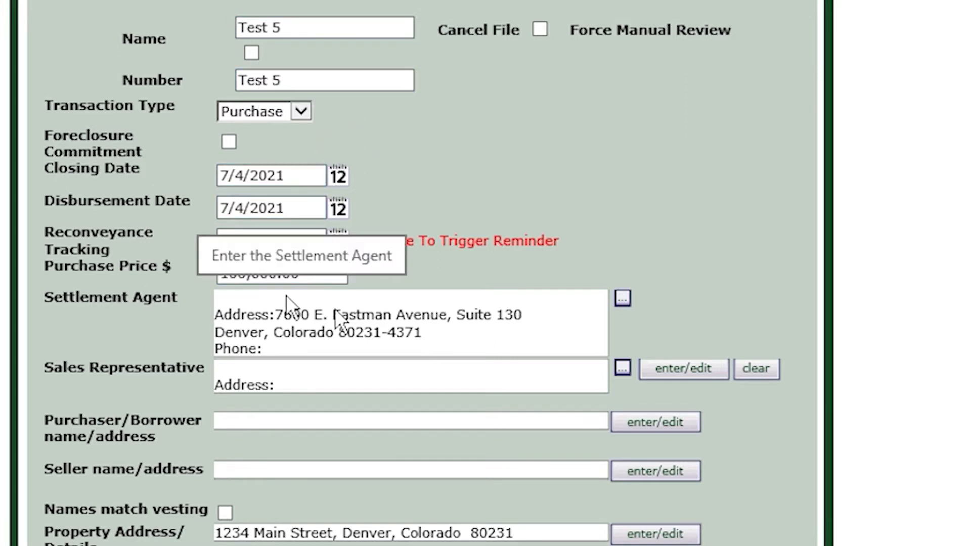
pyautogui.click(623, 299)
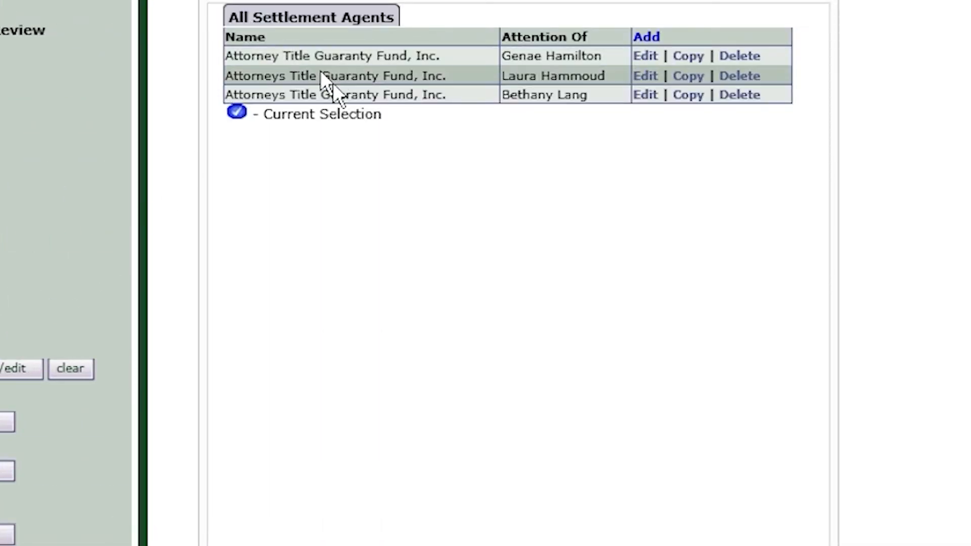
pyautogui.click(320, 60)
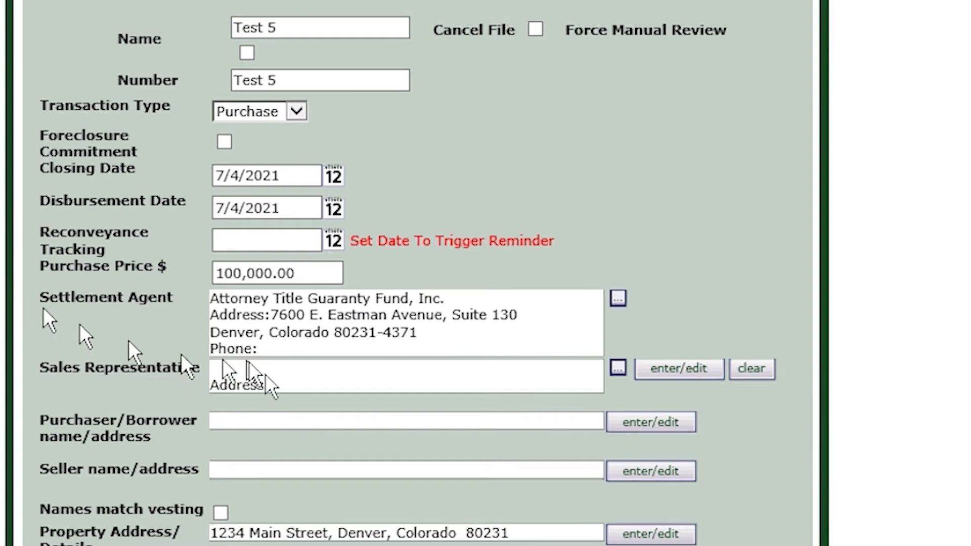
# - Choose ATGF as the file's sales representative from the list of all sales representatives
pyautogui.click(663, 377)
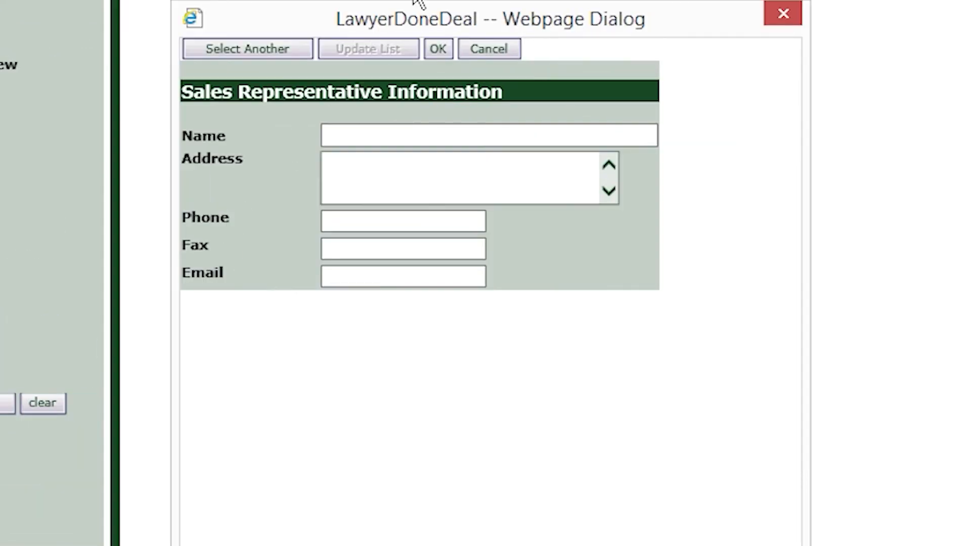
pyautogui.click(259, 51)
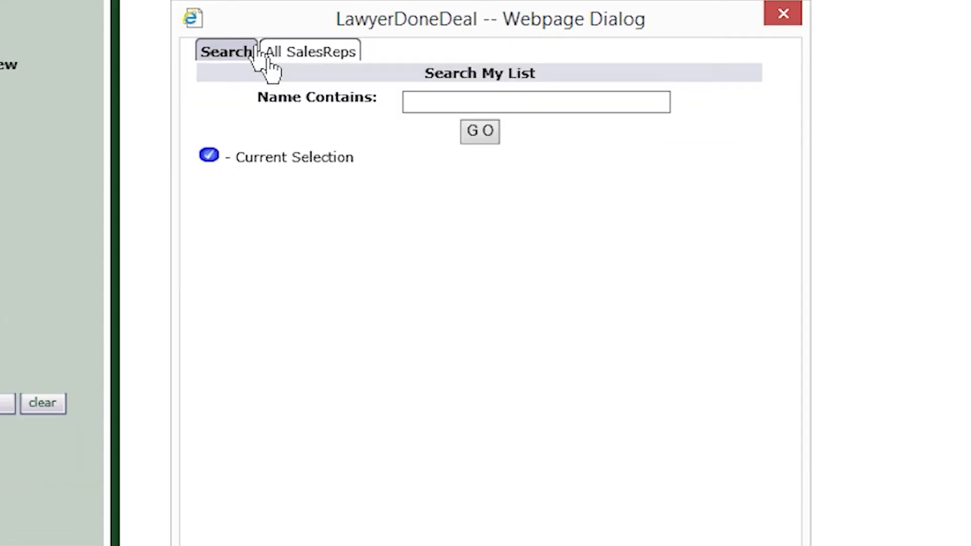
pyautogui.click(290, 53)
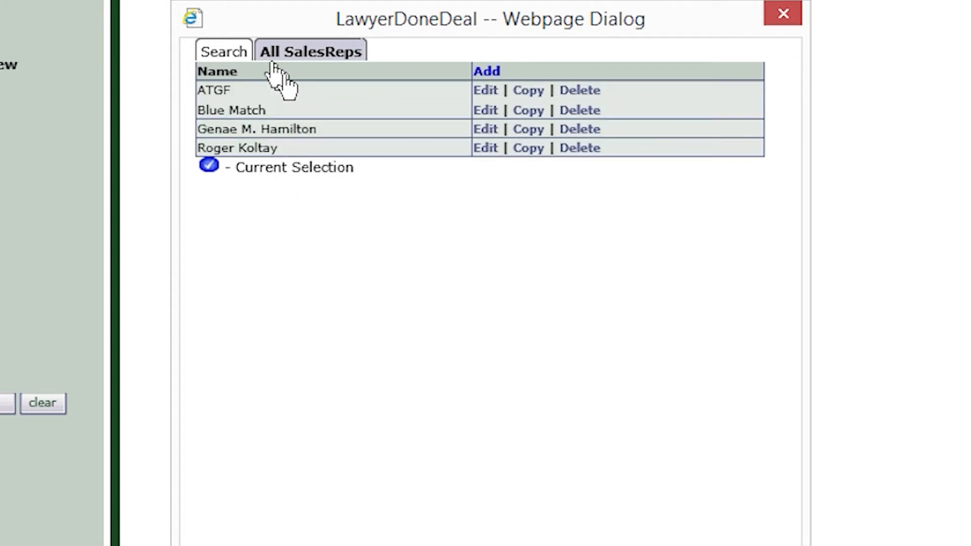
pyautogui.click(457, 95)
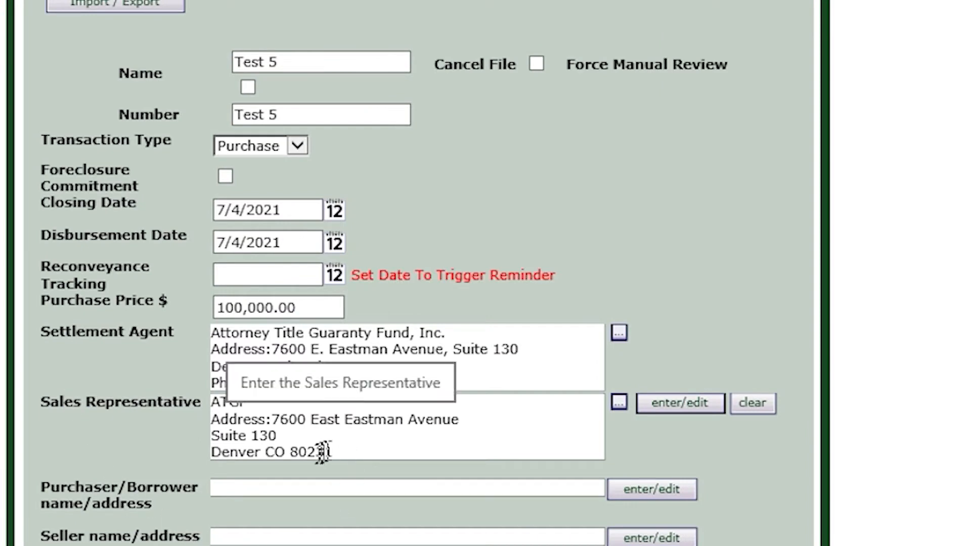
# - Open the purchaser/borrower information, check the Legal Entity fields, and set the purchaser type to Individual
pyautogui.click(652, 489)
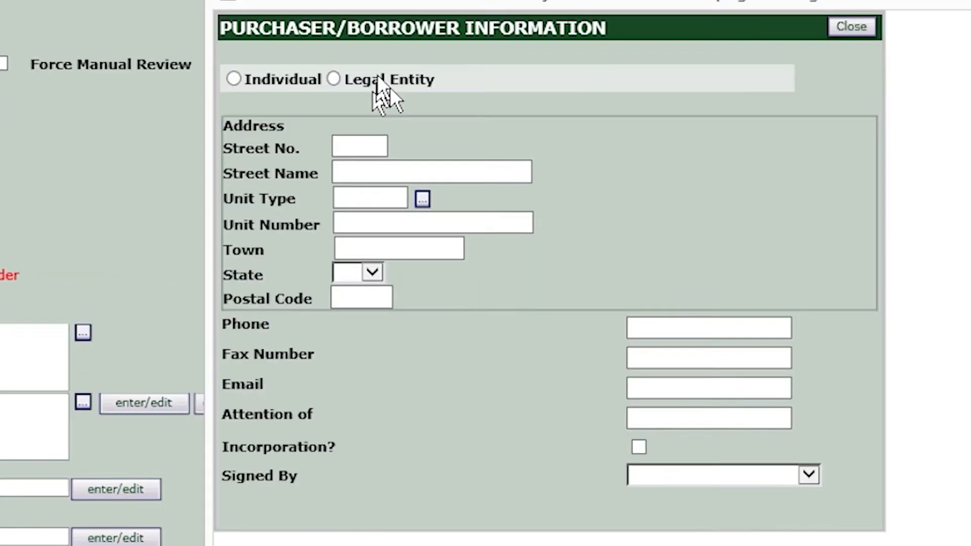
pyautogui.click(334, 80)
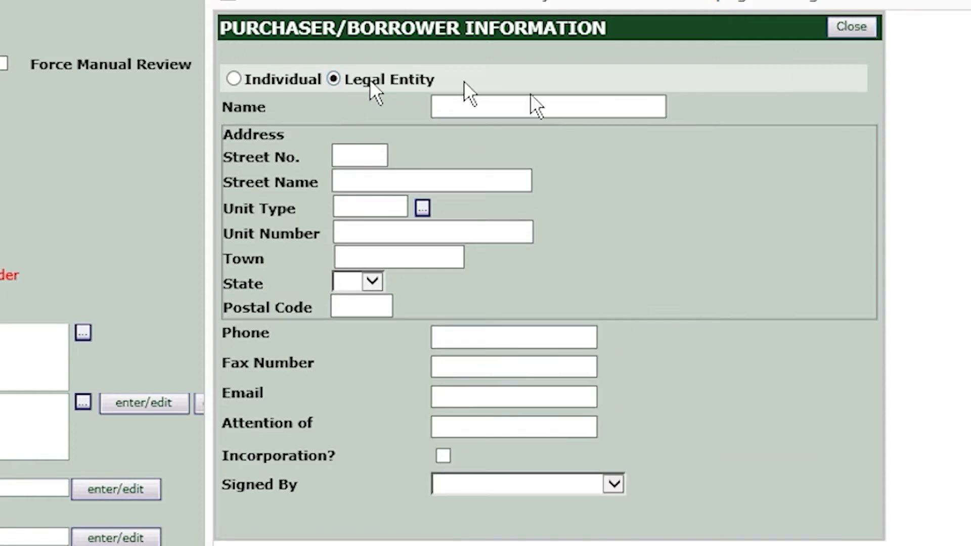
pyautogui.click(658, 106)
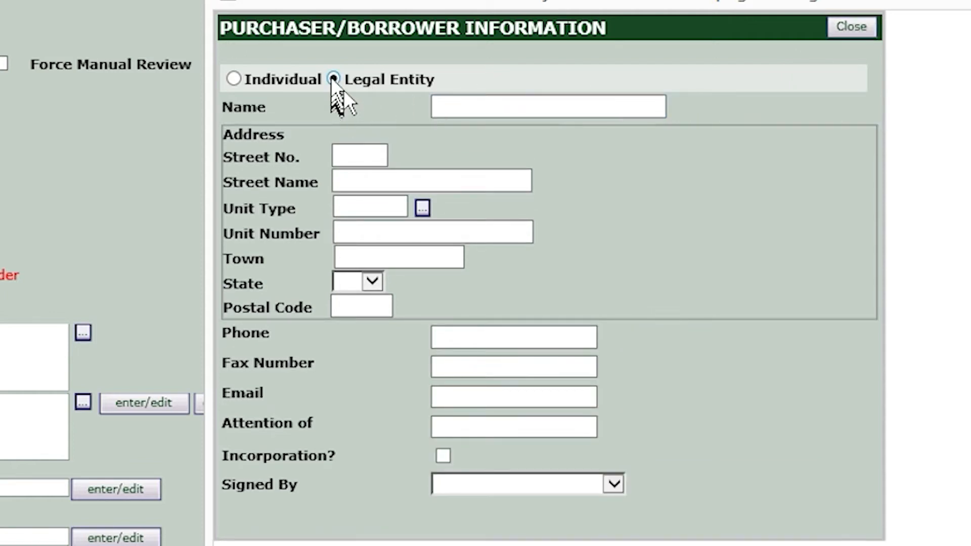
pyautogui.click(243, 79)
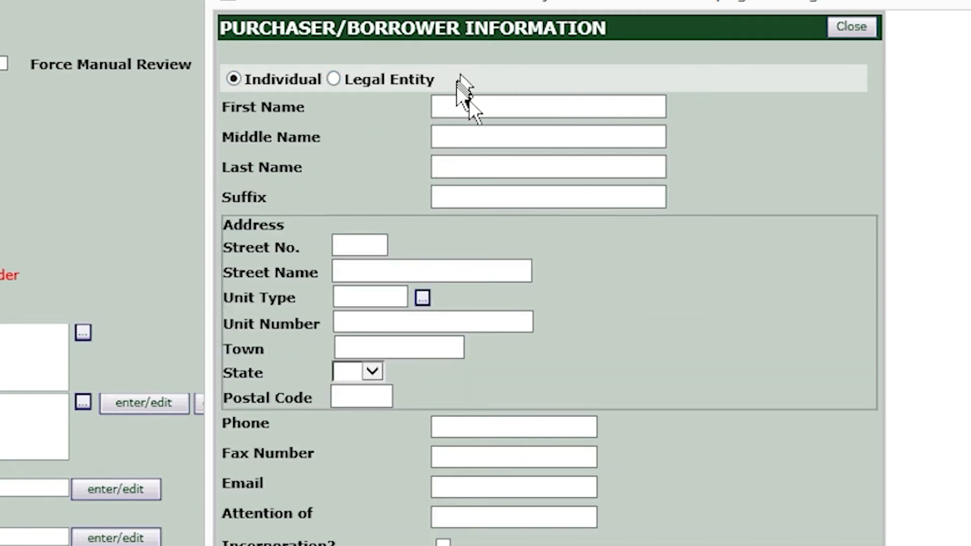
# - Enter the individual purchaser's first and last name, leaving the middle name blank
pyautogui.click(456, 103)
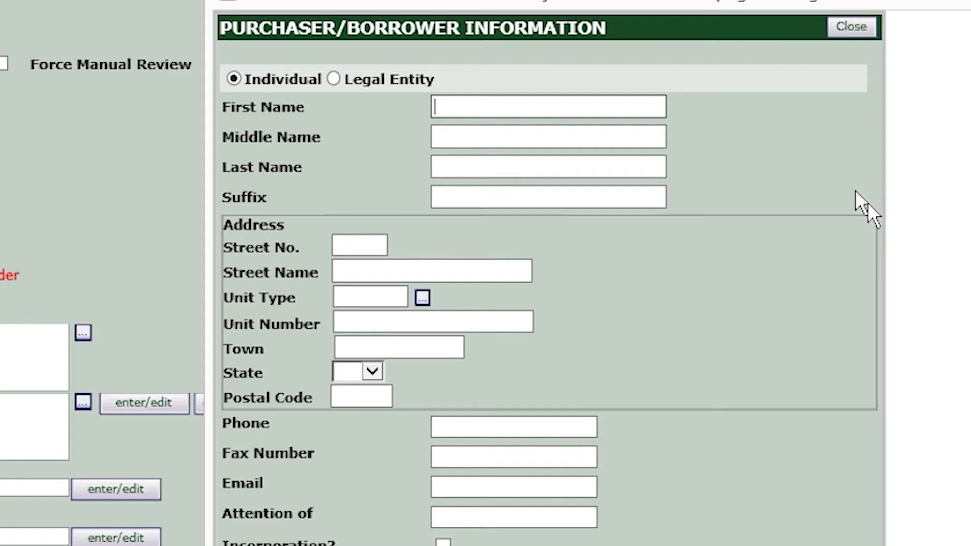
pyautogui.write('Jane')
pyautogui.press('Tab')
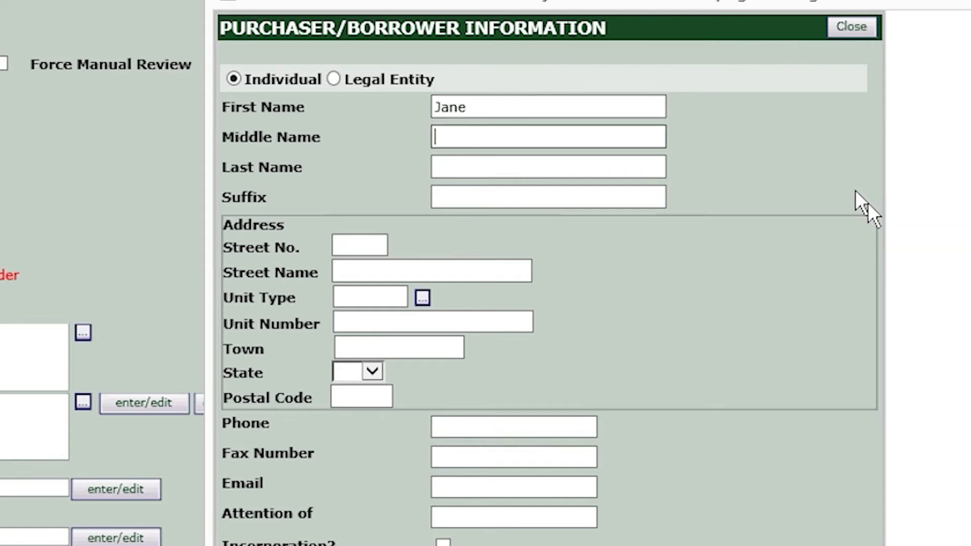
pyautogui.press('Tab')
pyautogui.write('Doe')
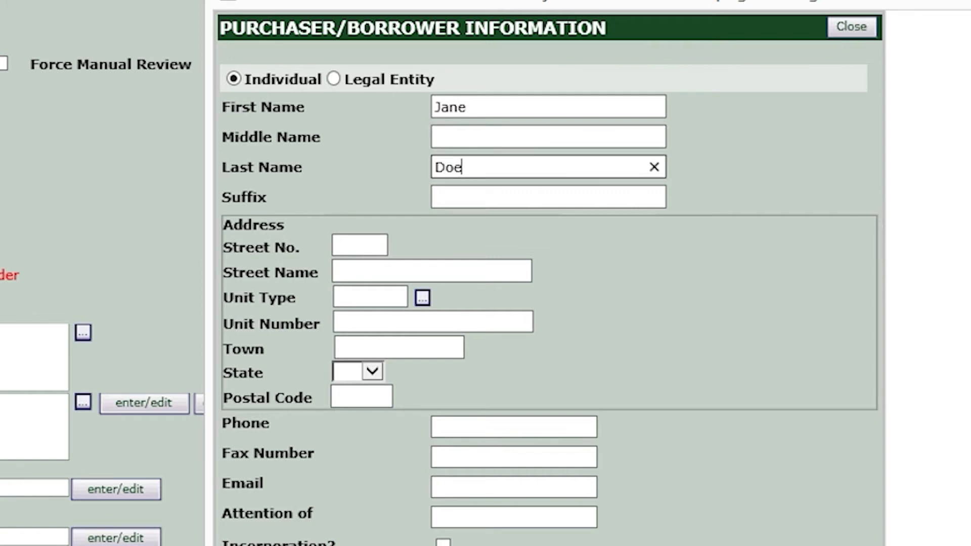
pyautogui.click(518, 99)
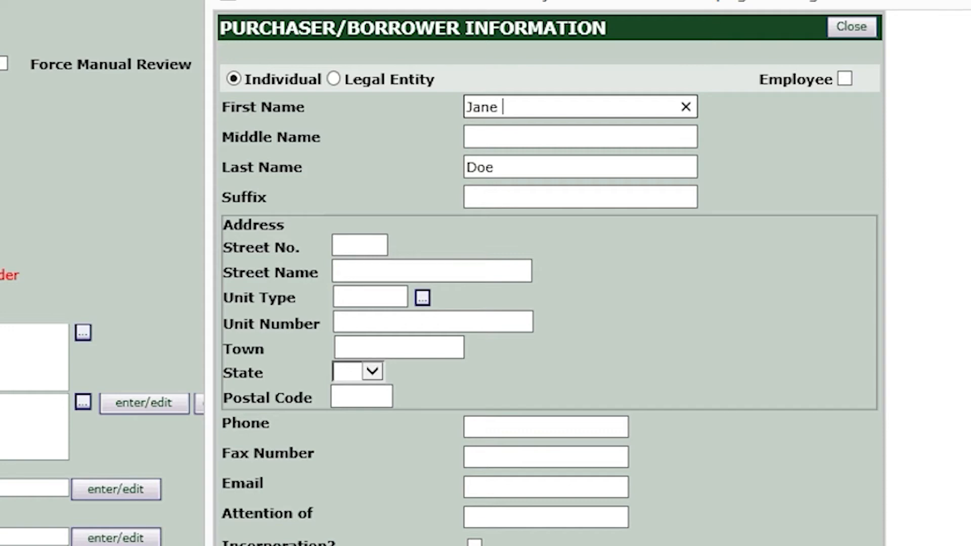
# - Turn on the purchaser's Incorporation option to check its name and title fields, and turn it off again
pyautogui.scroll(-3, 481, 500)
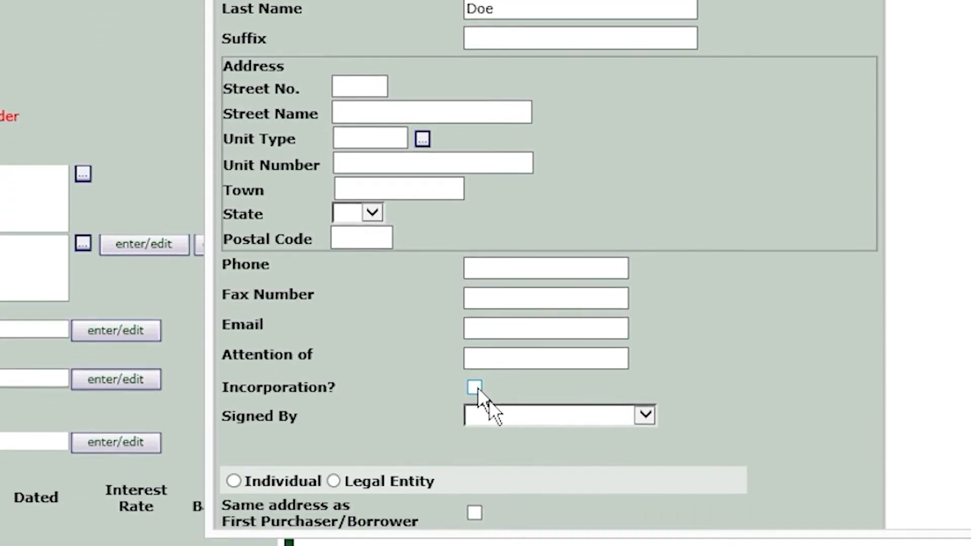
pyautogui.click(475, 388)
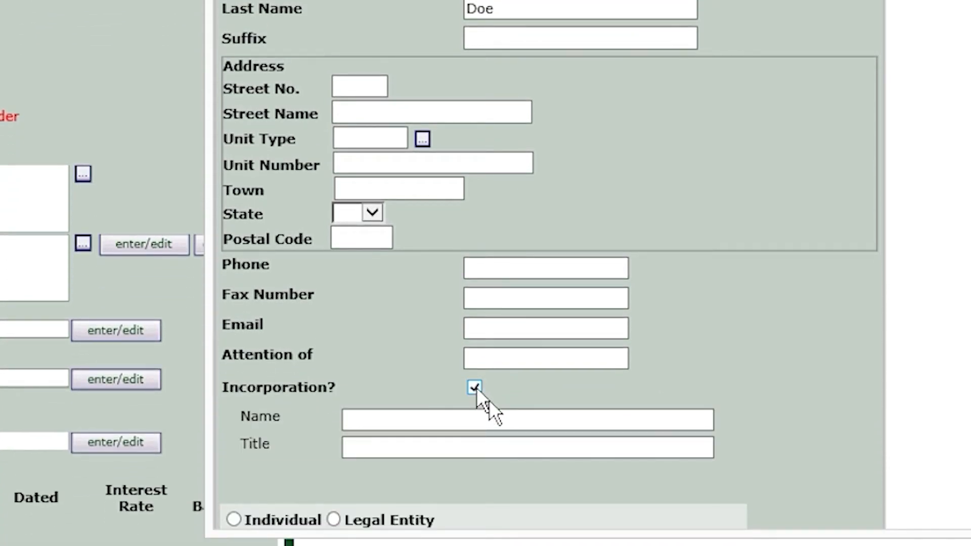
pyautogui.click(474, 388)
pyautogui.click(475, 388)
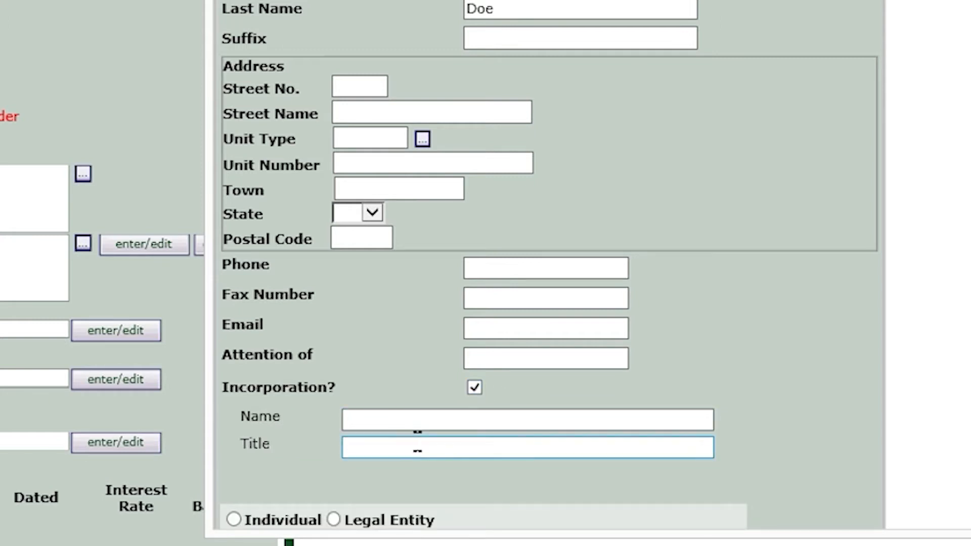
pyautogui.click(475, 390)
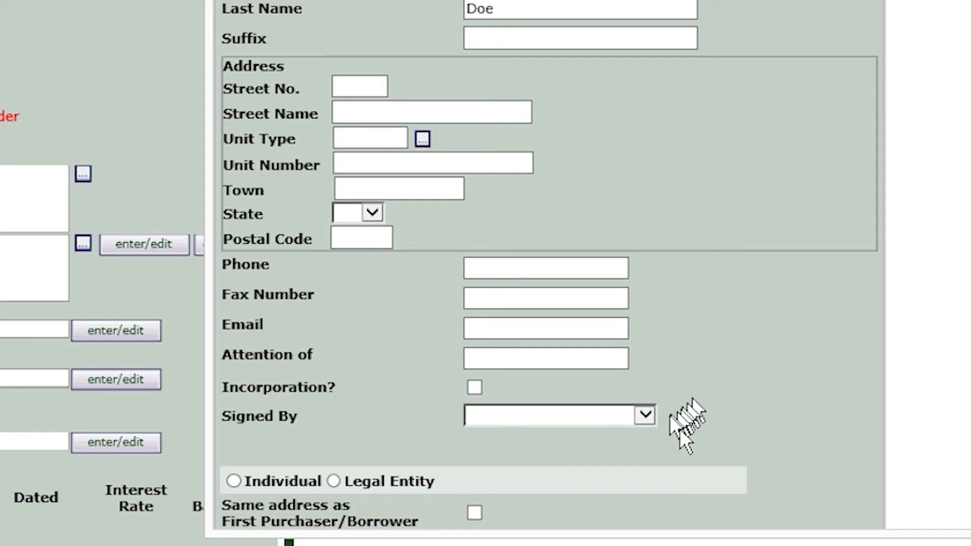
# - Set the purchaser's Signed By option to Power of Attorney, and enter the signer's full name
pyautogui.click(645, 416)
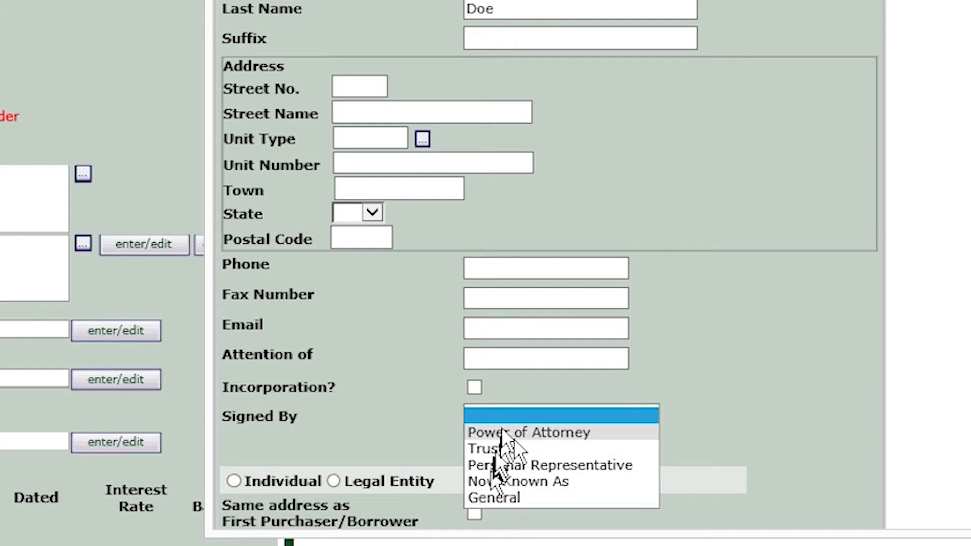
pyautogui.click(505, 432)
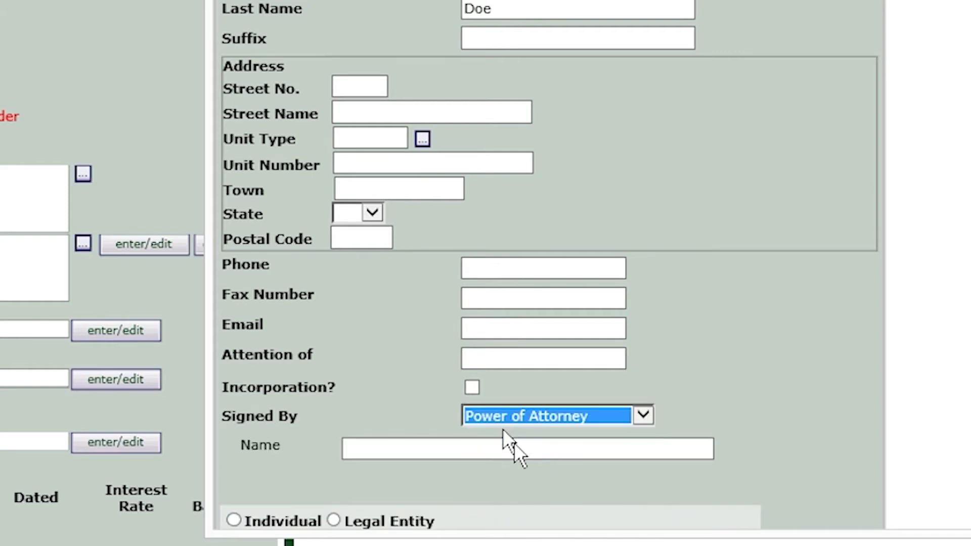
pyautogui.click(493, 449)
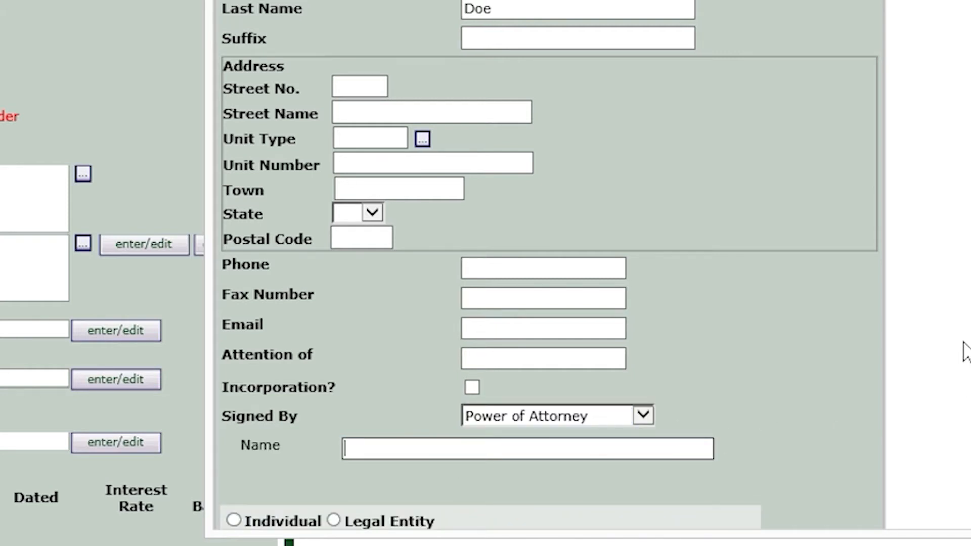
pyautogui.write('JOhn')
pyautogui.press('BackSpace')
pyautogui.press('BackSpace')
pyautogui.press('BackSpace')
pyautogui.press('BackSpace')
pyautogui.write('on /d')
pyautogui.press('Home')
pyautogui.press('Right')
pyautogui.press('Right')
pyautogui.press('Right')
pyautogui.press('Right')
pyautogui.press('Right')
pyautogui.press('Right')
pyautogui.press('BackSpace')
pyautogui.press('BackSpace')
pyautogui.write('Doe')
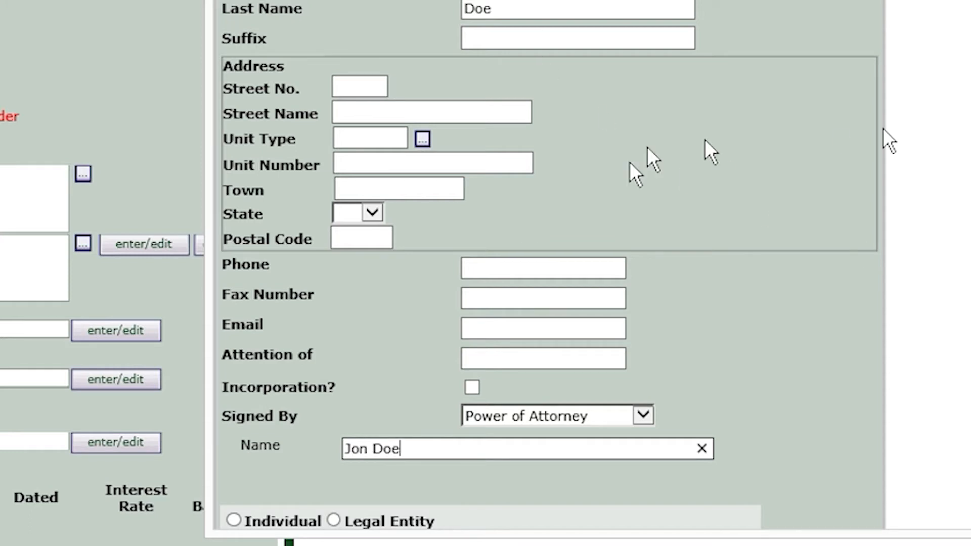
pyautogui.scroll(-8, 614, 152)
pyautogui.scroll(8, 616, 148)
pyautogui.scroll(-3, 556, 172)
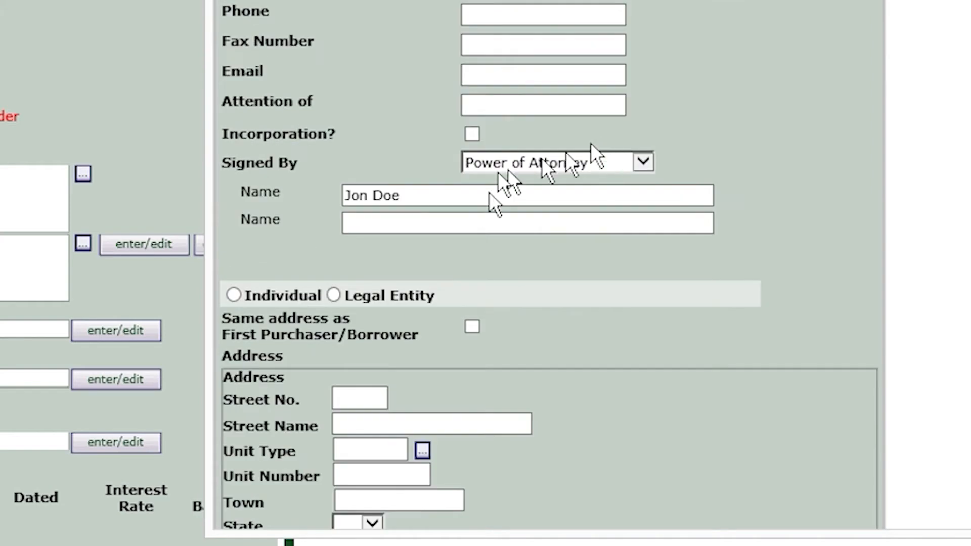
# - Check the second purchaser's address fields, leave them blank, and close the purchaser/borrower information
pyautogui.click(368, 408)
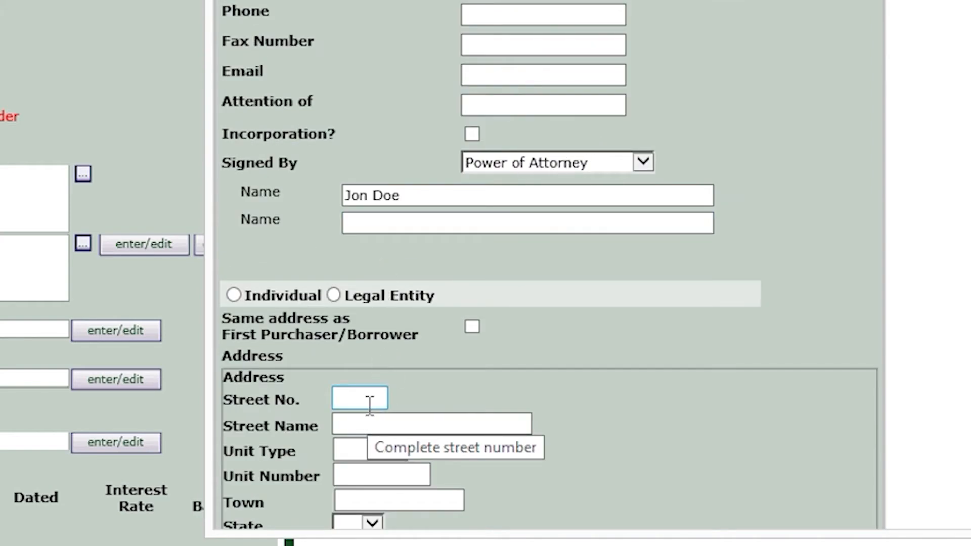
pyautogui.scroll(-4, 369, 407)
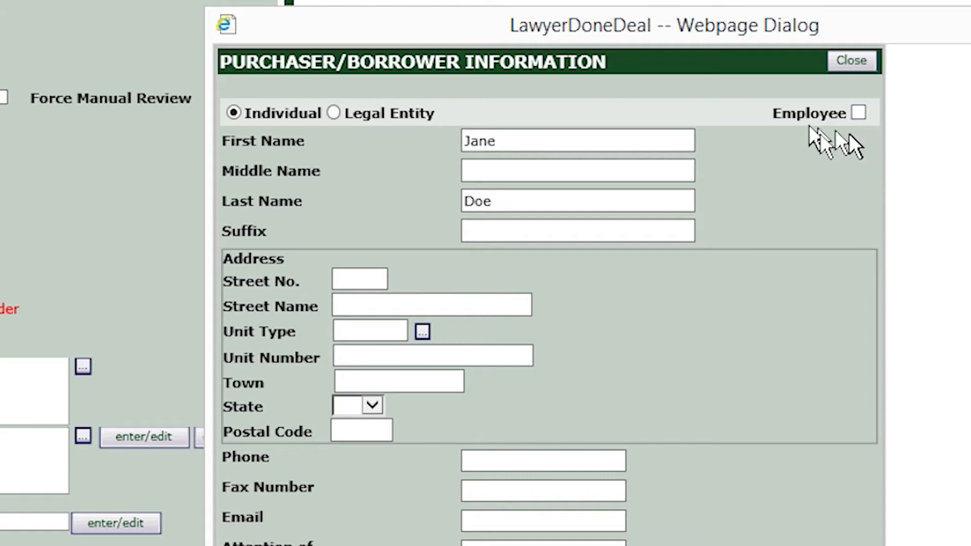
pyautogui.click(866, 63)
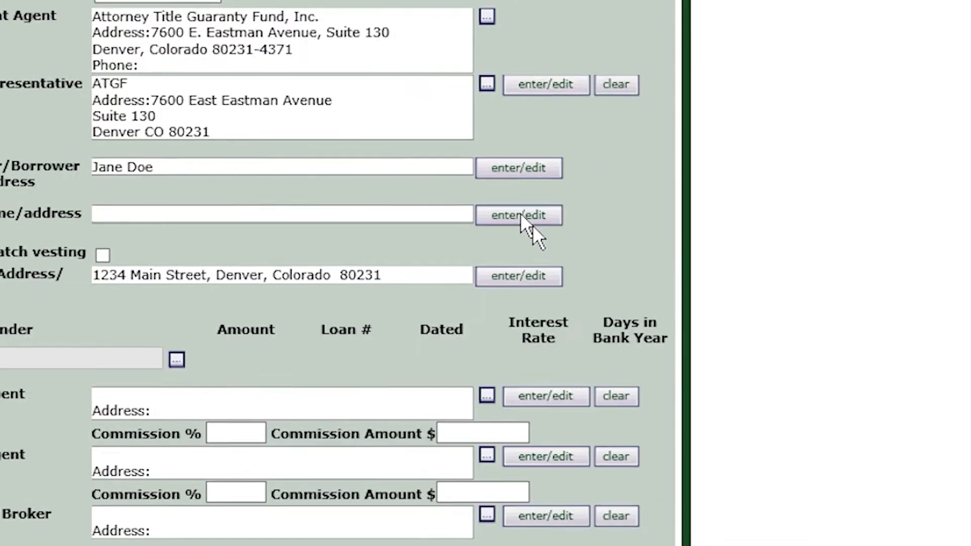
# - Open the seller information, set the seller type to Legal Entity, and enter ABC LLC as the seller name
pyautogui.click(521, 217)
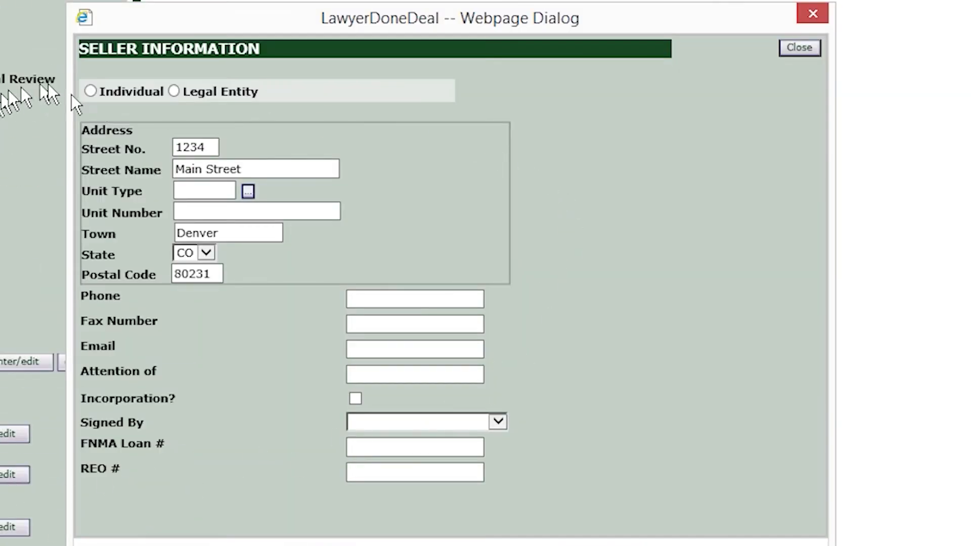
pyautogui.click(174, 91)
pyautogui.click(318, 114)
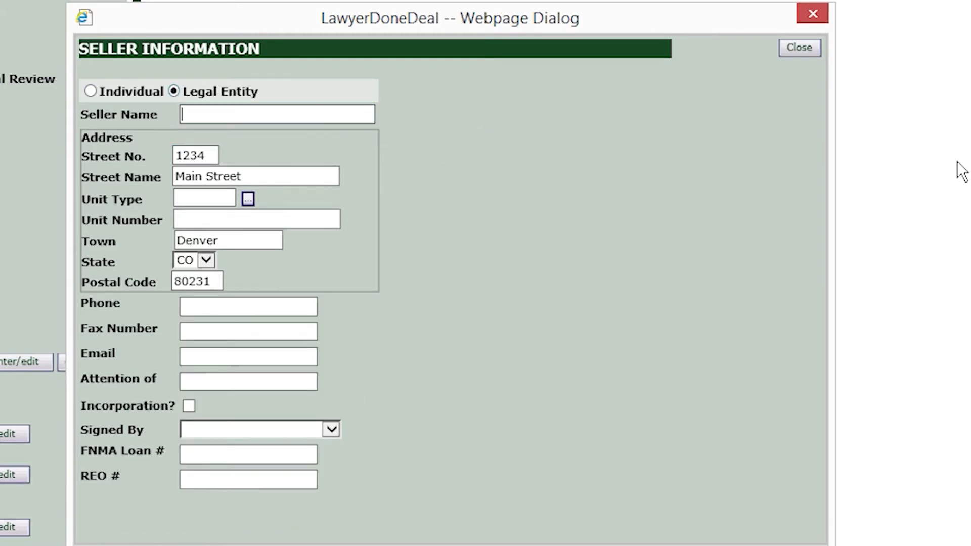
pyautogui.write('ABC LLC')
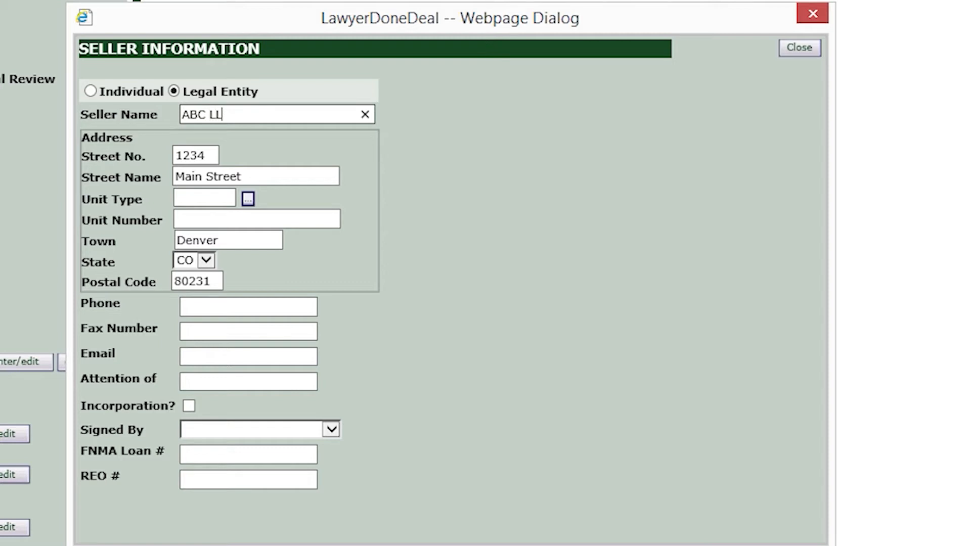
# - Turn on Incorporation for the seller, and enter the signatory's full name with the title Member
pyautogui.click(193, 415)
pyautogui.click(273, 406)
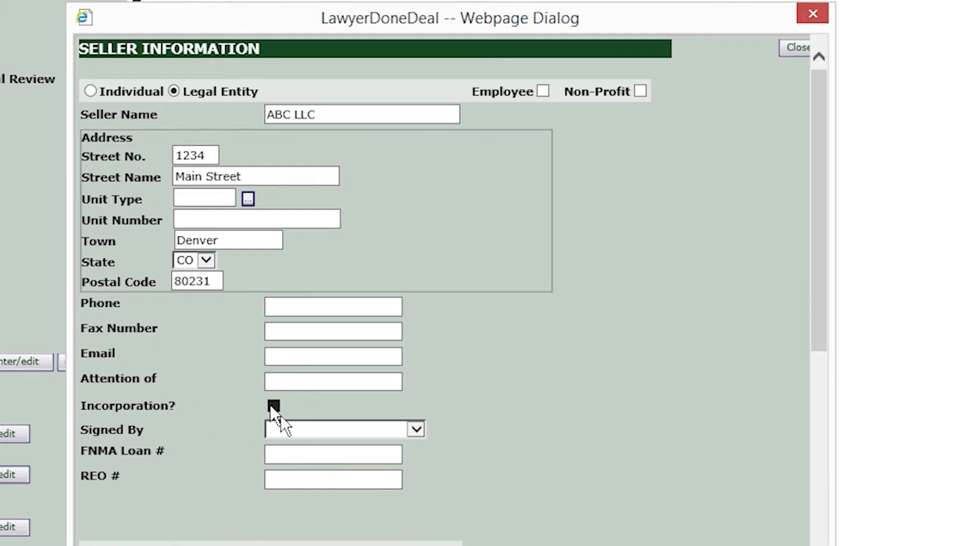
pyautogui.click(273, 434)
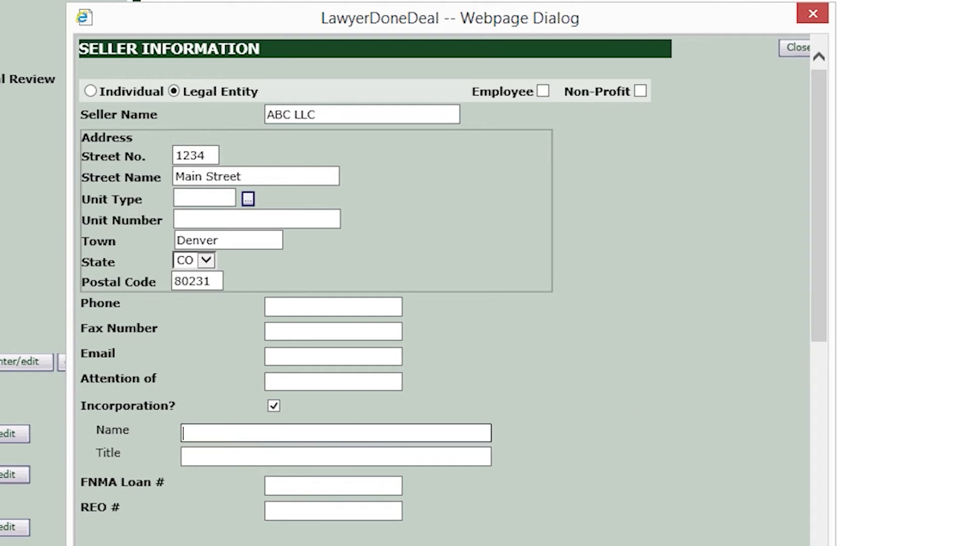
pyautogui.write('Mark Seller')
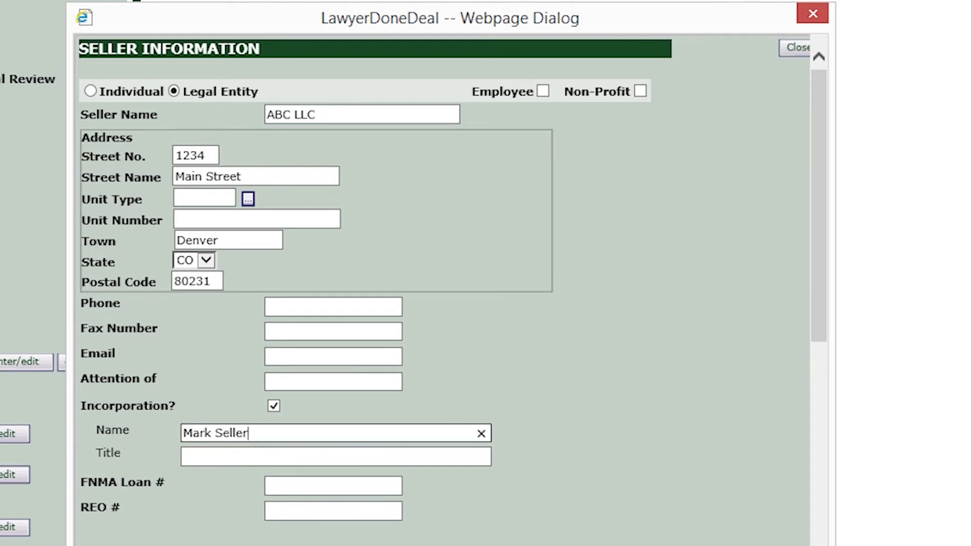
pyautogui.click(213, 457)
pyautogui.write('MEm')
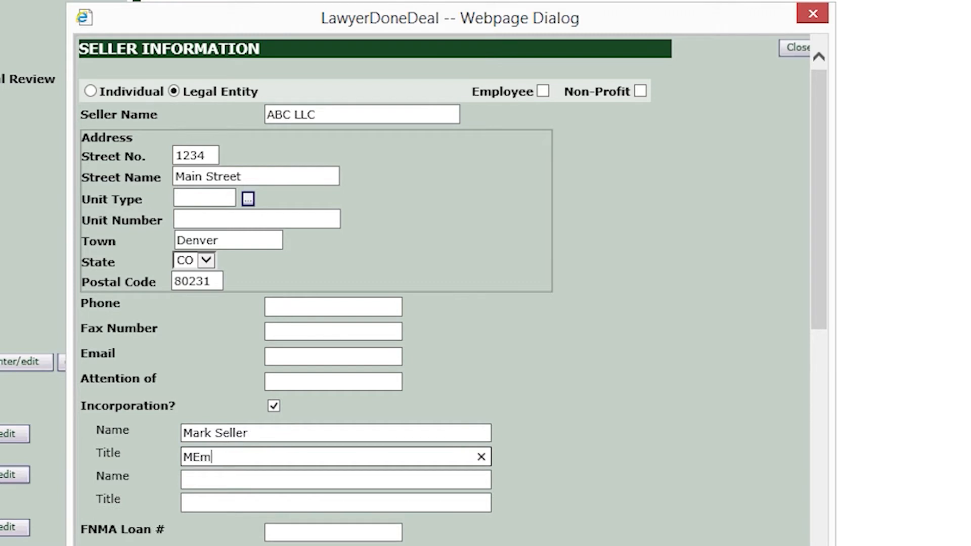
pyautogui.press('BackSpace')
pyautogui.press('BackSpace')
pyautogui.write('ember')
pyautogui.click(604, 318)
# - Check the seller's FNMA Loan # and REO # fields
pyautogui.scroll(-3, 608, 315)
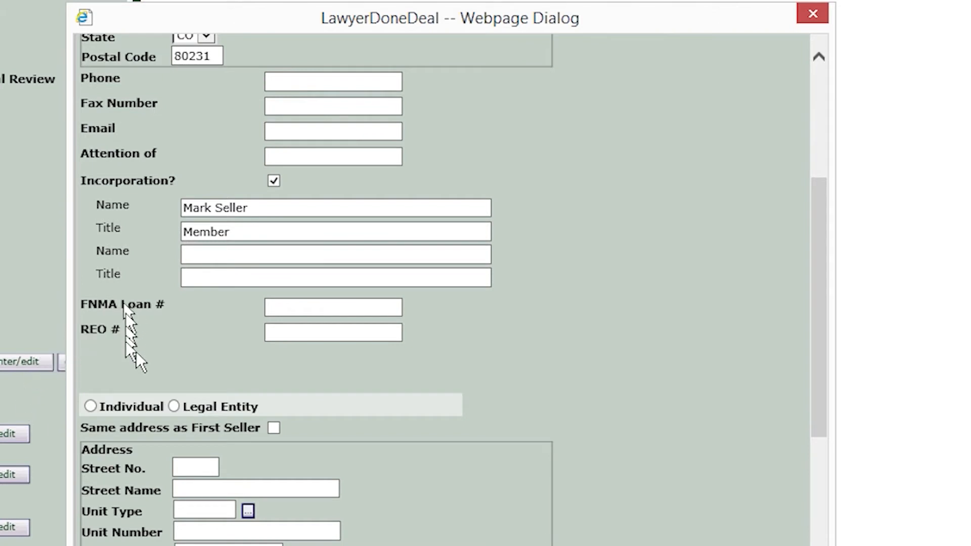
pyautogui.click(355, 310)
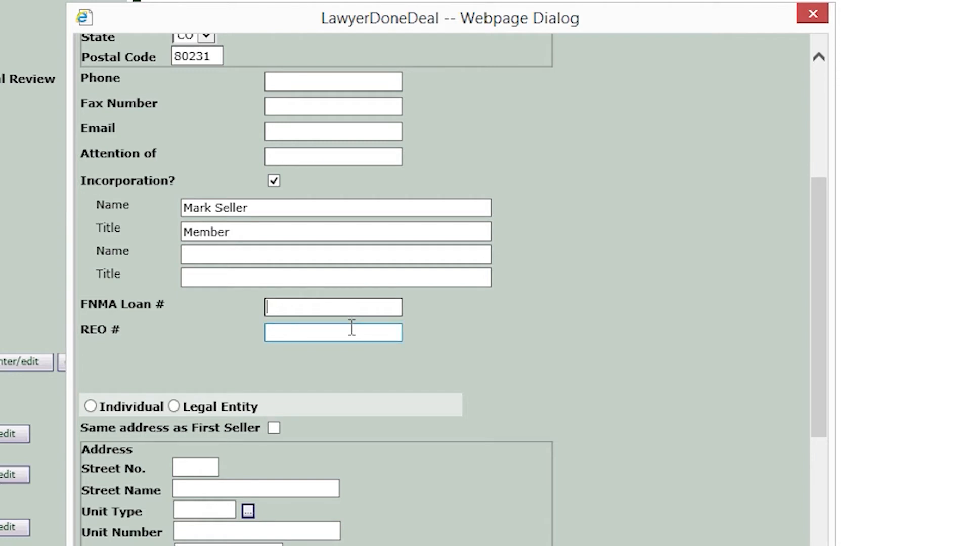
pyautogui.scroll(5, 352, 328)
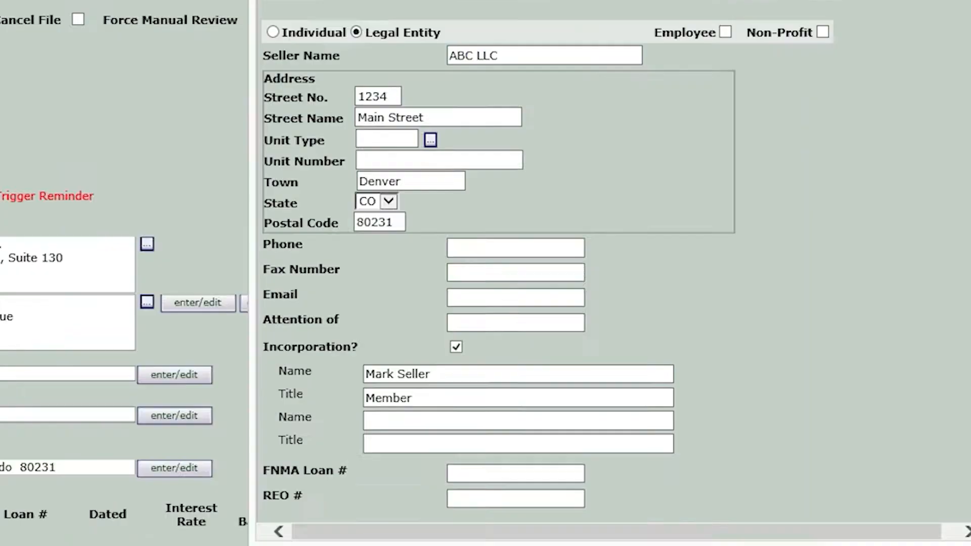
# - Close the seller information and turn on Names match vesting for the file
pyautogui.click(796, 47)
pyautogui.scroll(-4, 124, 90)
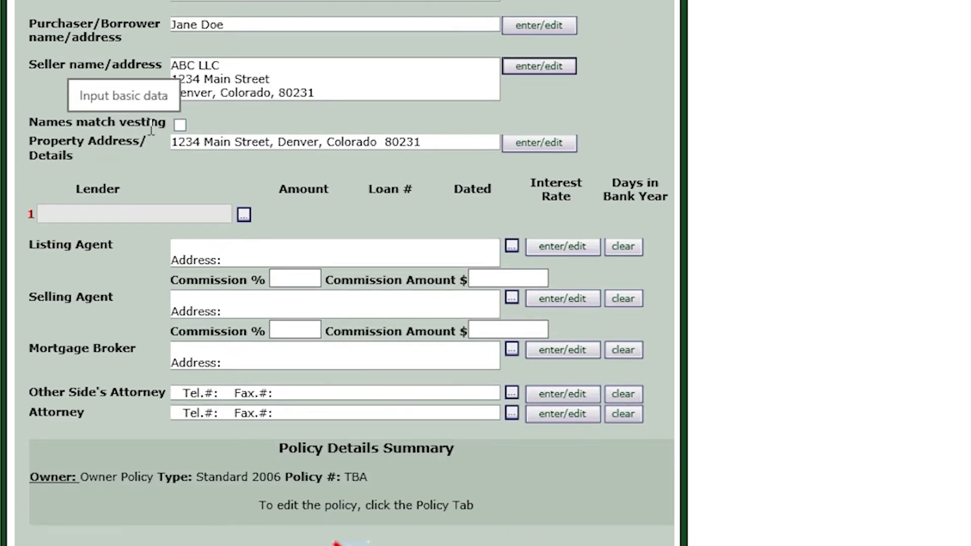
pyautogui.click(181, 125)
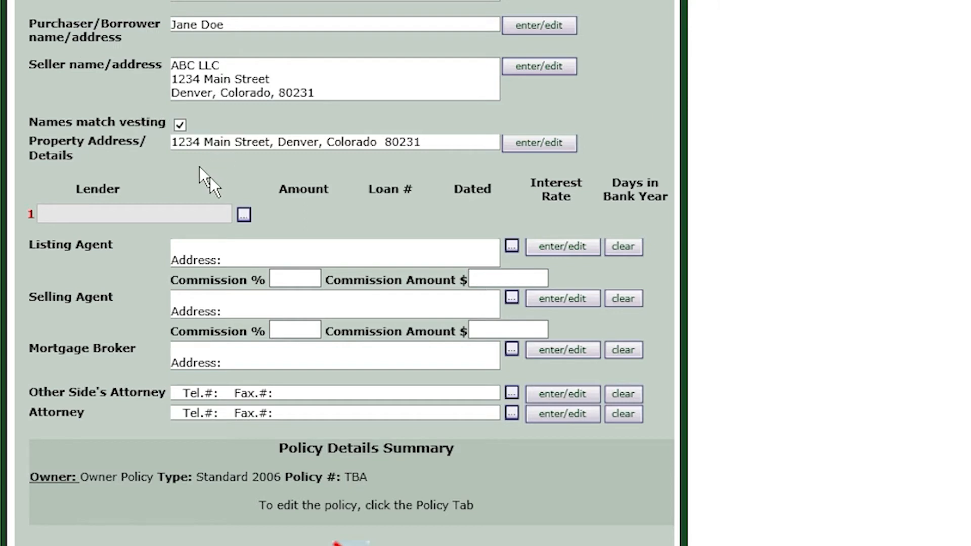
# - Open the lender selection, browse the list of all lenders, and start adding a new lender
pyautogui.click(245, 215)
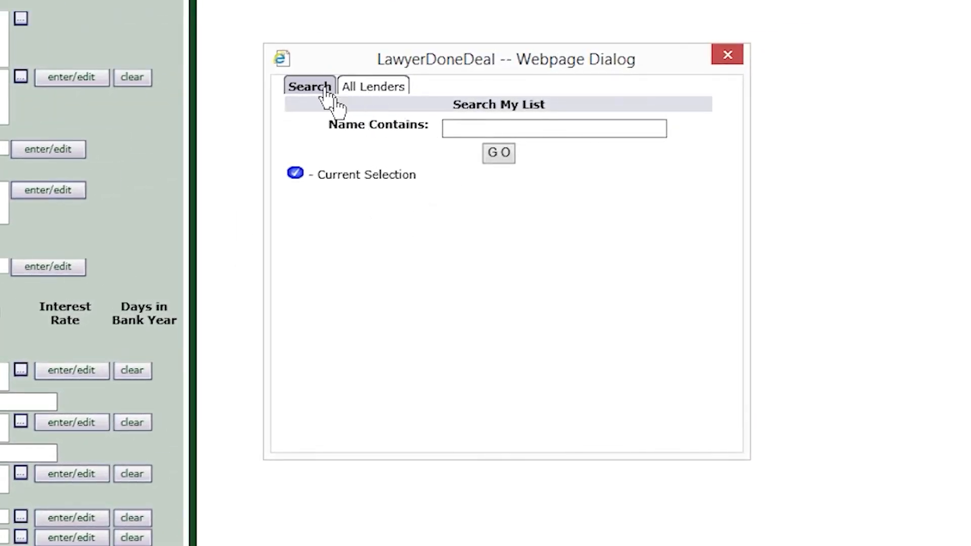
pyautogui.click(489, 127)
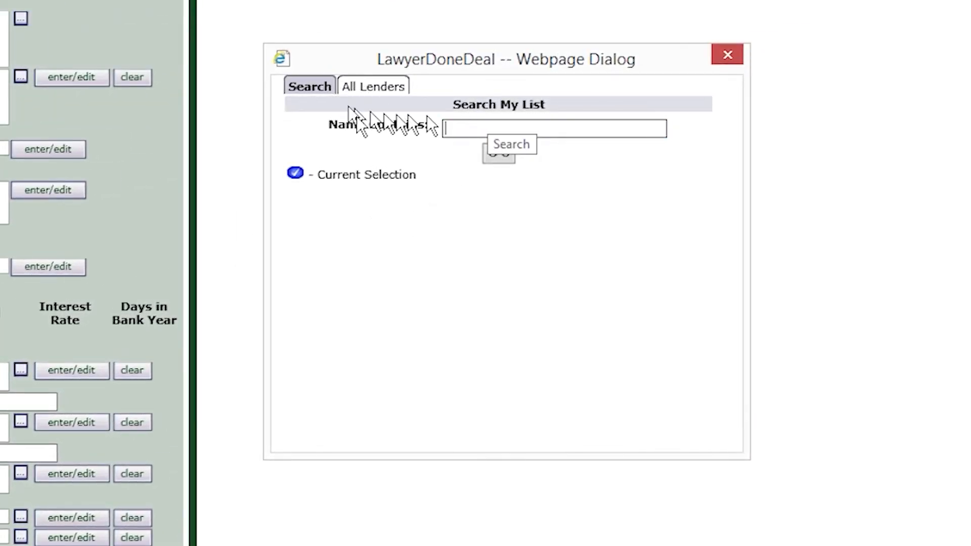
pyautogui.click(358, 91)
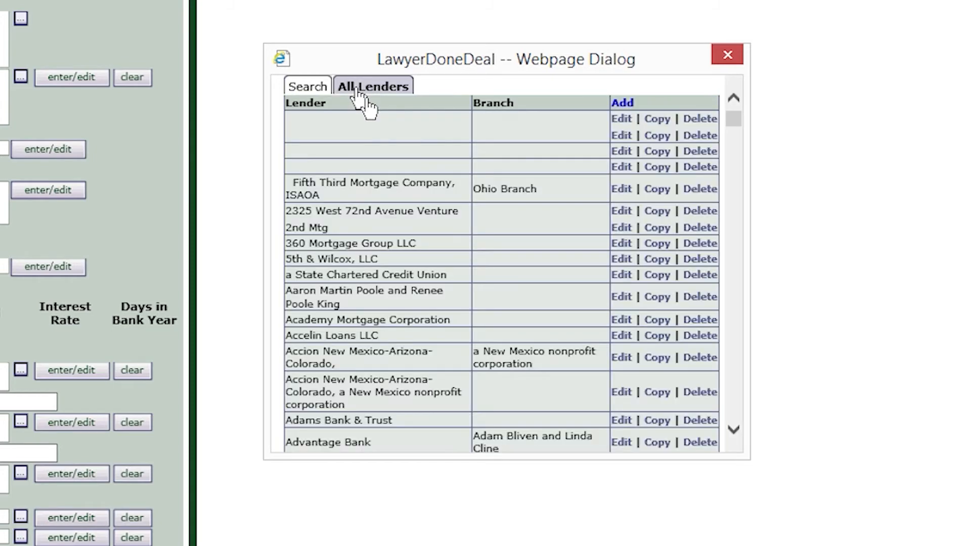
pyautogui.scroll(-3, 423, 138)
pyautogui.scroll(3, 412, 126)
pyautogui.click(618, 108)
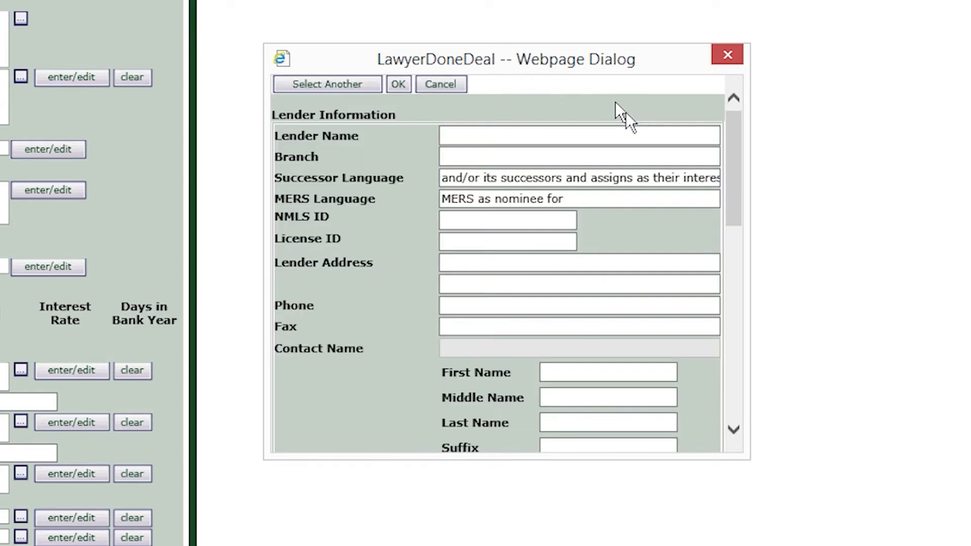
# - Enter ABVC Lending as the new lender's name and Denver as its branch
pyautogui.click(471, 137)
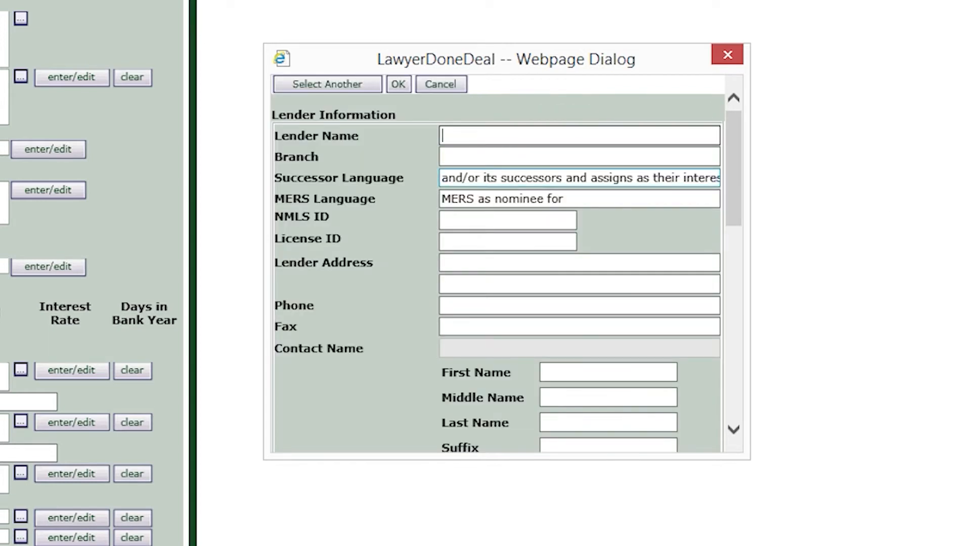
pyautogui.write('ABVC Lending')
pyautogui.click(443, 157)
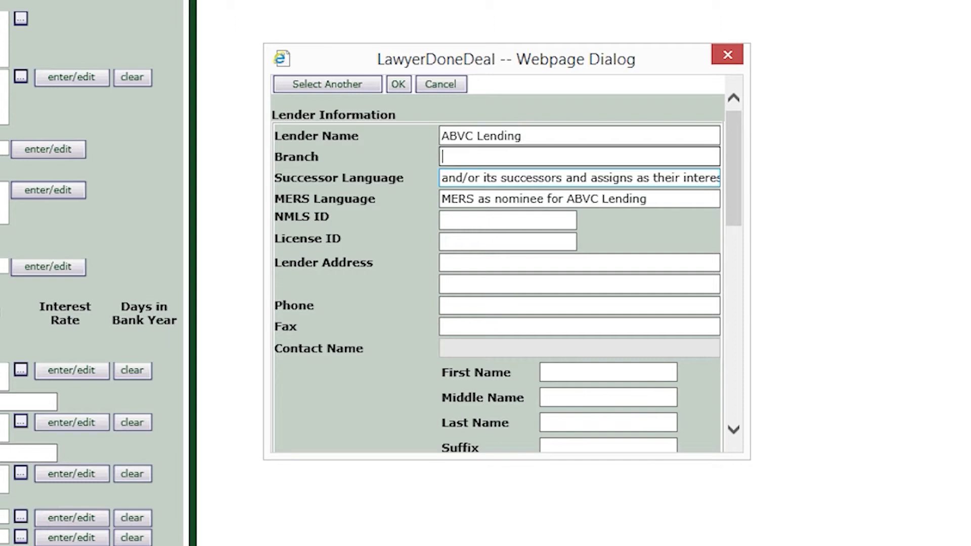
pyautogui.write('Denver')
# - Replace the lender's Successor Language with ISAOA ATIMA
pyautogui.click(486, 179)
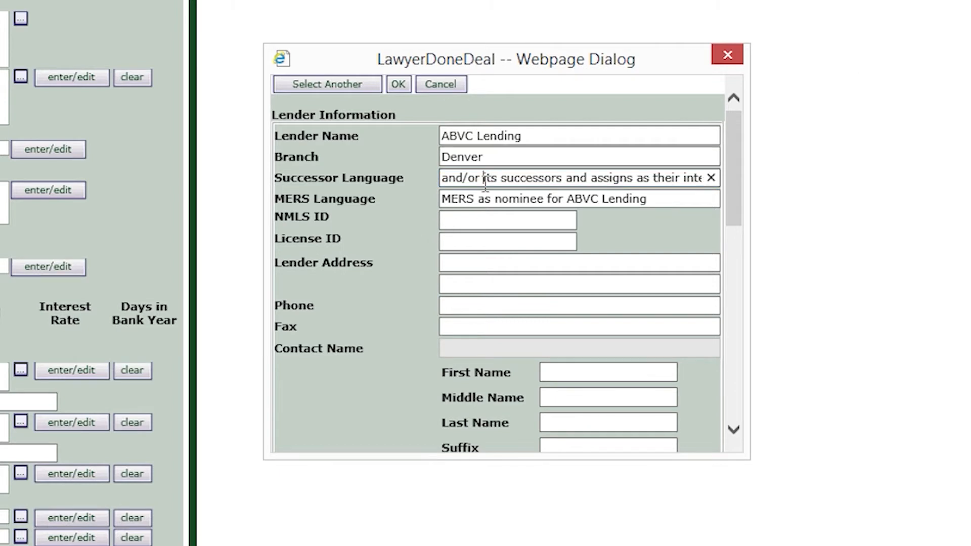
pyautogui.click(711, 178)
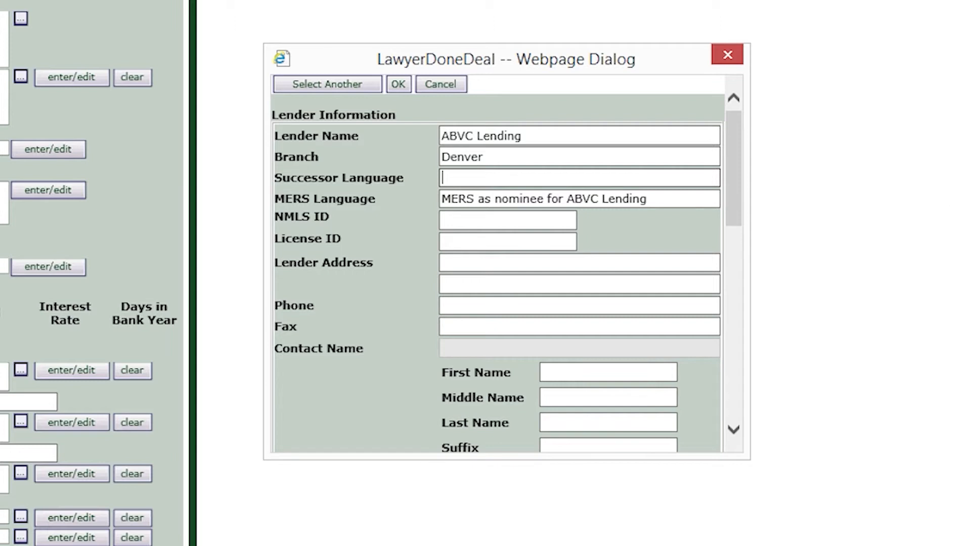
pyautogui.write('ISAOA ATIM')
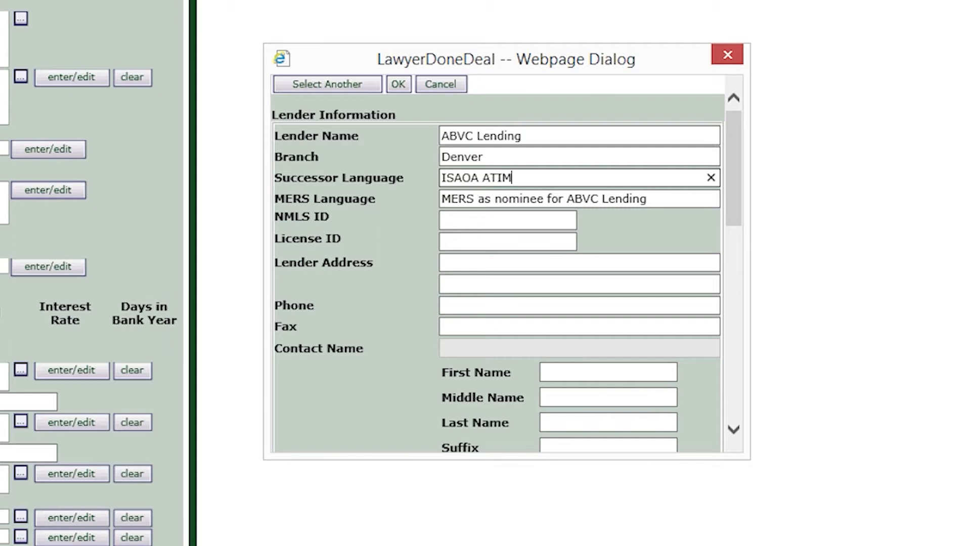
pyautogui.write('A')
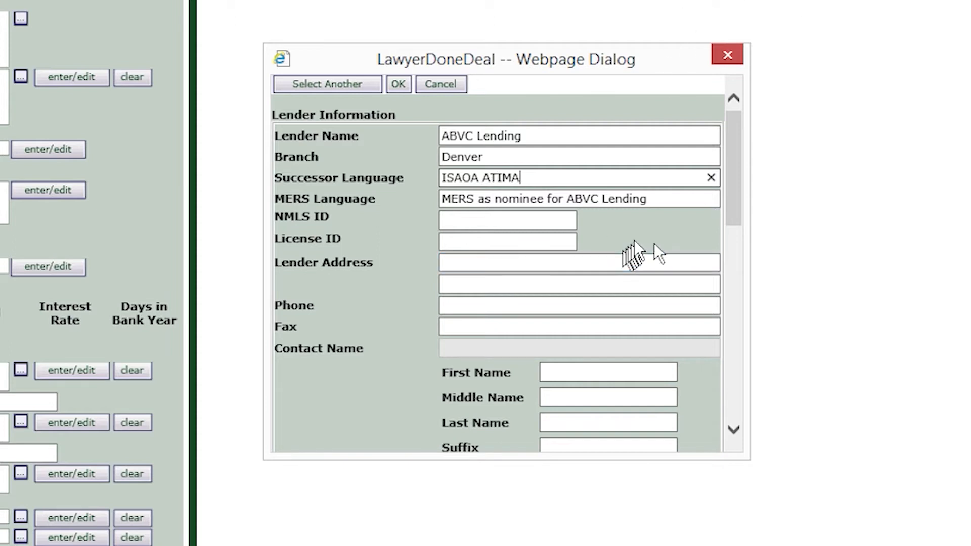
# - Clear the lender's MERS Language and accept overwriting the standard text
pyautogui.click(673, 199)
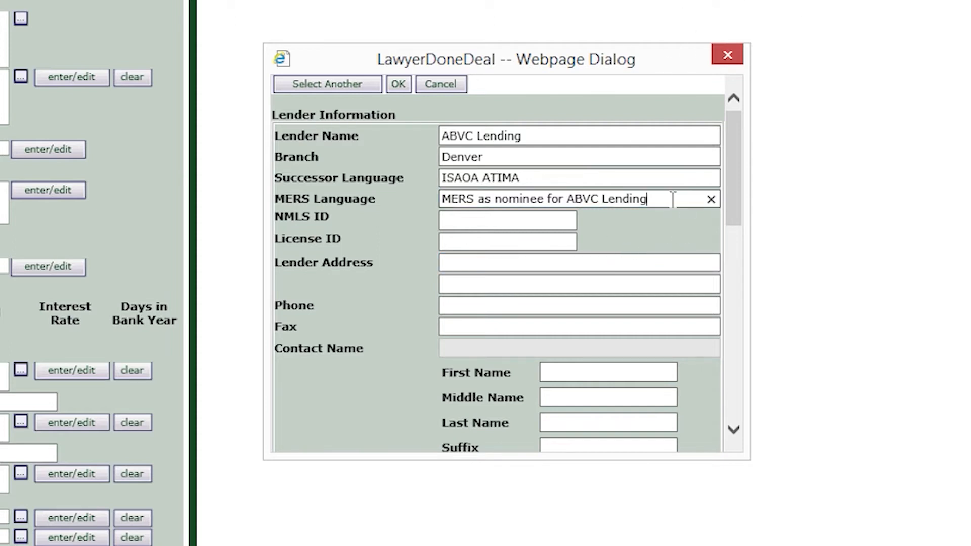
pyautogui.click(711, 200)
pyautogui.click(533, 220)
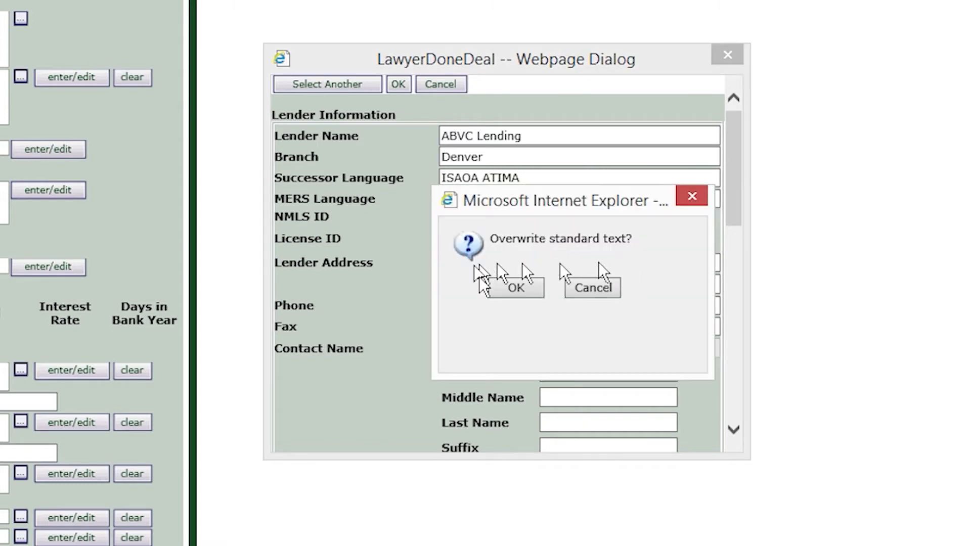
pyautogui.click(517, 288)
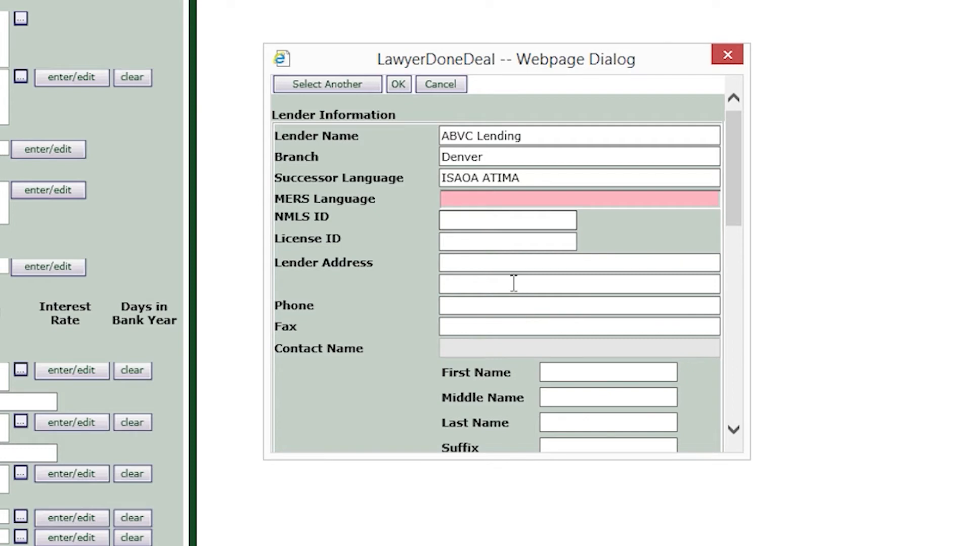
# - Review the new lender's remaining ID, contact, processor, HUD, CPL and document-return address fields, and save the lender to the file
pyautogui.click(508, 223)
pyautogui.scroll(-1, 508, 222)
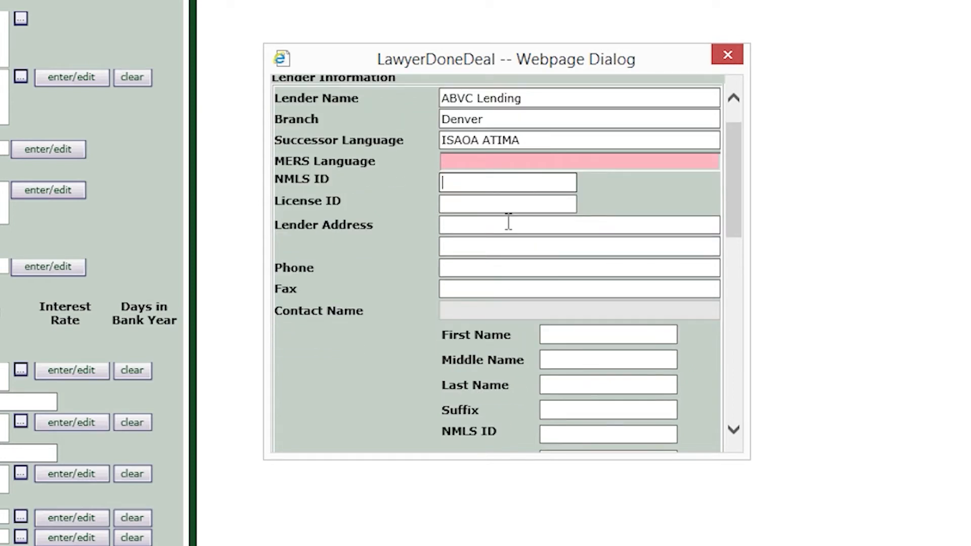
pyautogui.scroll(-1, 508, 223)
pyautogui.scroll(-5, 516, 234)
pyautogui.click(586, 100)
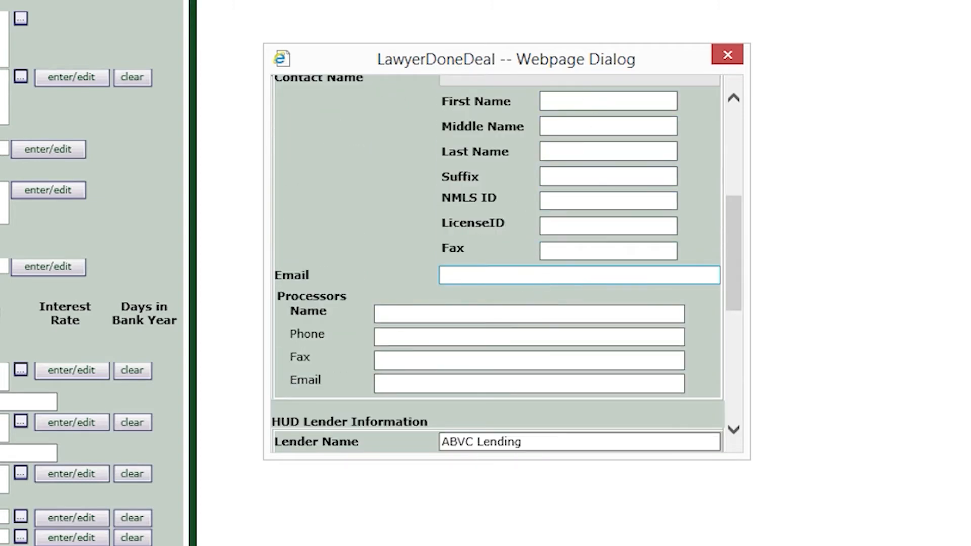
pyautogui.scroll(-2, 541, 278)
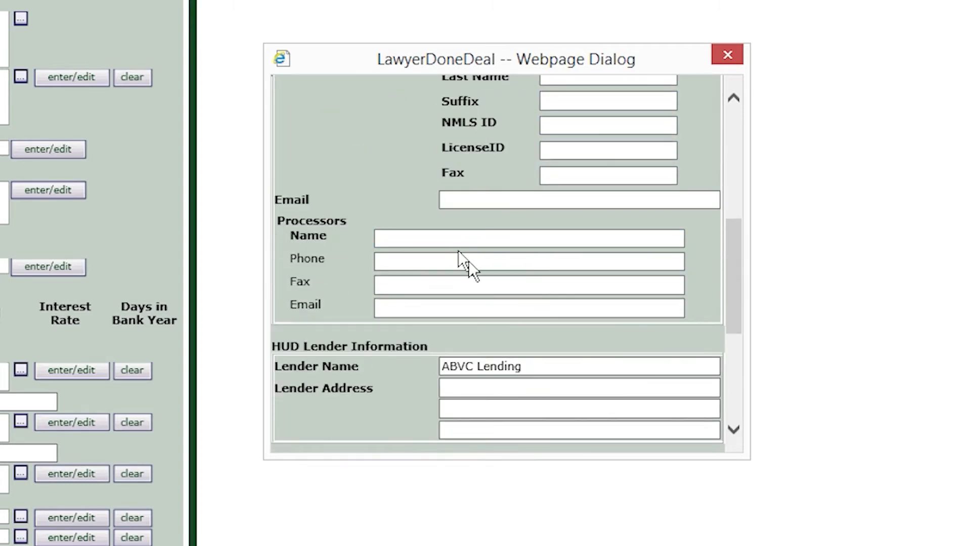
pyautogui.scroll(-3, 448, 333)
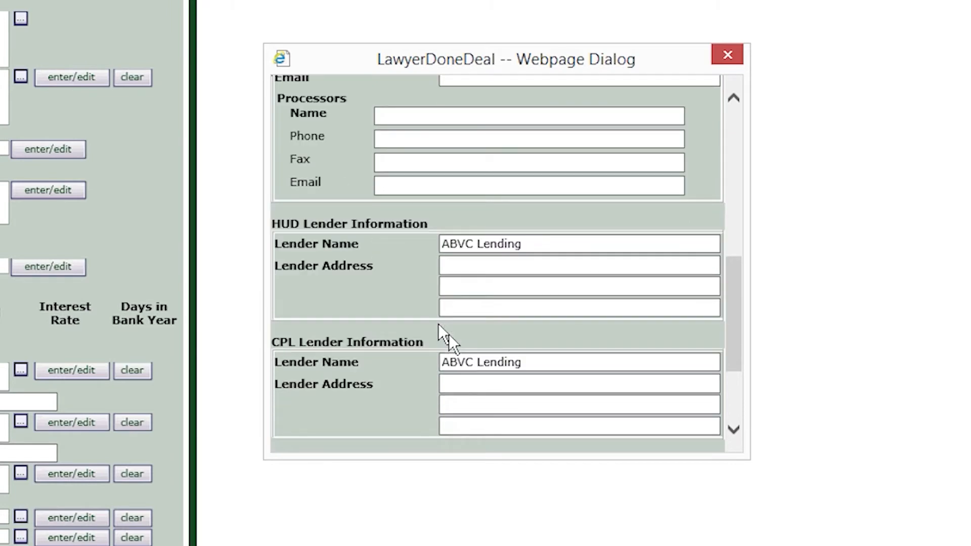
pyautogui.click(533, 265)
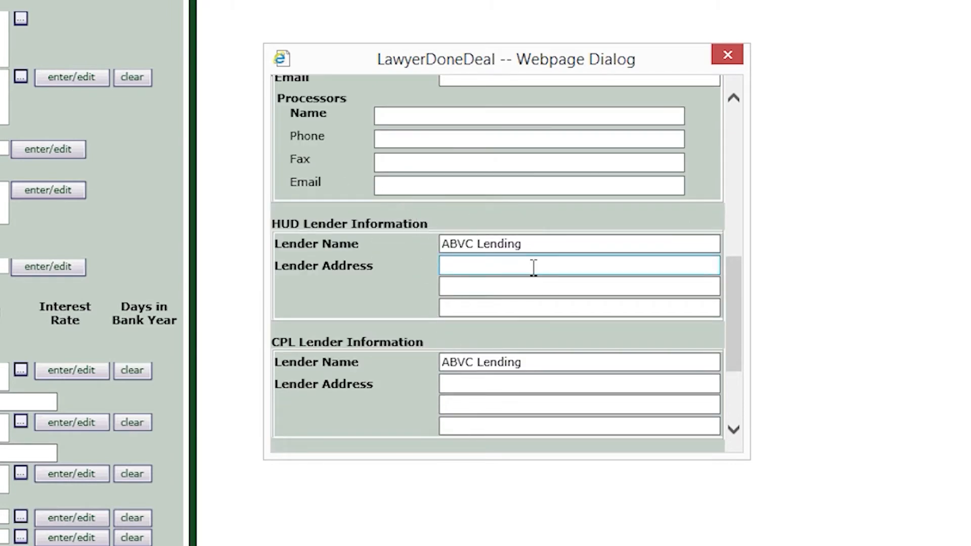
pyautogui.click(551, 243)
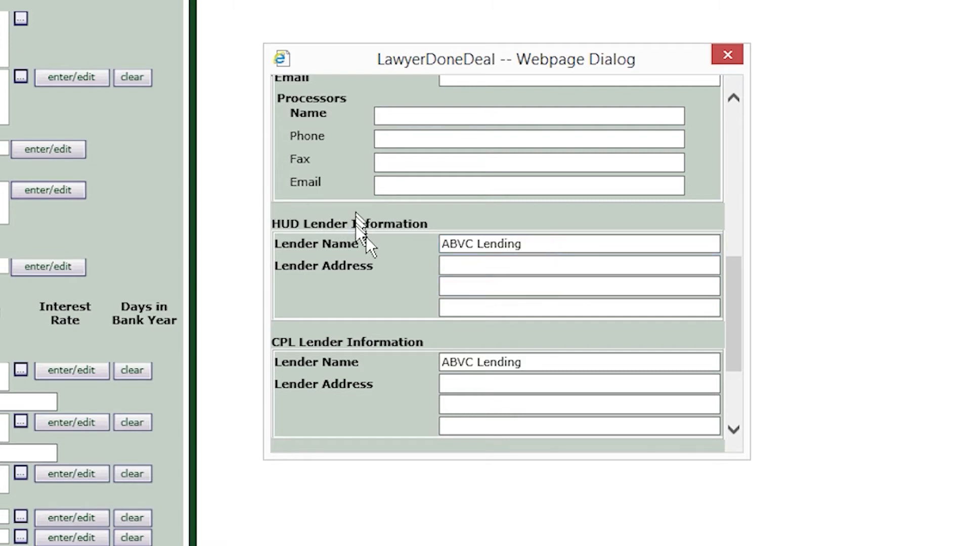
pyautogui.scroll(-1, 359, 213)
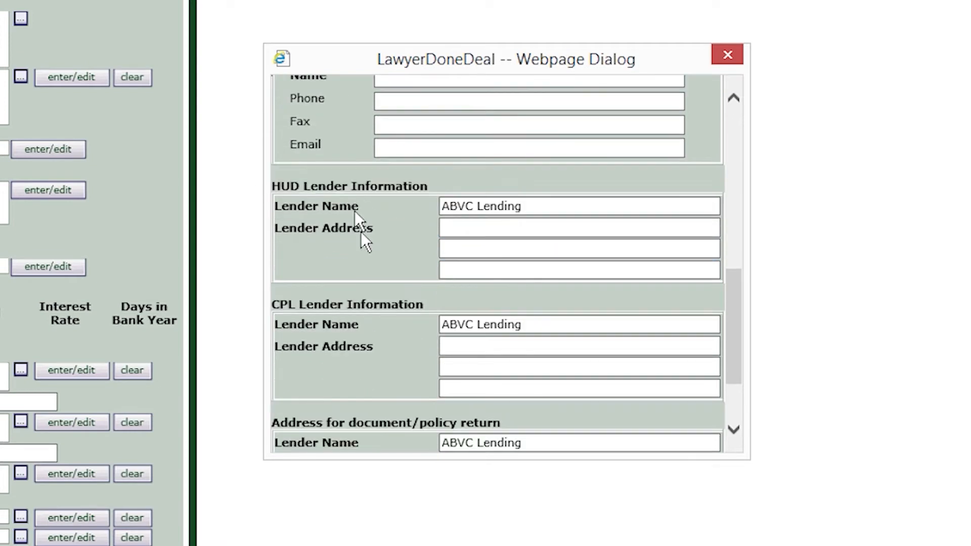
pyautogui.scroll(-2, 325, 362)
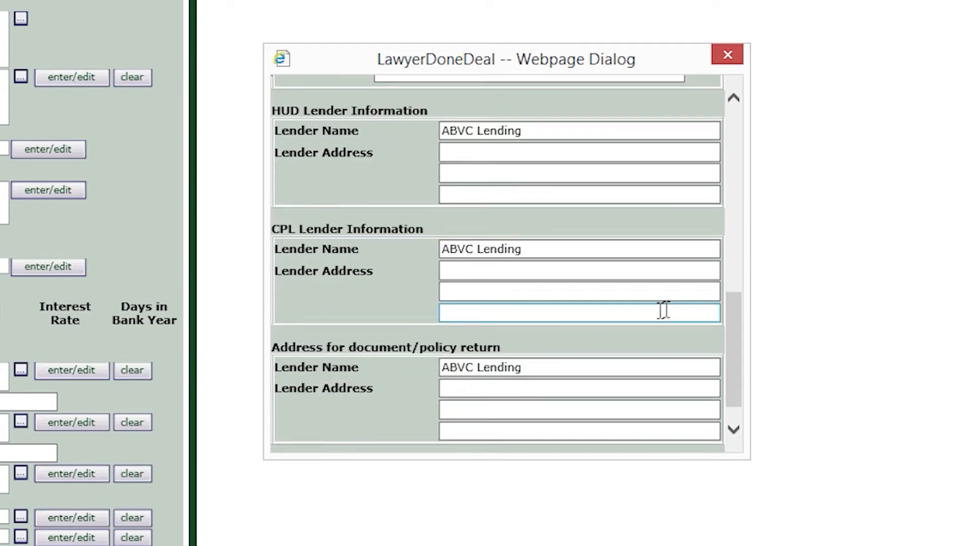
pyautogui.scroll(-1, 652, 316)
pyautogui.scroll(15, 651, 315)
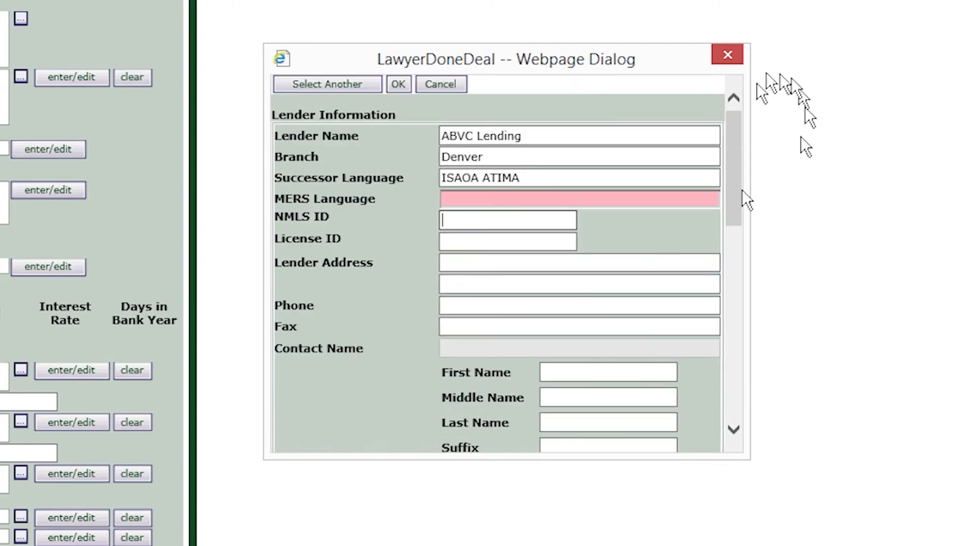
pyautogui.click(398, 84)
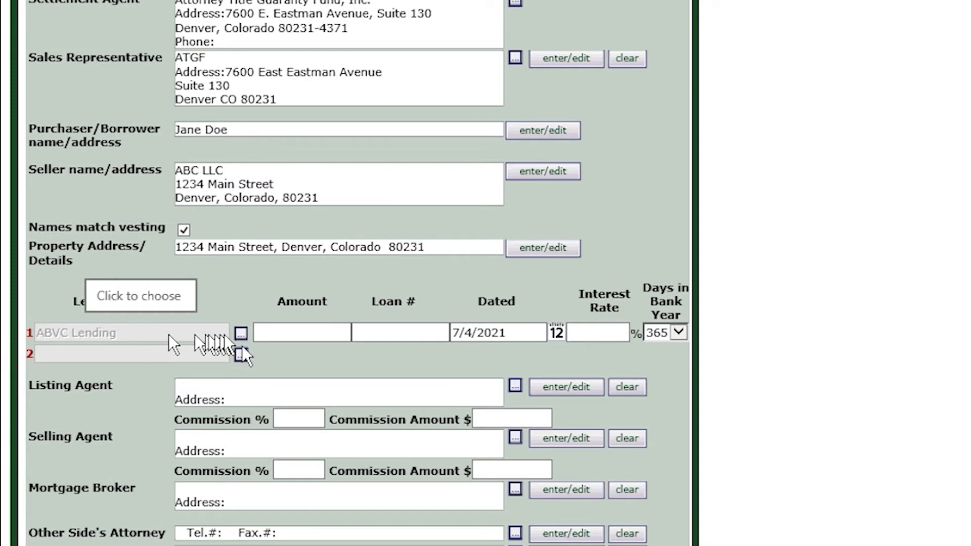
# - For the ABVC Lending loan, set the amount to 50,000.00, enter the loan number, and set the interest rate to 10.0000%
pyautogui.click(261, 333)
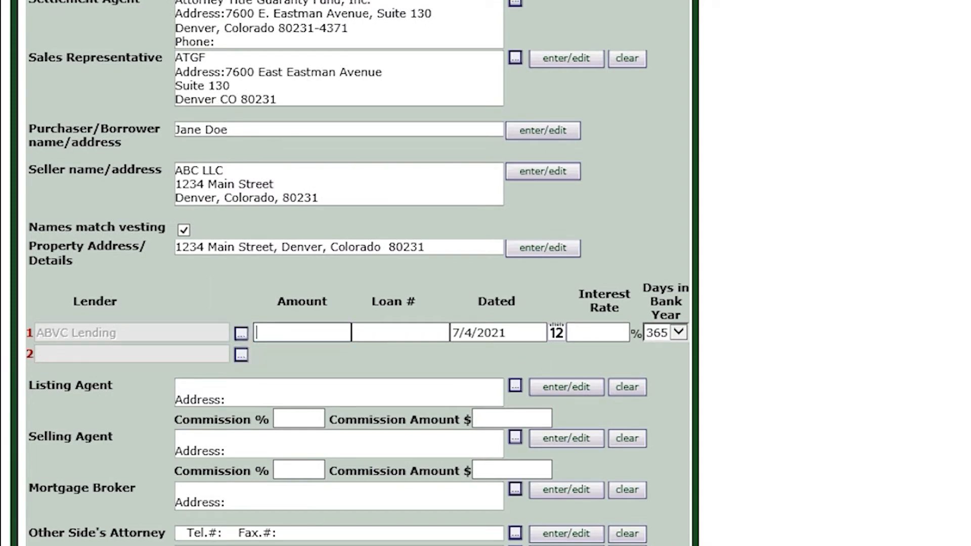
pyautogui.write('50,')
pyautogui.write('000.00')
pyautogui.press('Tab')
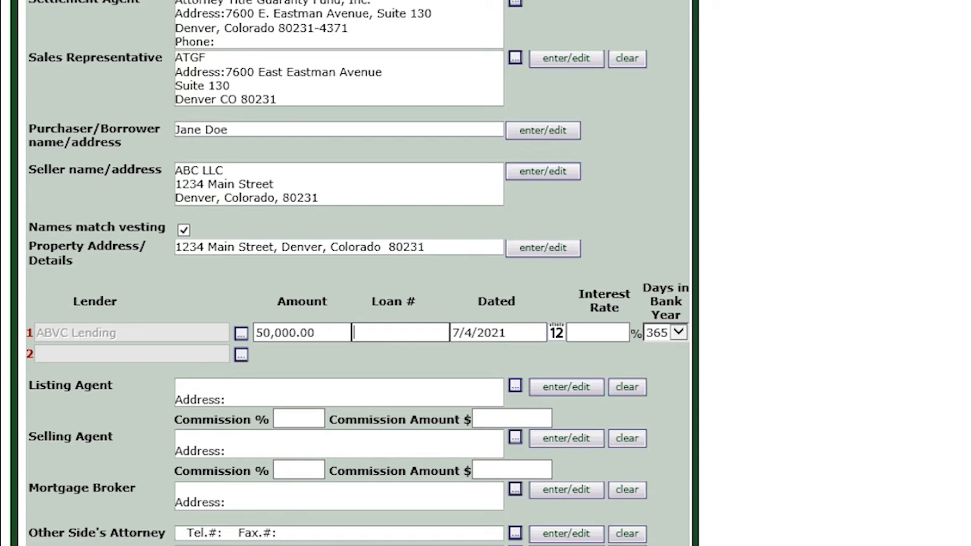
pyautogui.write('12341555')
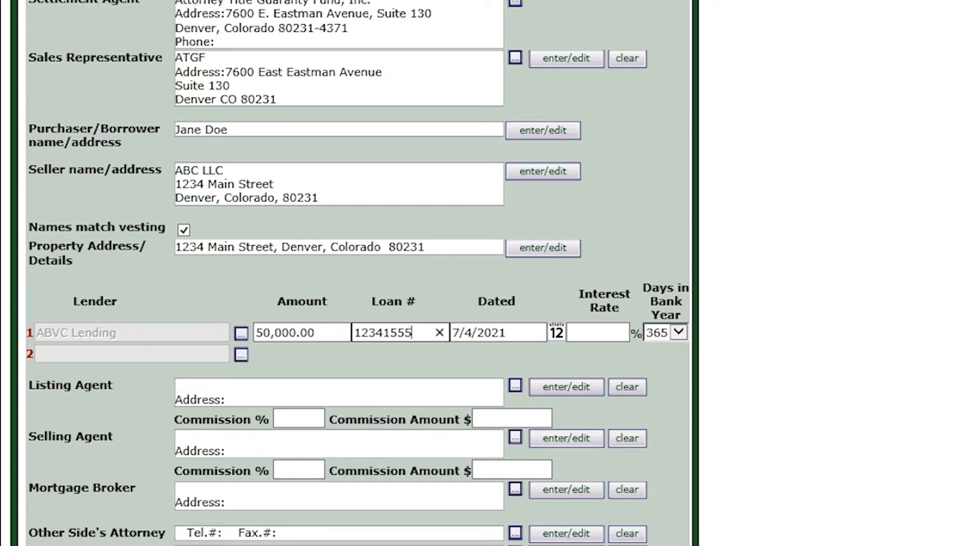
pyautogui.press('Tab')
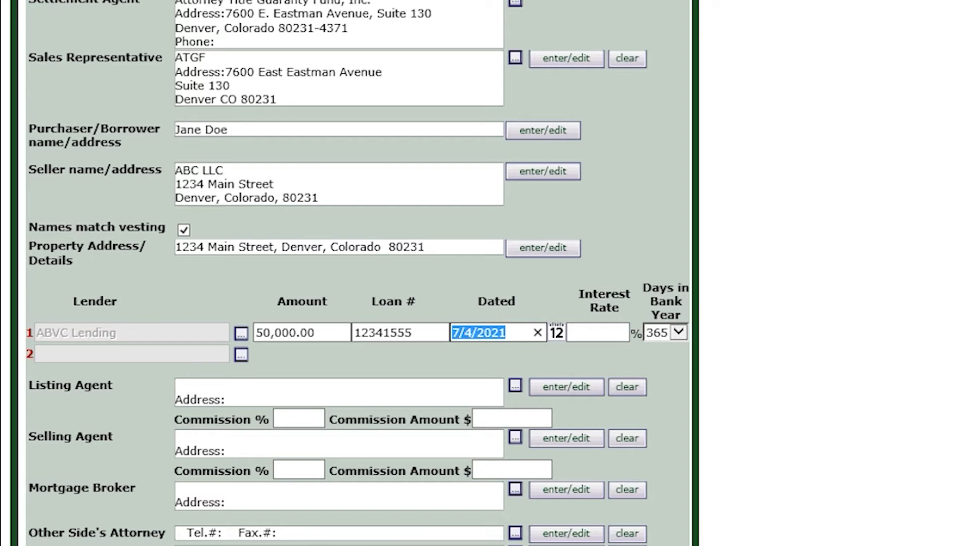
pyautogui.press('Tab')
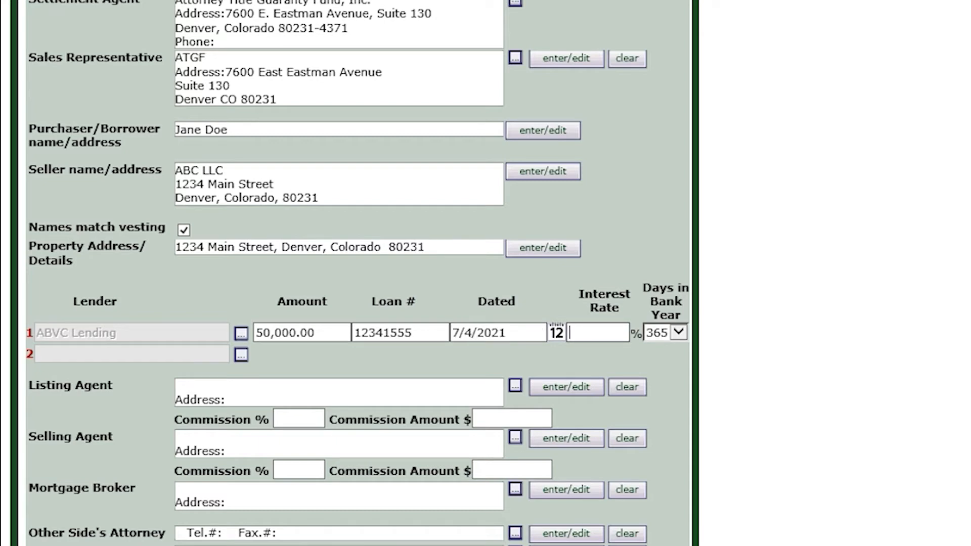
pyautogui.write('0')
pyautogui.press('Tab')
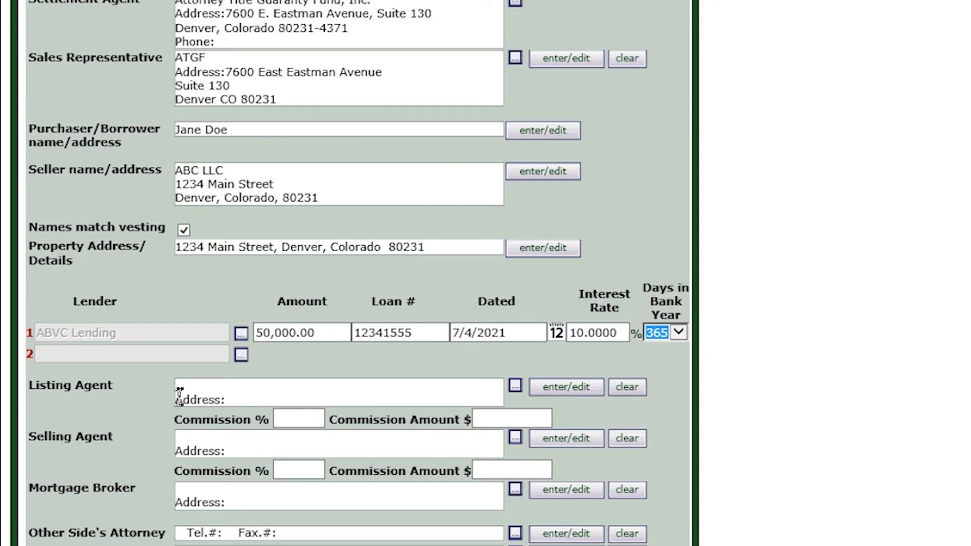
# - Choose Fifth Third Mortgage Company from the list of all lenders as the second lender
pyautogui.click(241, 356)
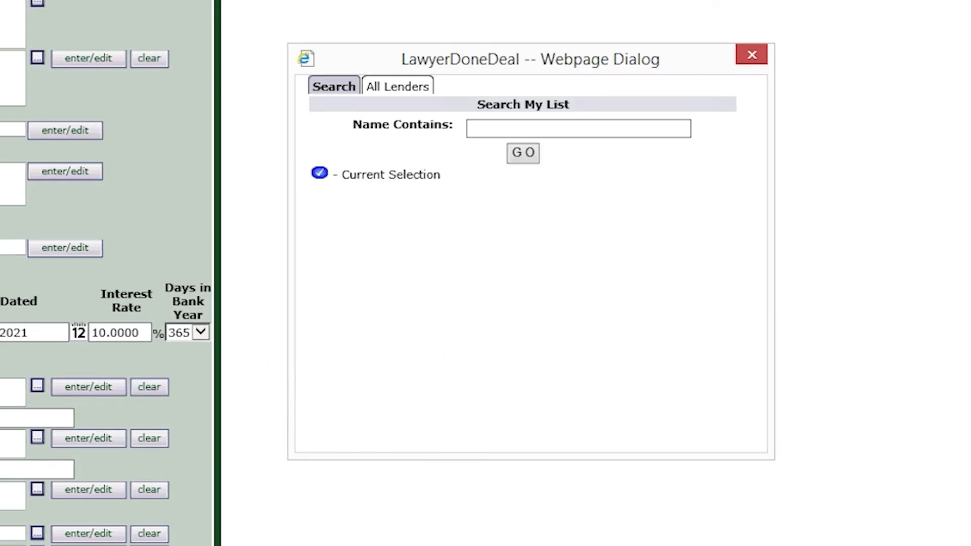
pyautogui.click(412, 91)
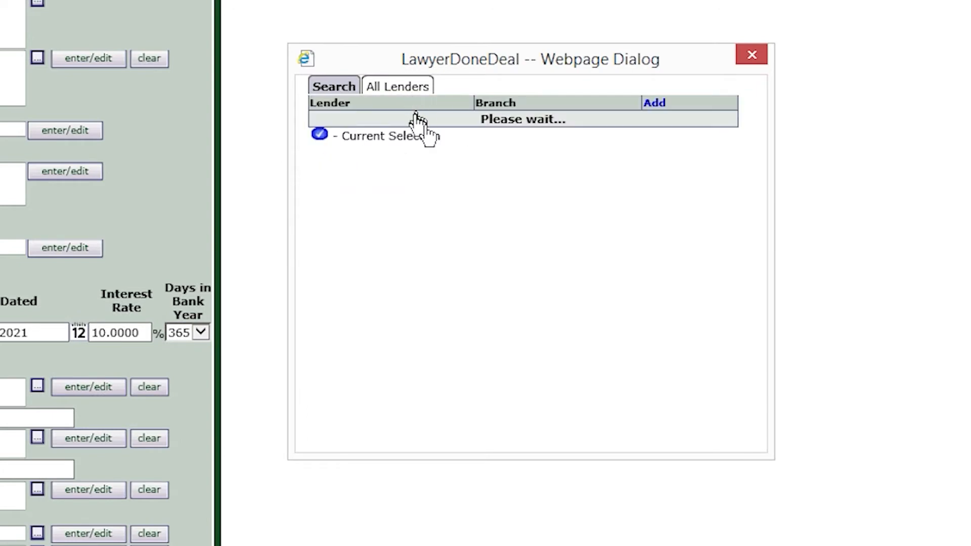
pyautogui.click(402, 190)
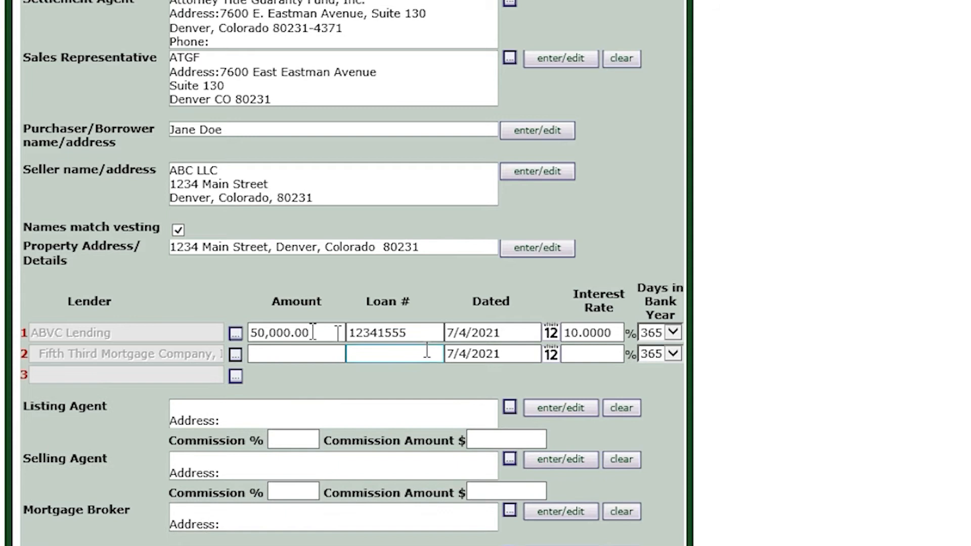
# - For the second lender's loan, set the amount to 25,000.00, enter the loan number, and set the interest rate to 15.0000%
pyautogui.click(278, 354)
pyautogui.write('25')
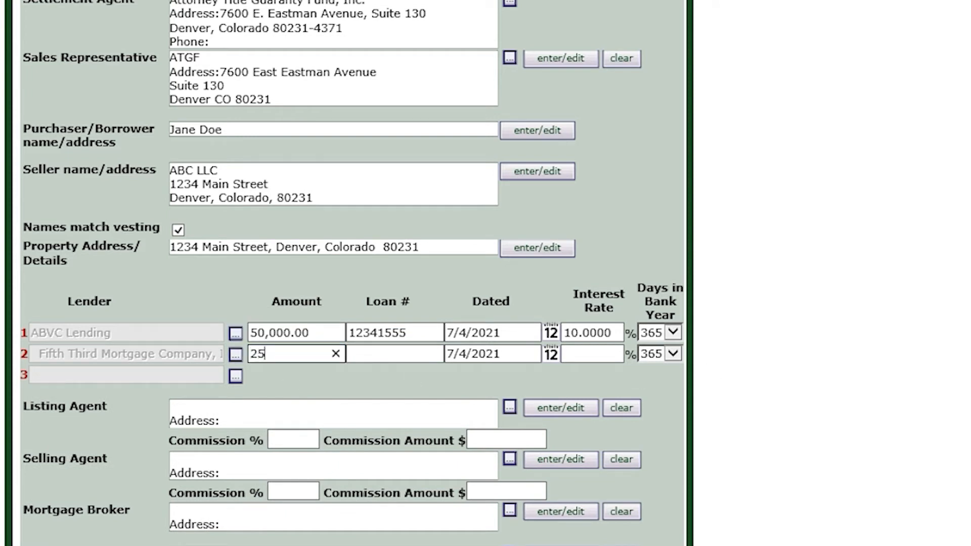
pyautogui.write(',000.00')
pyautogui.press('Tab')
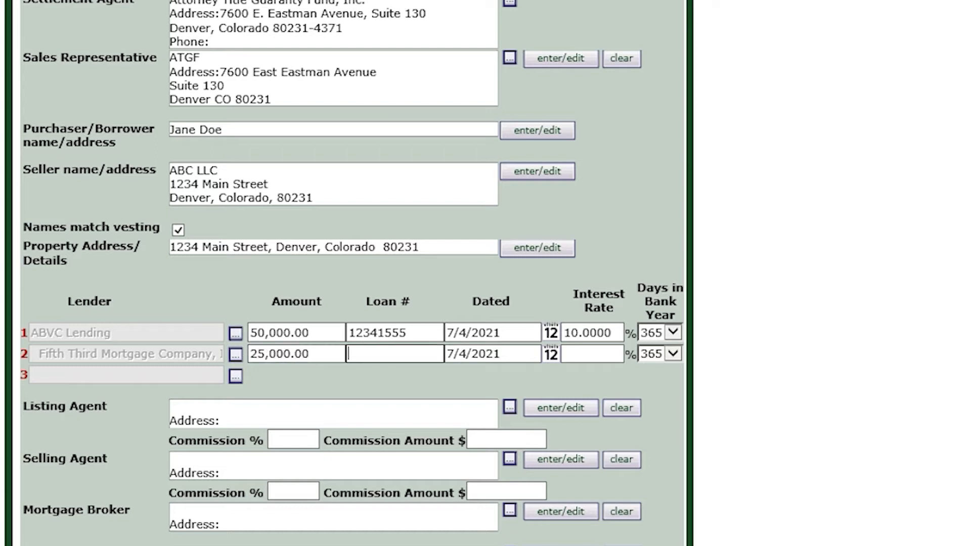
pyautogui.write('2223125')
pyautogui.press('Tab')
pyautogui.press('Tab')
pyautogui.press('Tab')
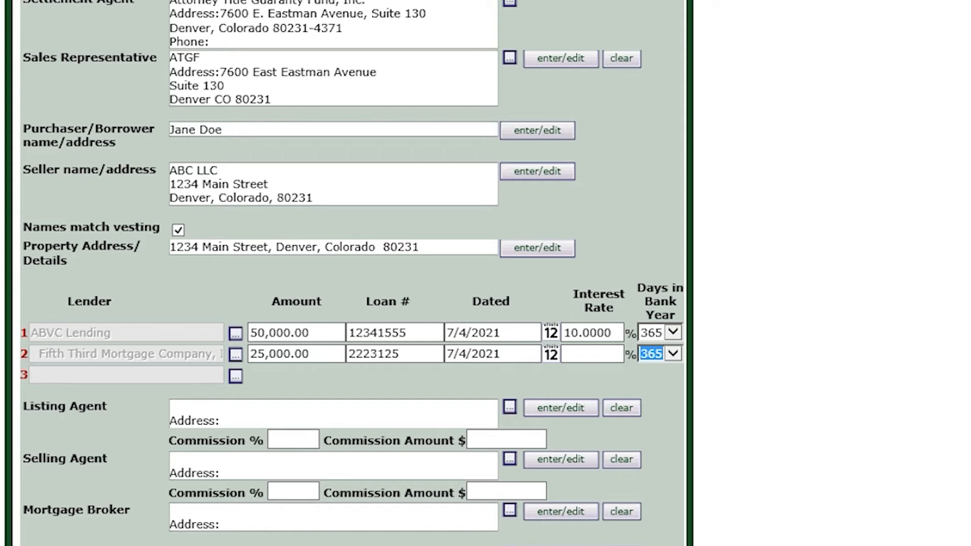
pyautogui.click(592, 354)
pyautogui.write('15.00')
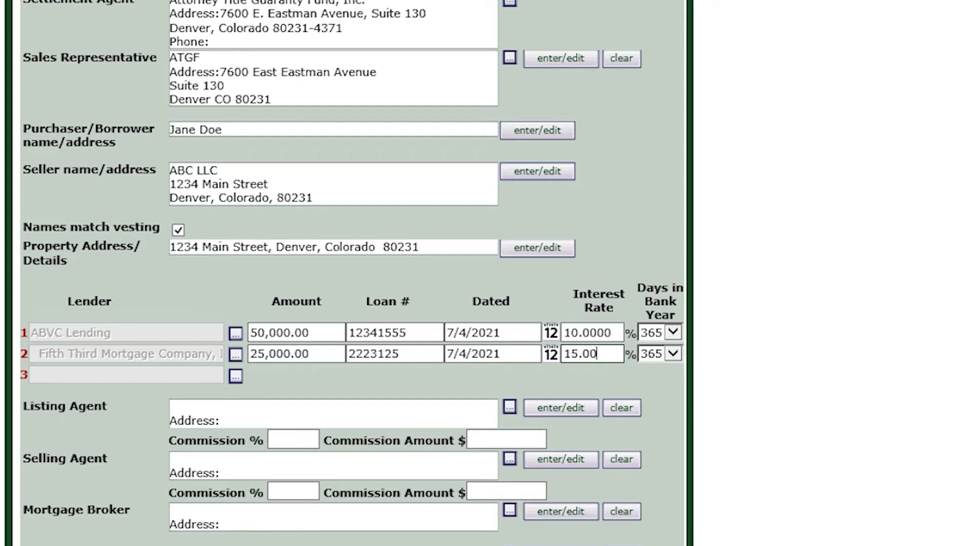
pyautogui.write('00')
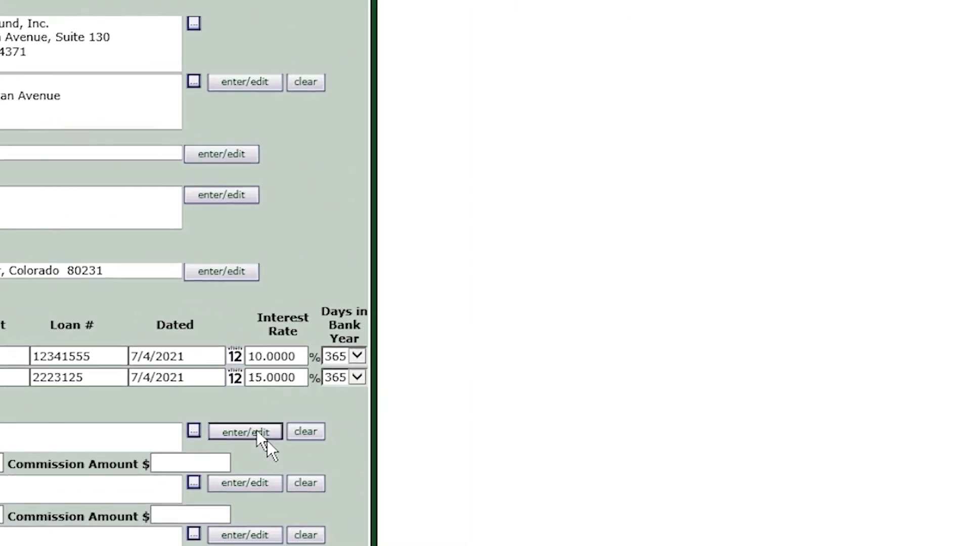
# - Select Atlas Real Estate Group from the saved agents as the file's listing agent
pyautogui.click(581, 410)
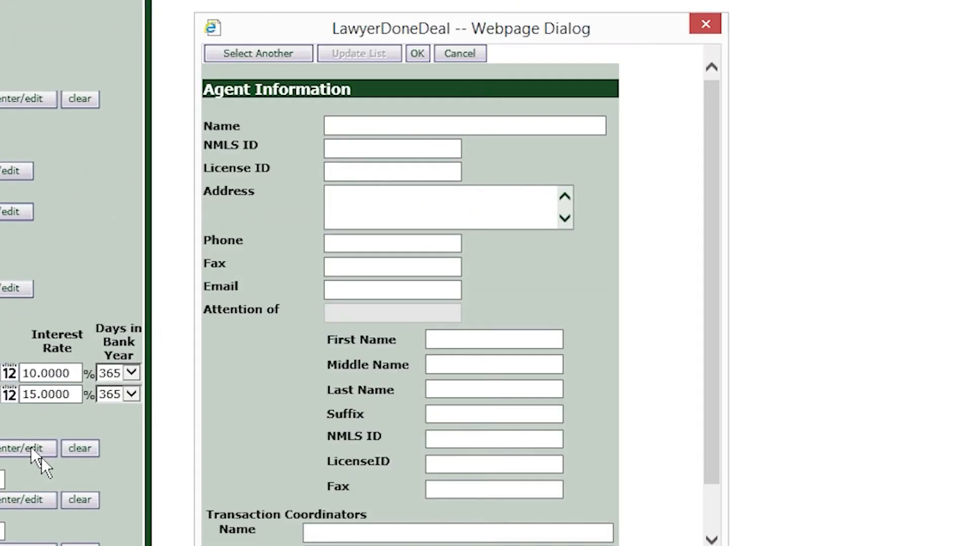
pyautogui.click(364, 126)
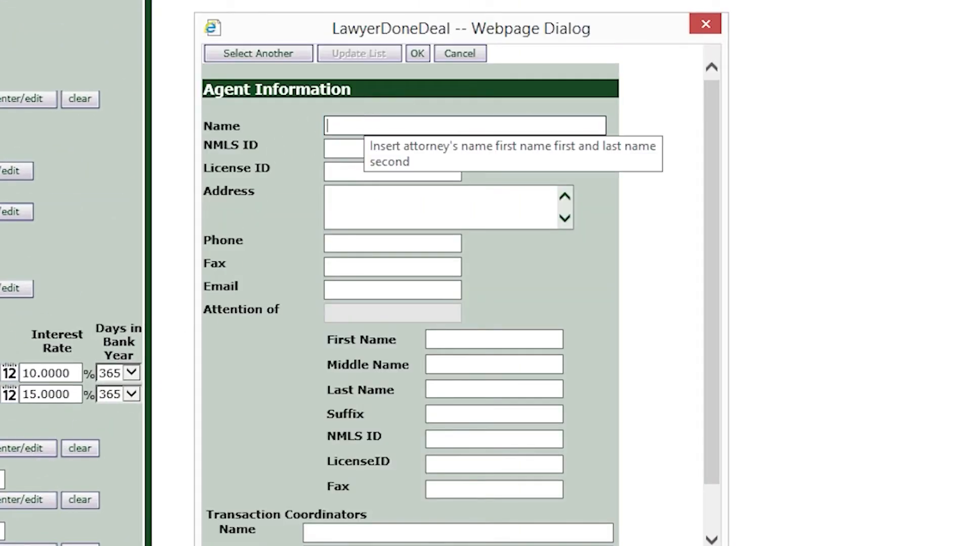
pyautogui.click(275, 52)
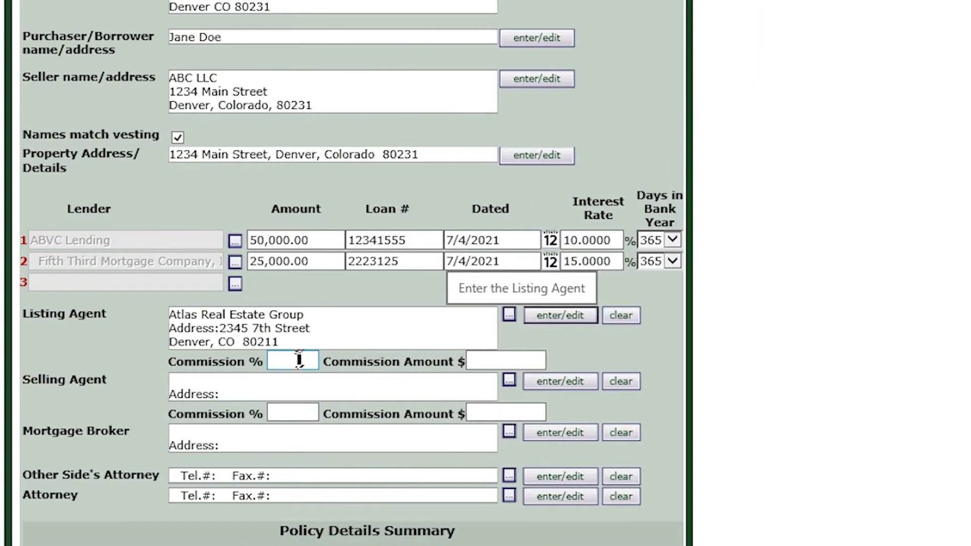
# - Set the listing agent's commission percentage to 3.00
pyautogui.click(294, 361)
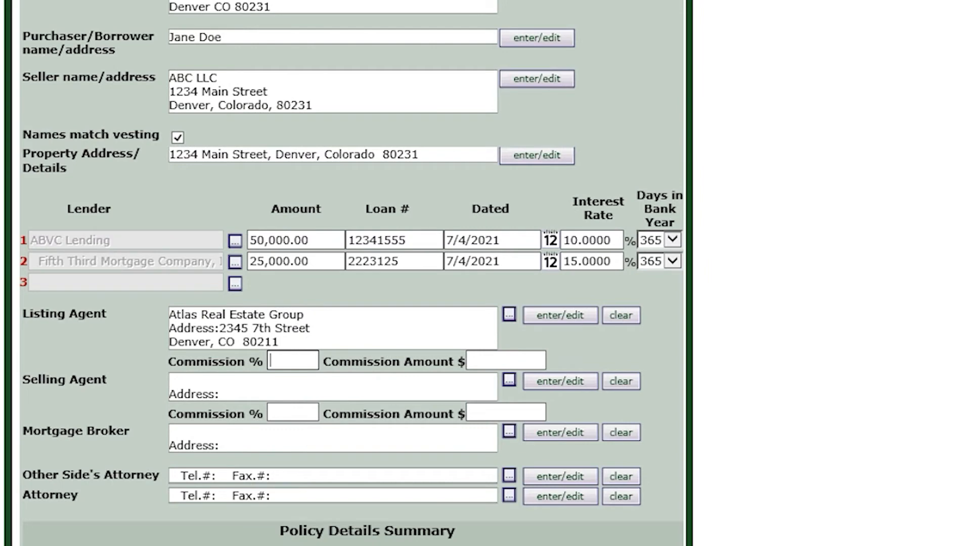
pyautogui.write('3.')
pyautogui.press('Tab')
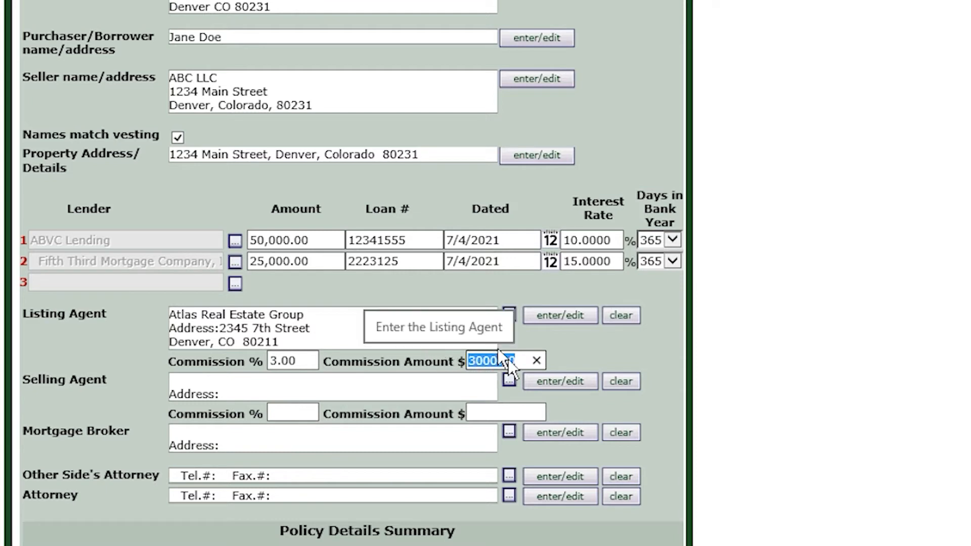
pyautogui.click(381, 361)
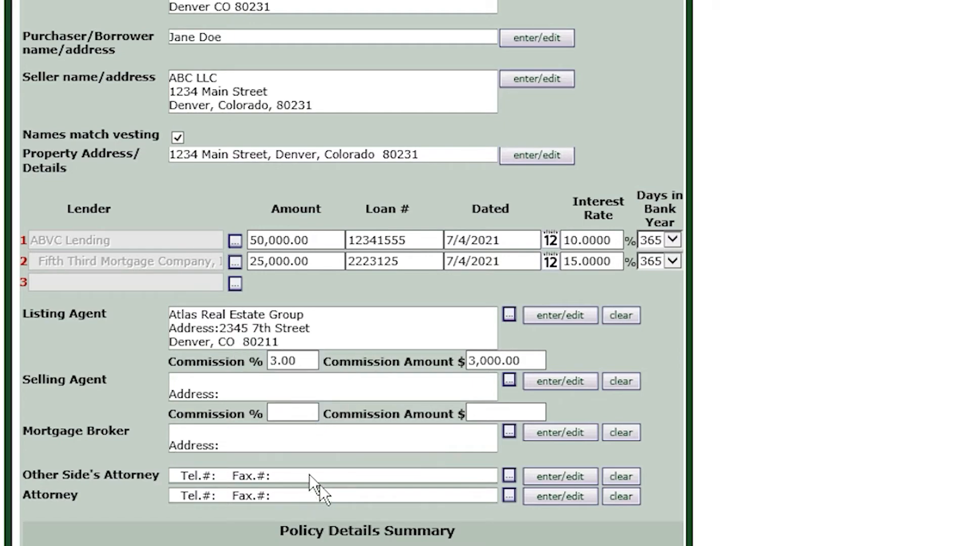
# - Open the file's Commitment/Owner/Lender Policy details under Schedule A and set the commitment date to 06/15/2021
pyautogui.scroll(5, 319, 485)
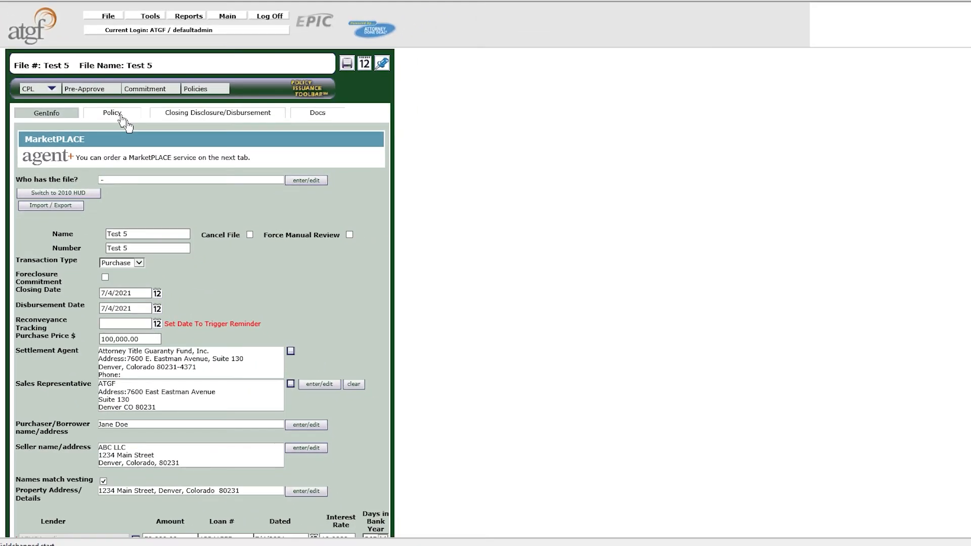
pyautogui.click(122, 117)
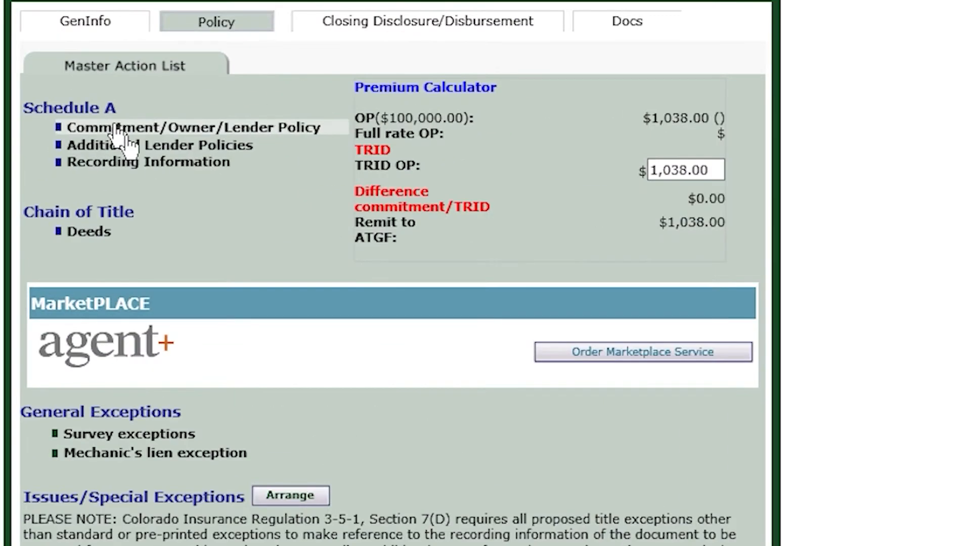
pyautogui.click(258, 131)
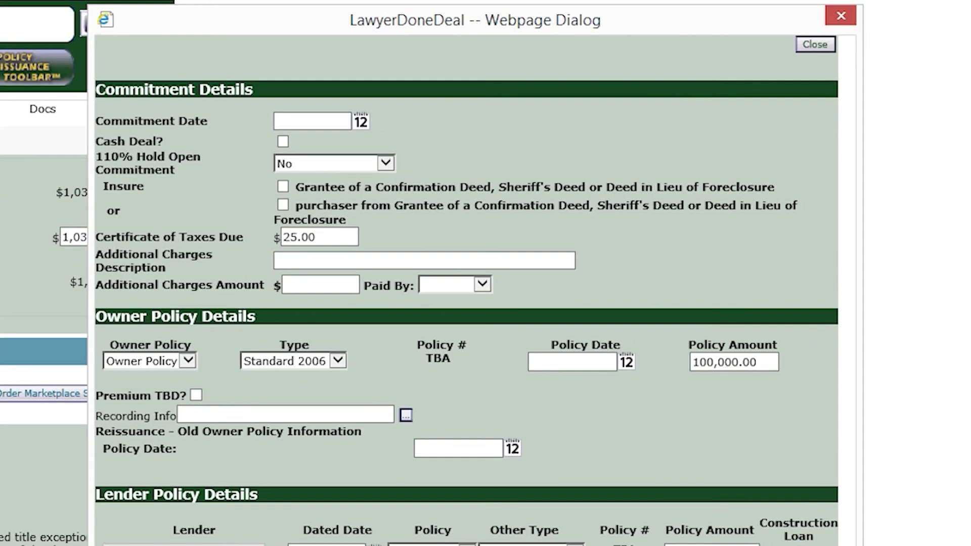
pyautogui.click(310, 123)
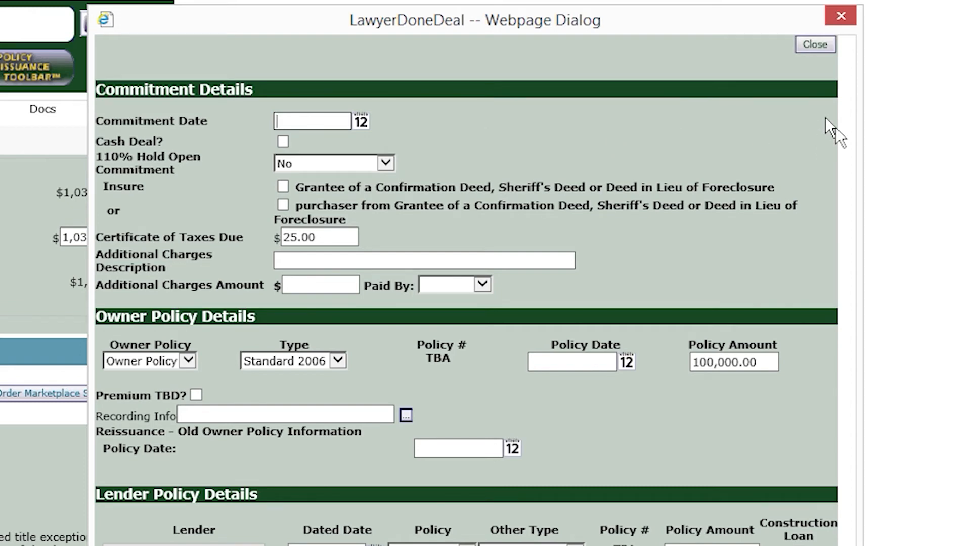
pyautogui.write('06/')
pyautogui.write('15/20')
pyautogui.write('21')
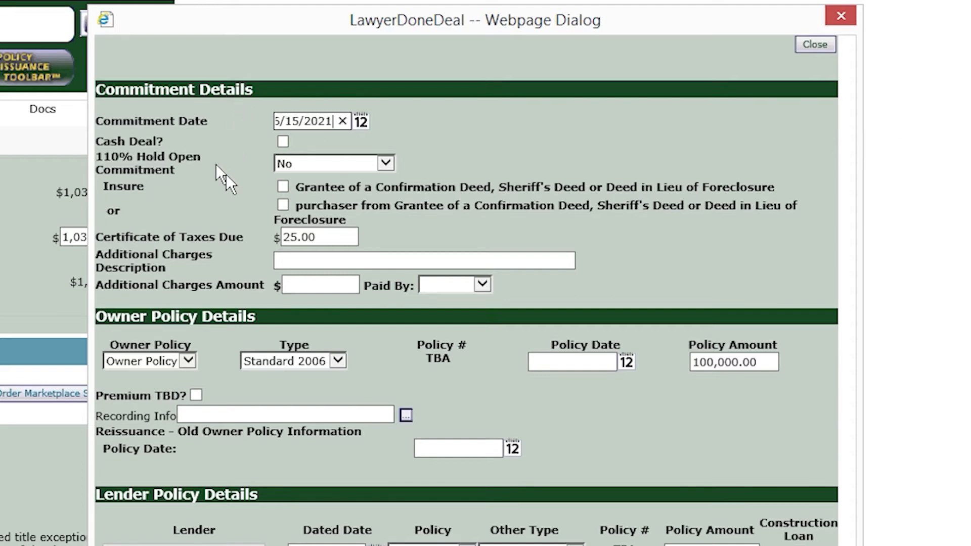
# - Review the commitment details, including the 110% Hold Open options, Certificate of Taxes Due amount, and additional charges description and payer choices
pyautogui.click(217, 144)
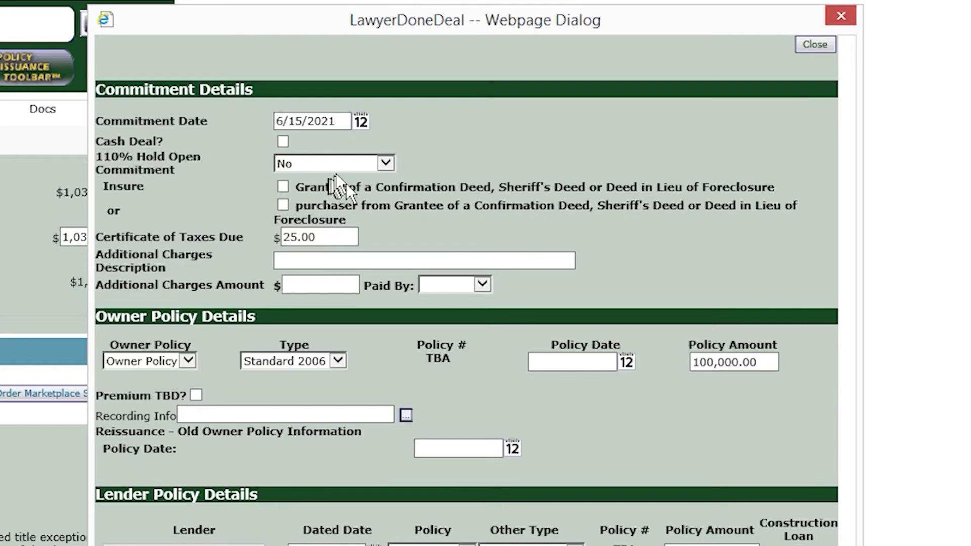
pyautogui.click(393, 163)
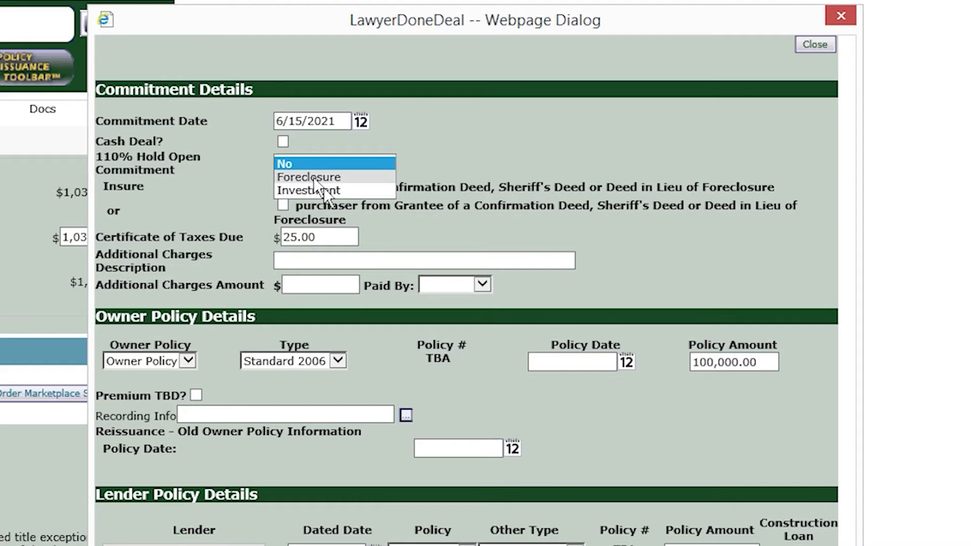
pyautogui.click(540, 142)
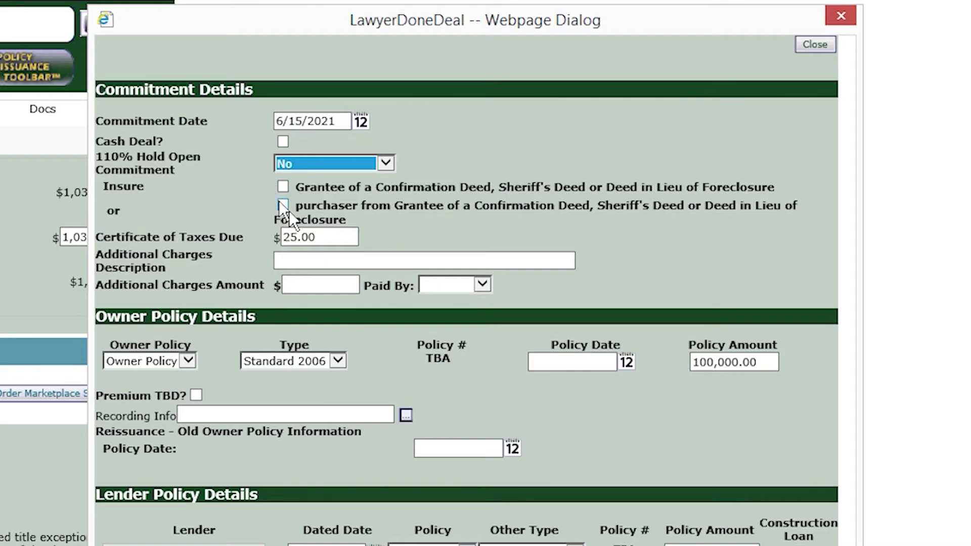
pyautogui.click(334, 242)
pyautogui.doubleClick(334, 242)
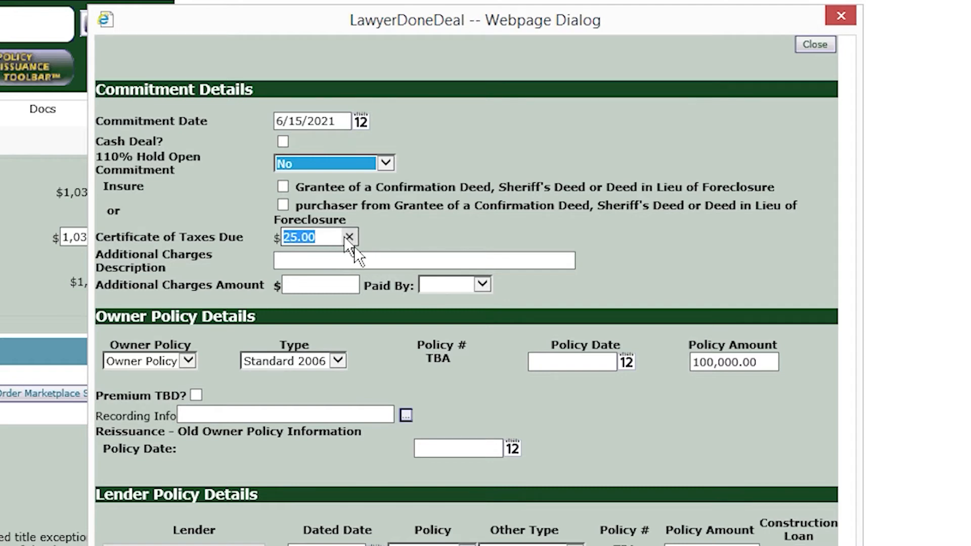
pyautogui.click(328, 259)
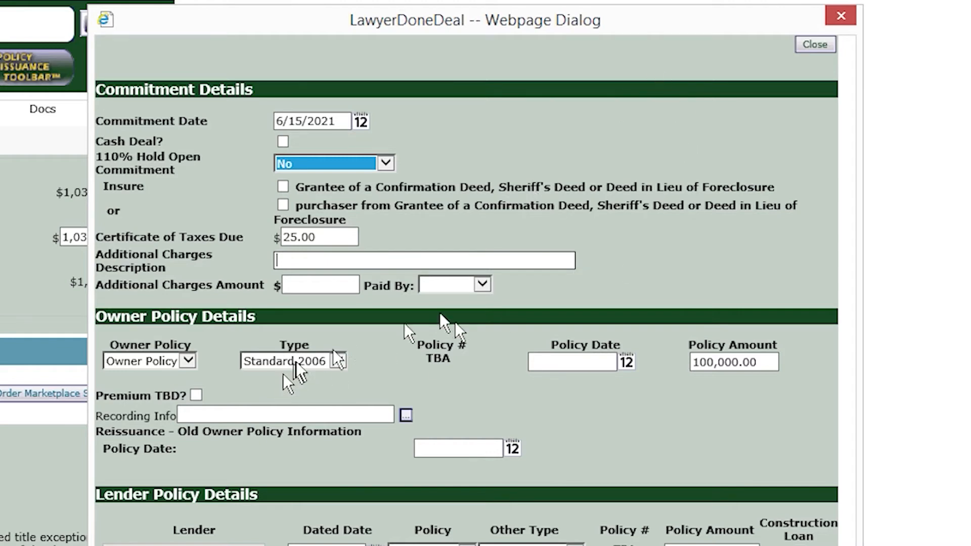
pyautogui.click(489, 285)
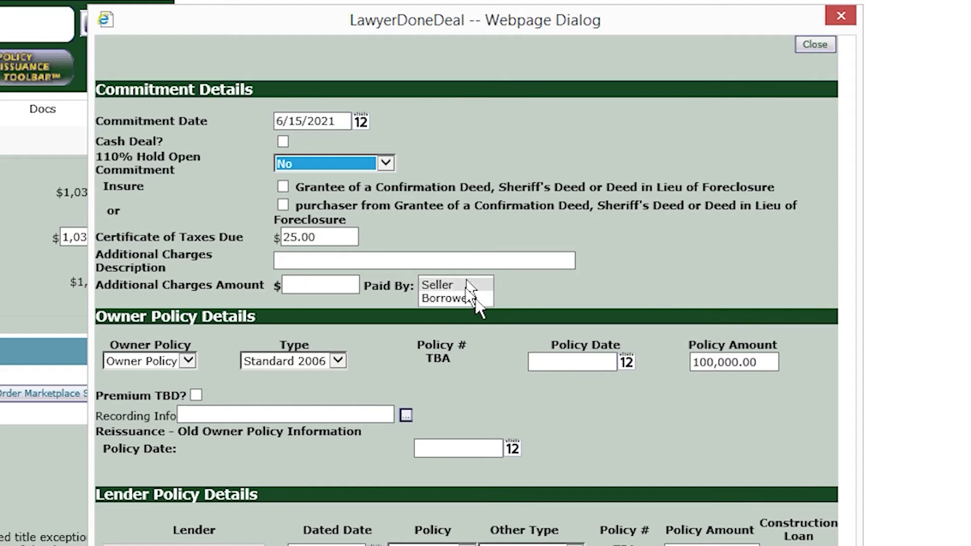
pyautogui.click(555, 295)
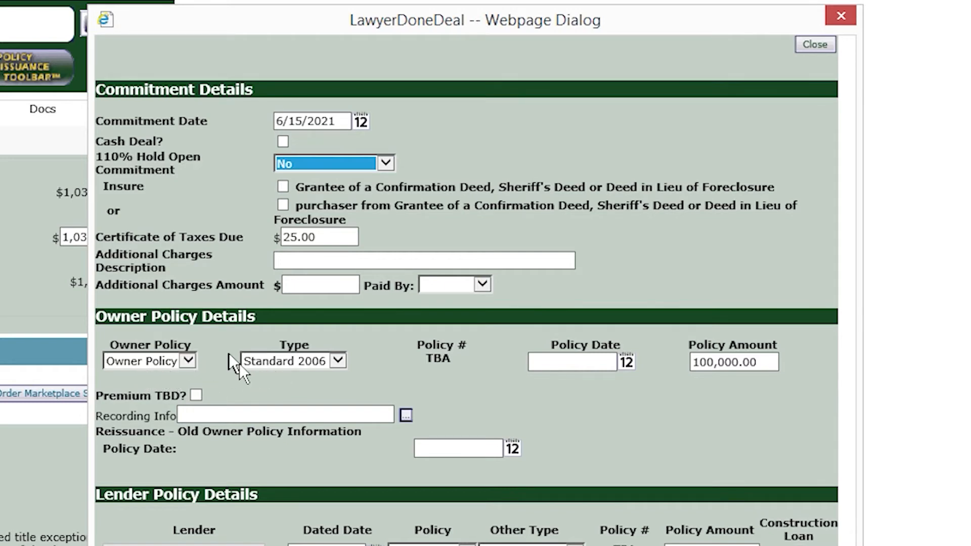
# - Select Owner Policy as the owner coverage and Standard 2006 as its type in the owner policy details
pyautogui.click(195, 360)
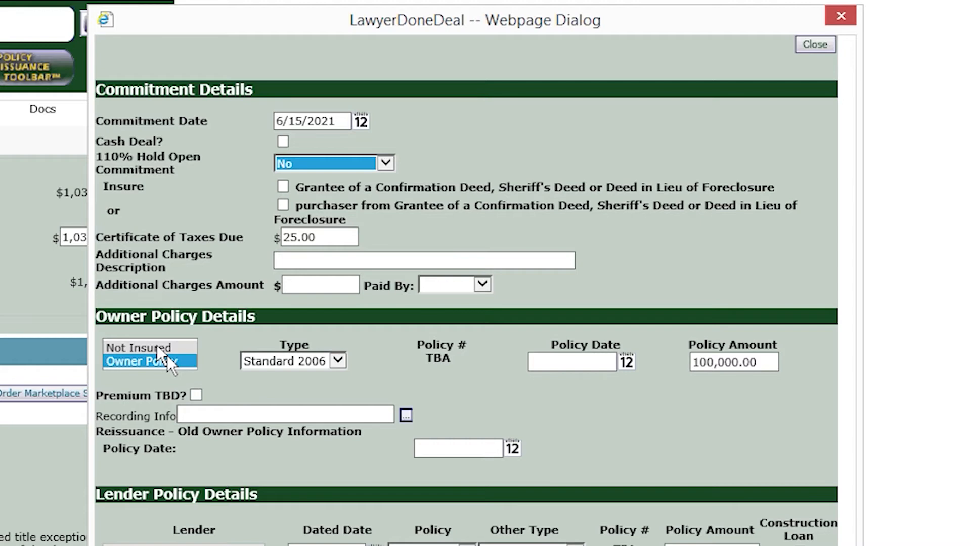
pyautogui.click(170, 364)
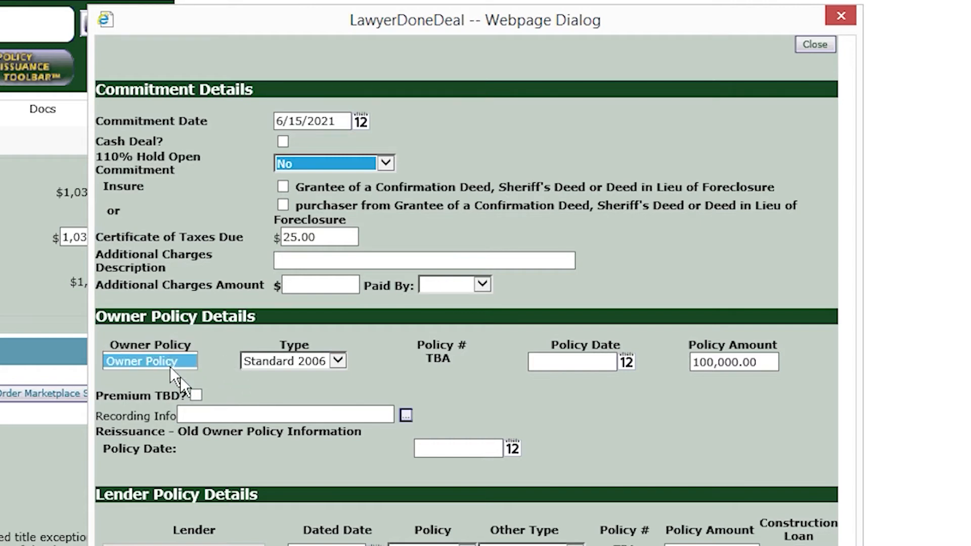
pyautogui.click(338, 361)
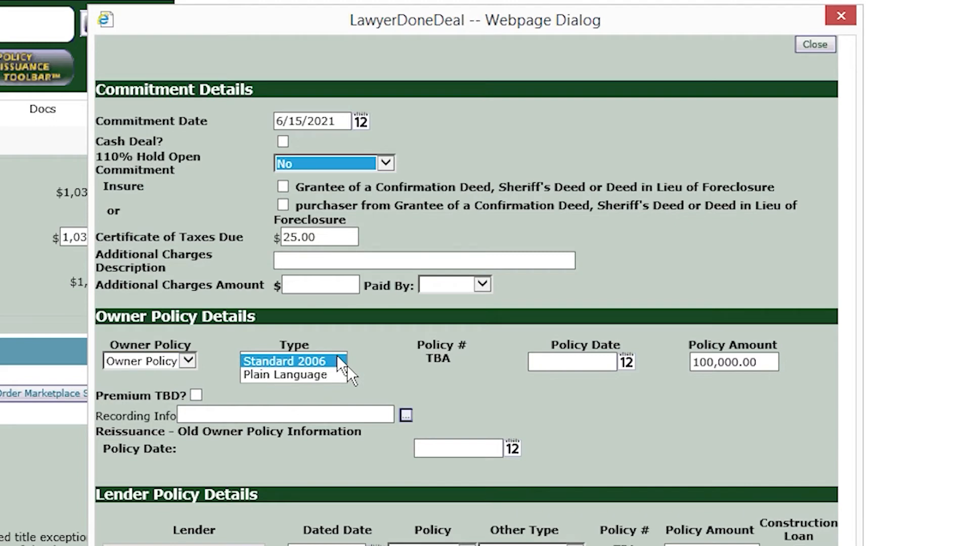
pyautogui.click(293, 361)
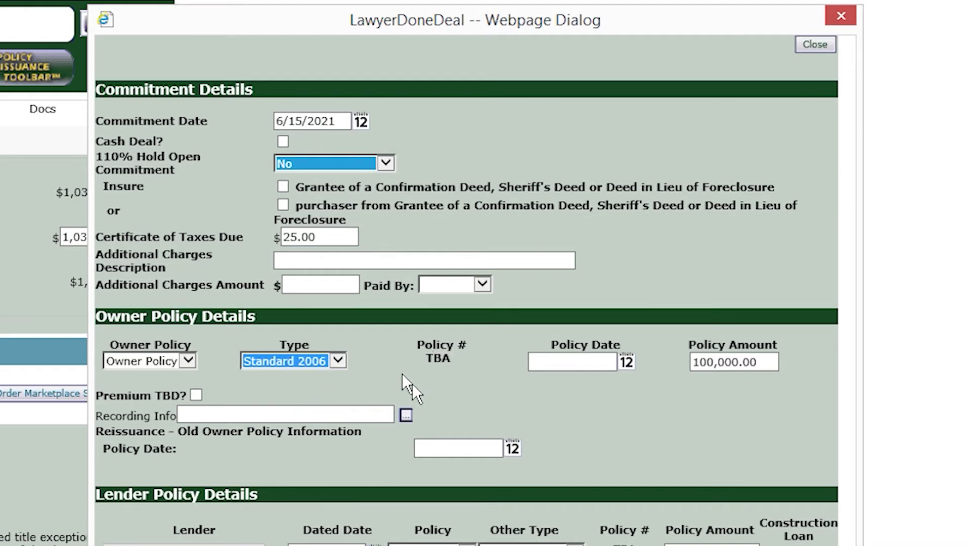
pyautogui.click(609, 361)
pyautogui.click(582, 358)
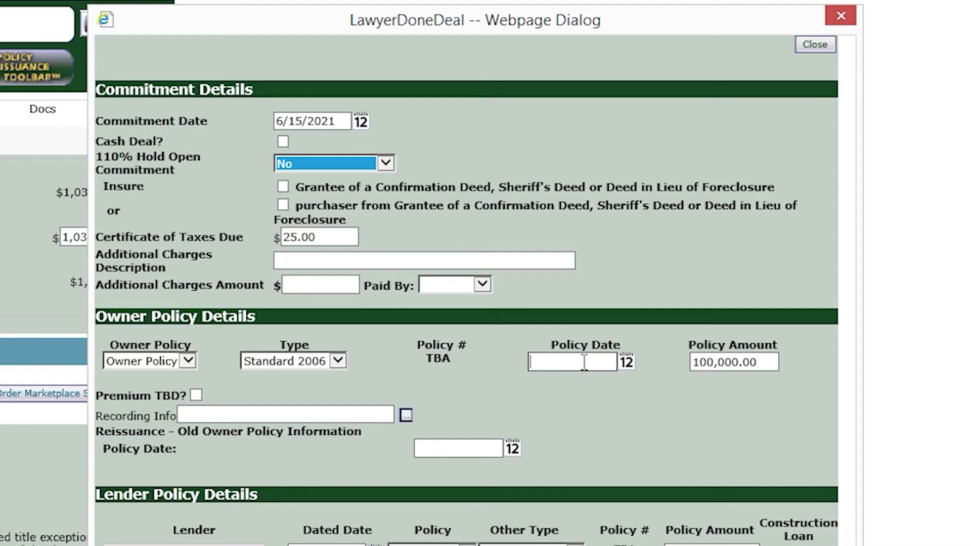
pyautogui.click(727, 361)
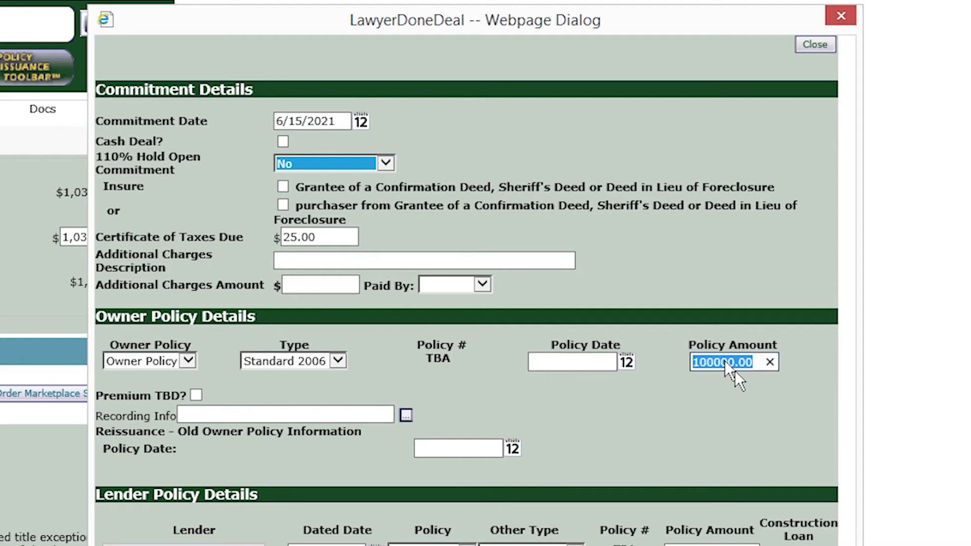
pyautogui.click(731, 385)
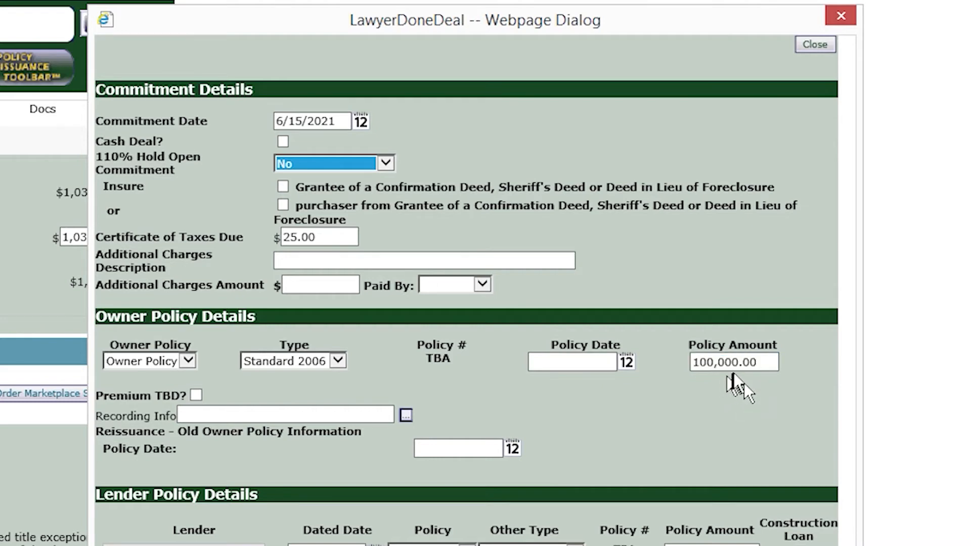
pyautogui.click(734, 368)
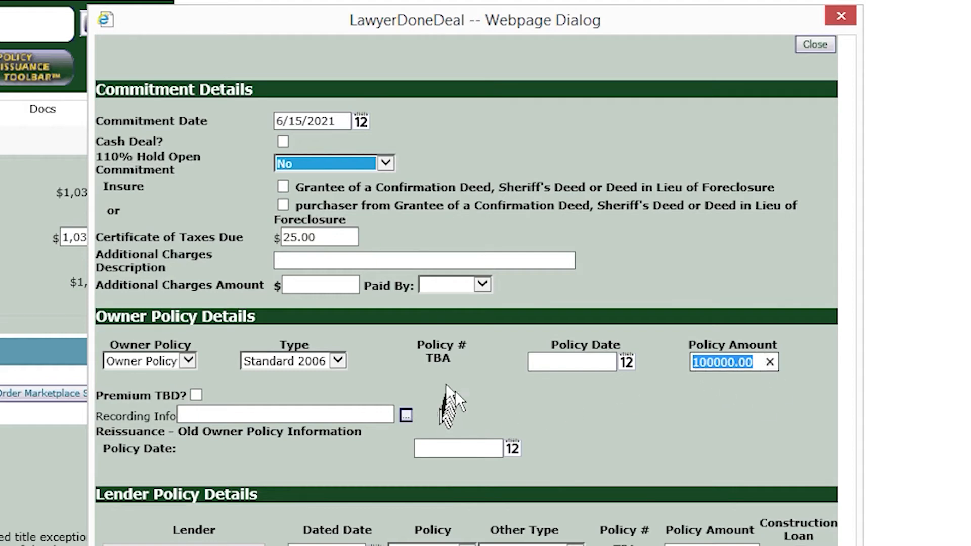
pyautogui.click(324, 389)
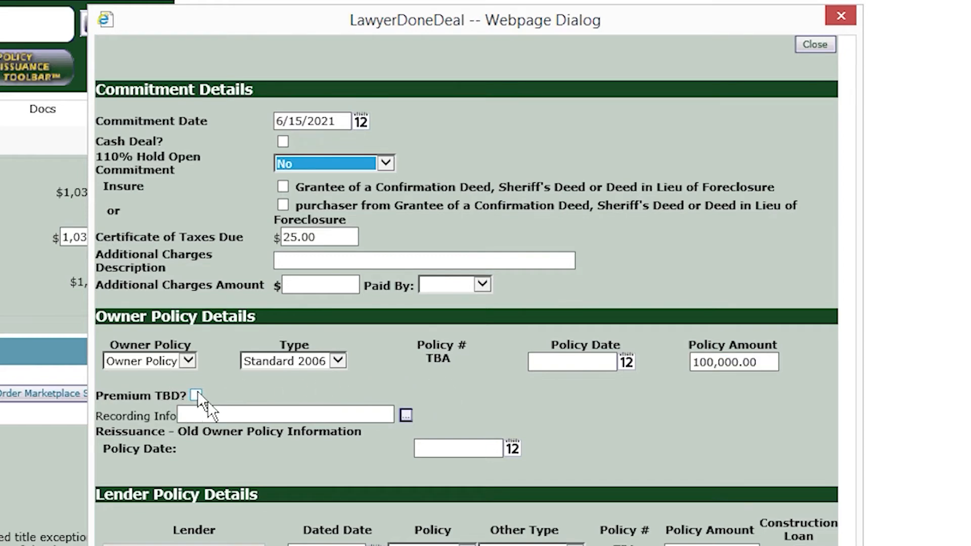
# - Check the predefined deed choices for the owner policy's recording info, dismiss them, and enter Warranty Deed instead
pyautogui.click(203, 415)
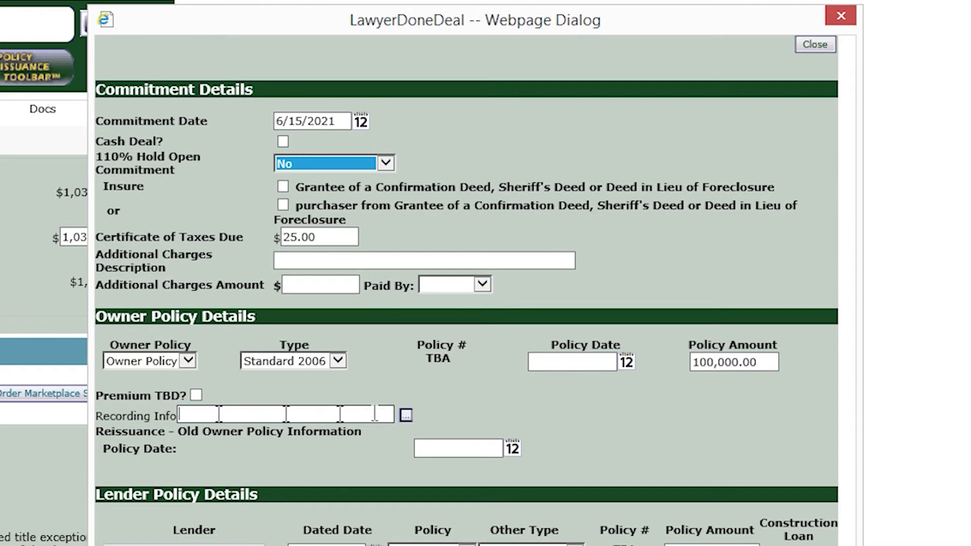
pyautogui.click(406, 416)
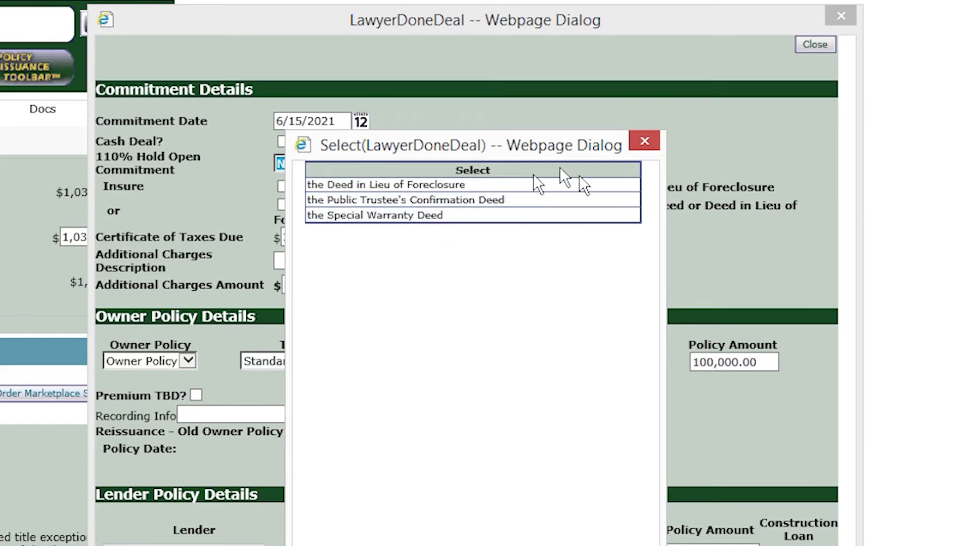
pyautogui.click(648, 133)
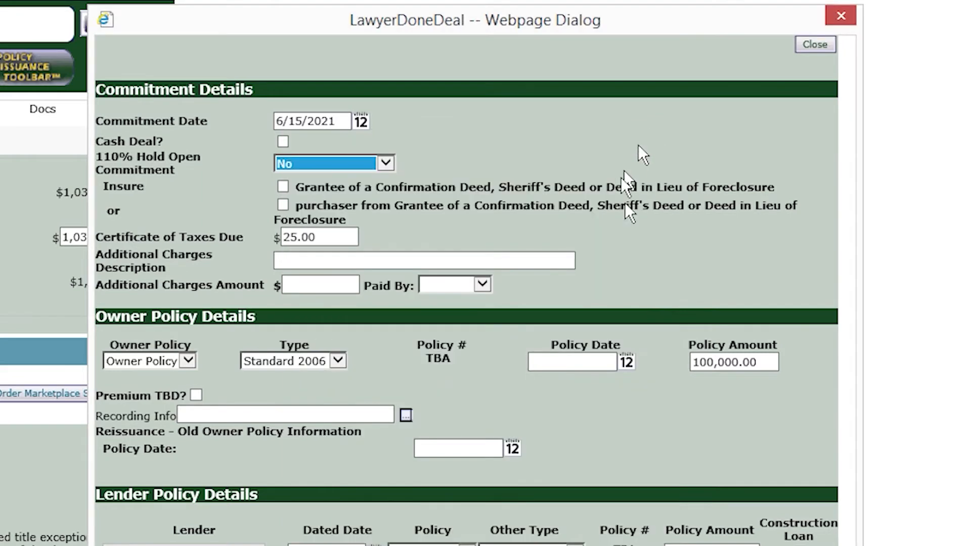
pyautogui.click(243, 413)
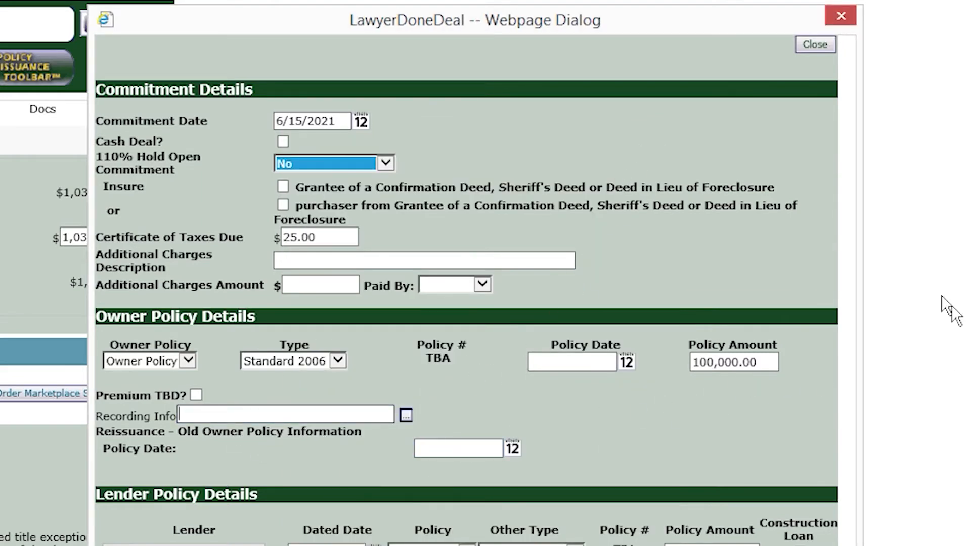
pyautogui.write('Warranty Deed')
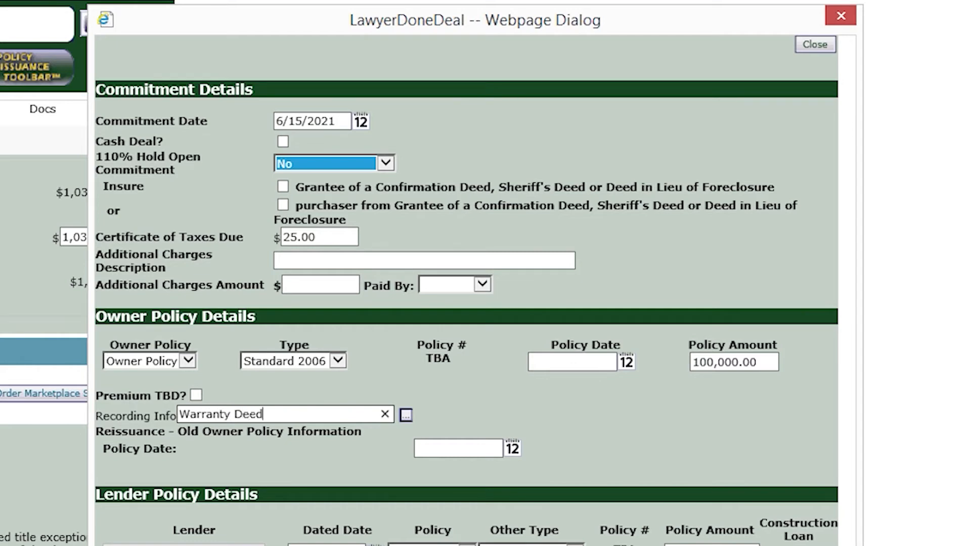
pyautogui.click(485, 447)
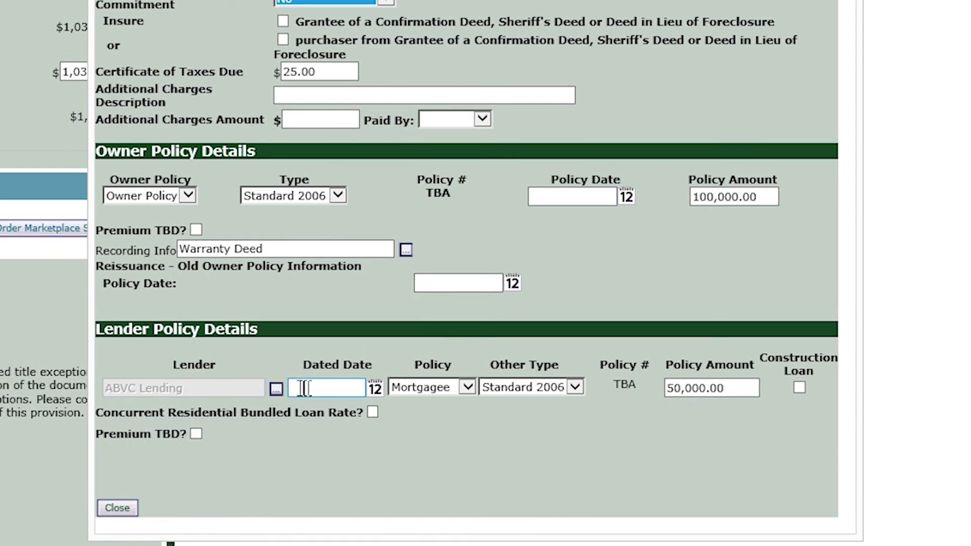
# - Select a Mortgagee policy of type Standard 2006 for ABVC Lending in the lender policy details
pyautogui.click(470, 387)
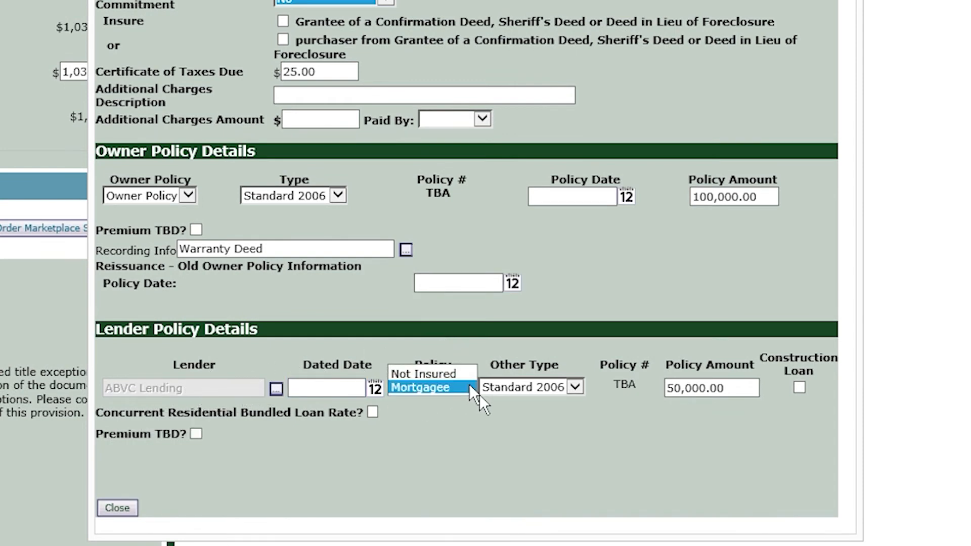
pyautogui.click(447, 387)
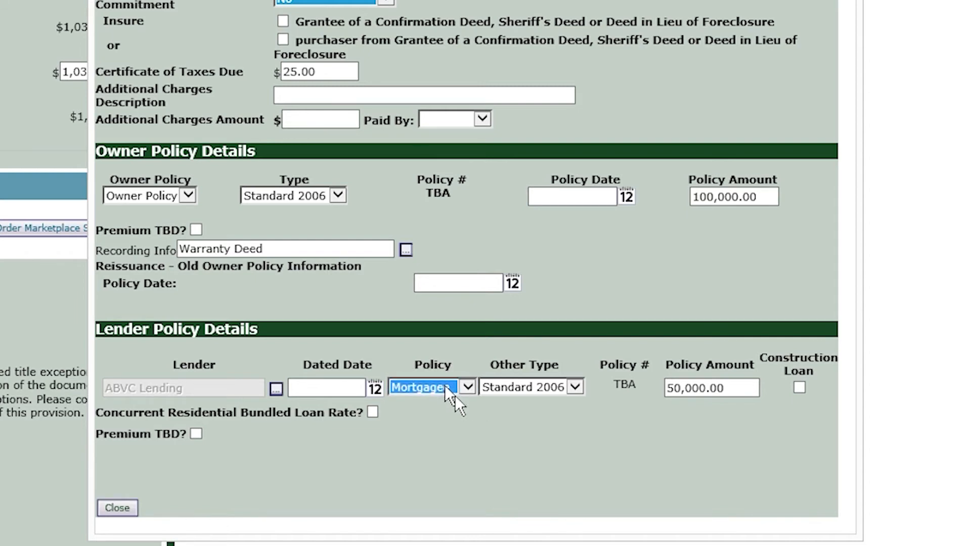
pyautogui.click(470, 389)
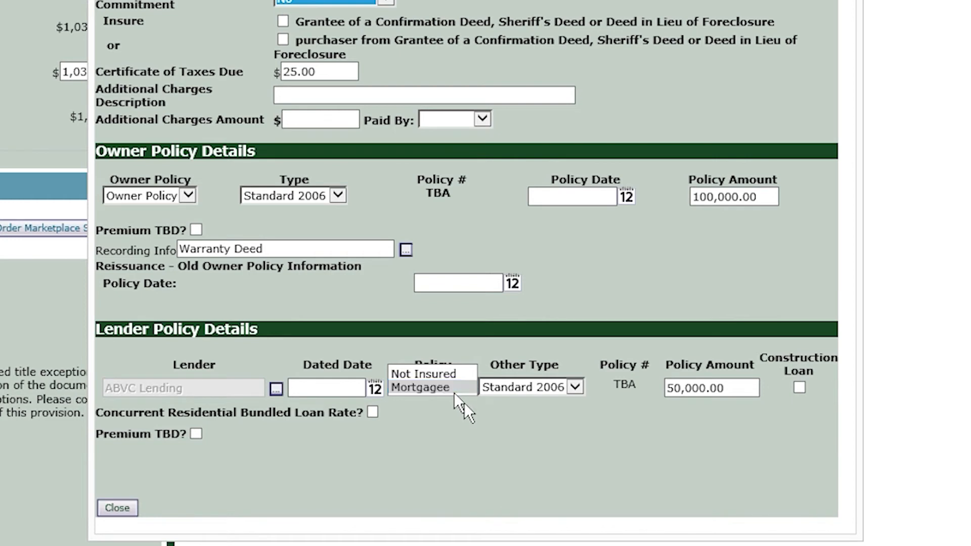
pyautogui.click(461, 402)
pyautogui.click(576, 387)
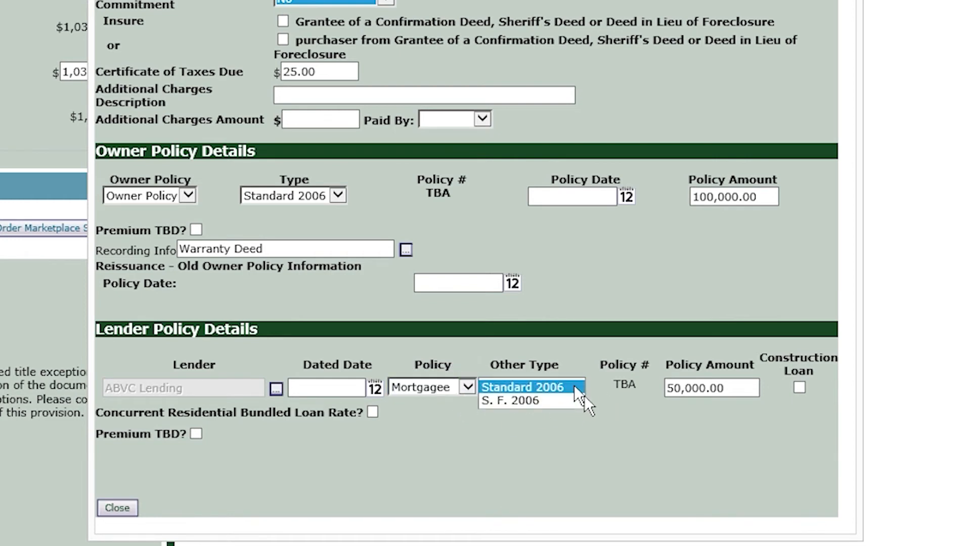
pyautogui.click(503, 416)
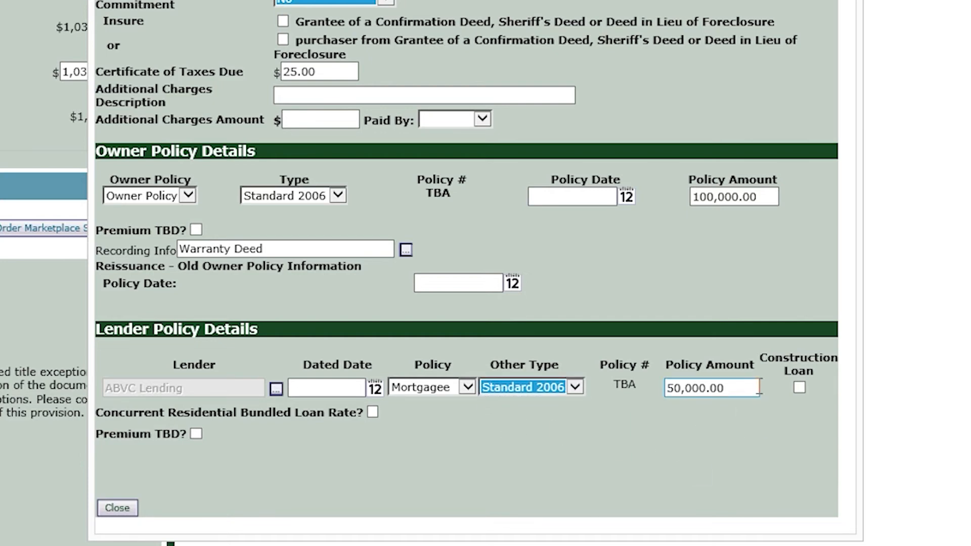
pyautogui.click(801, 388)
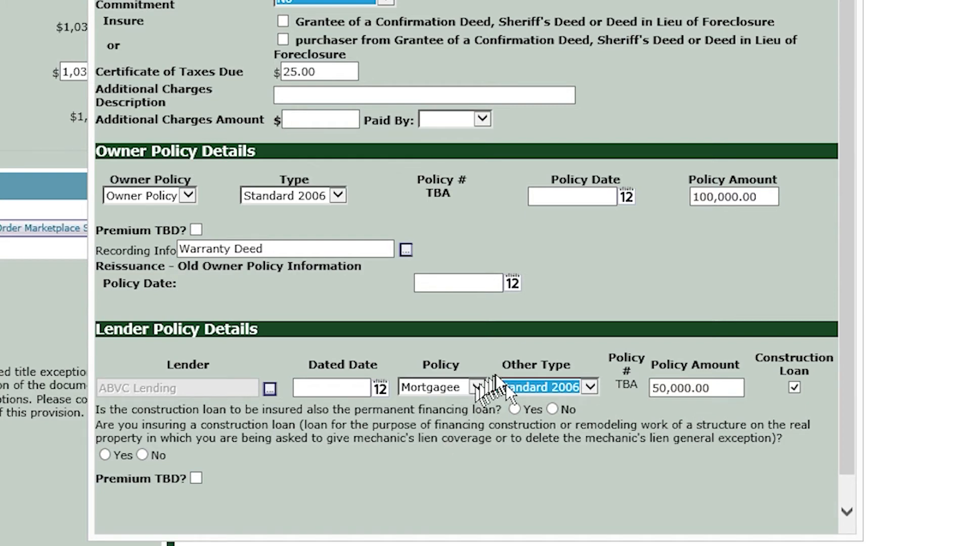
pyautogui.click(492, 397)
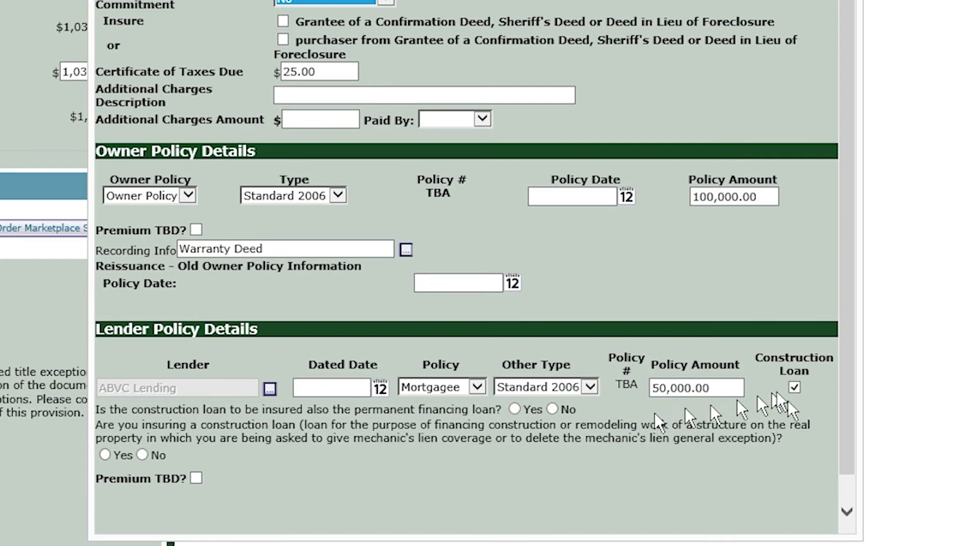
pyautogui.click(795, 388)
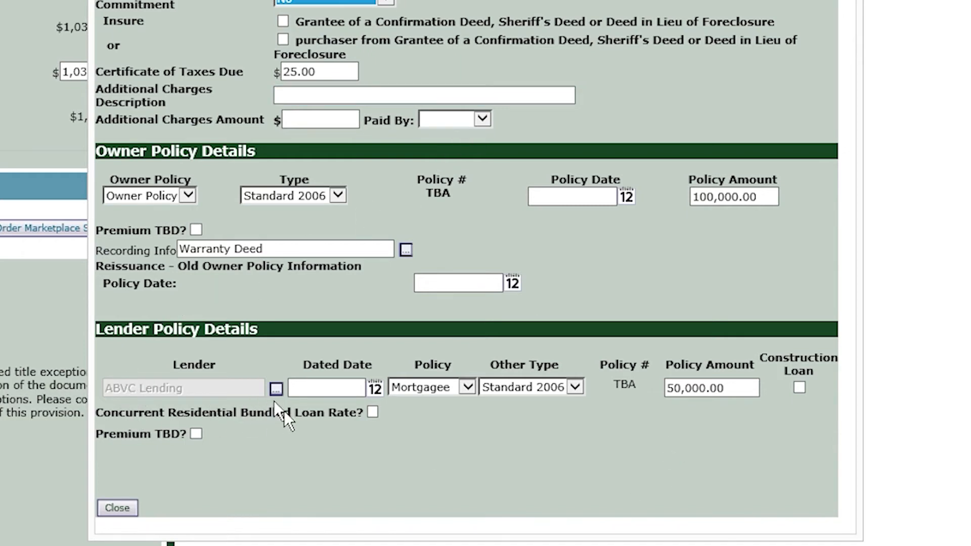
# - Apply the Concurrent Residential Bundled Loan Rate to ABVC Lending's policy and close the policy details
pyautogui.click(373, 414)
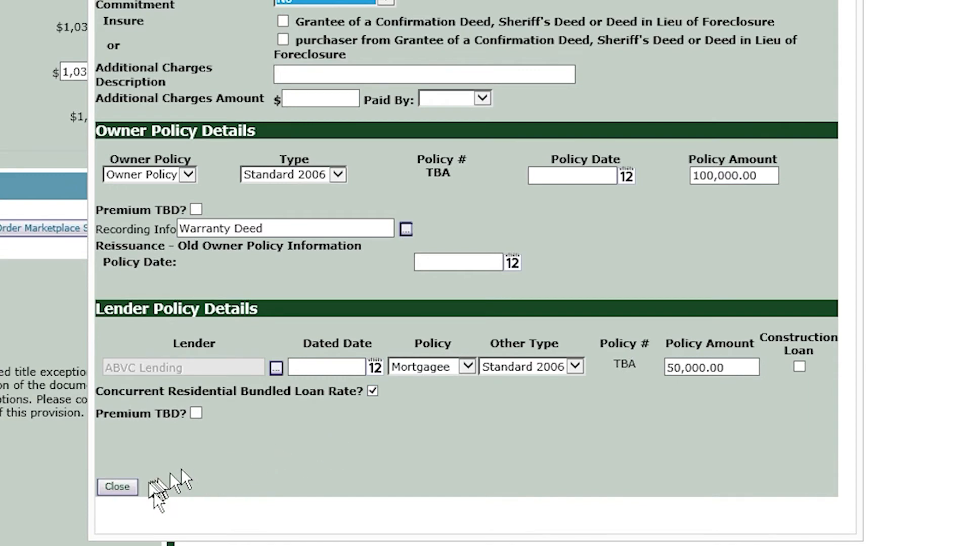
pyautogui.click(119, 486)
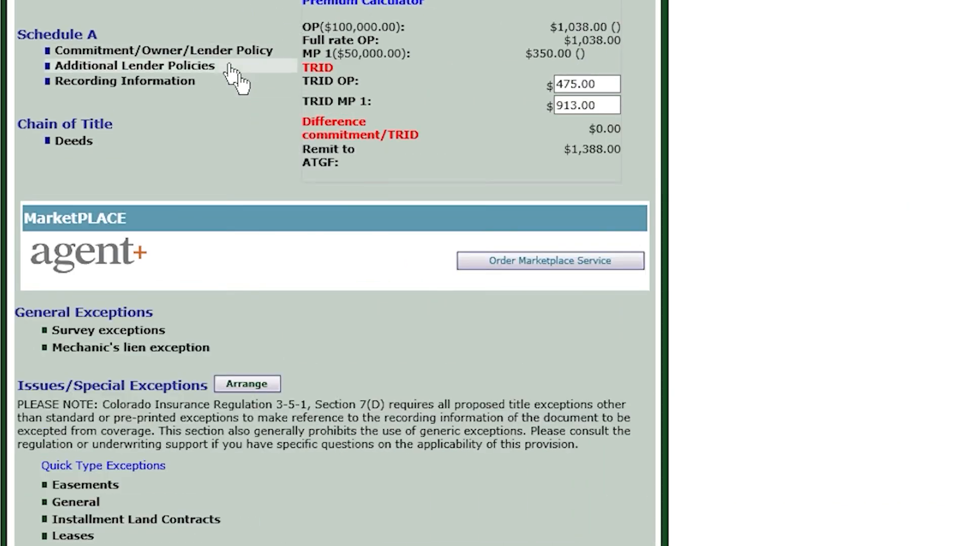
# - Open the additional lender policies under Schedule A and set the second lender's policy to Mortgagee
pyautogui.click(117, 70)
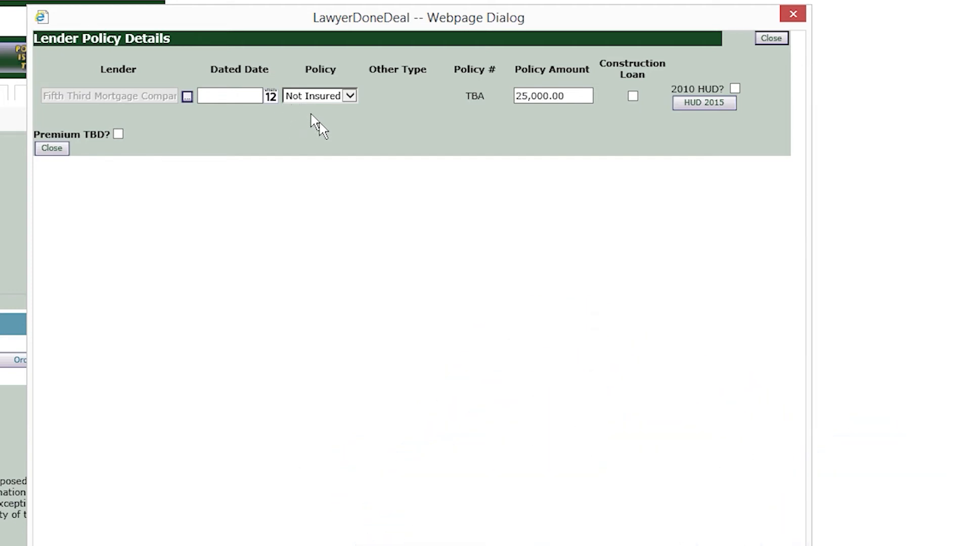
pyautogui.click(349, 97)
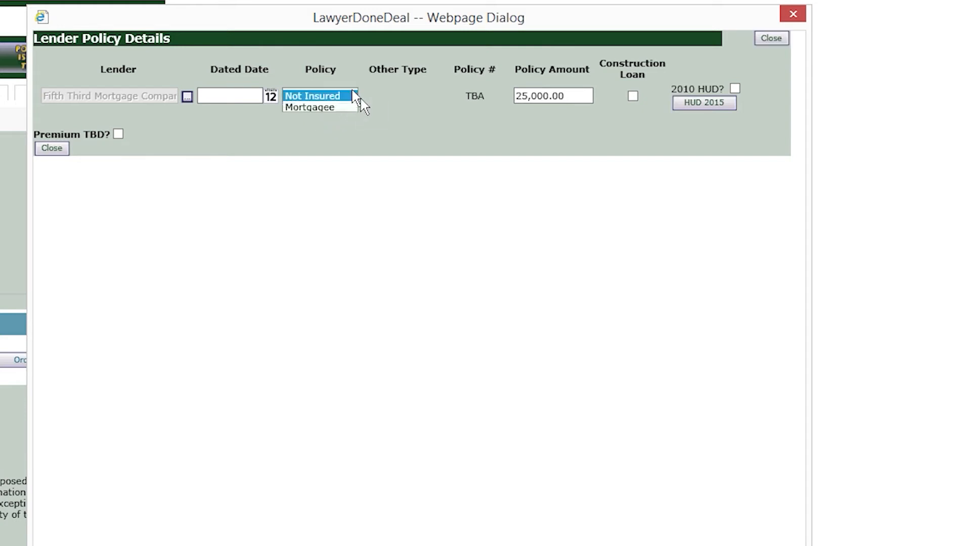
pyautogui.click(311, 108)
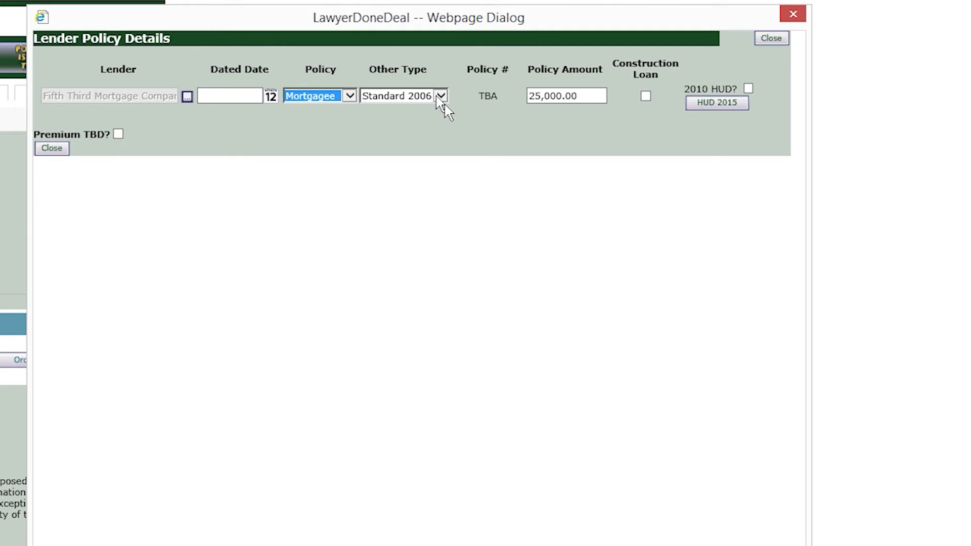
# - Enable the 2010 HUD for the second lender's policy and acknowledge the notice
pyautogui.click(748, 90)
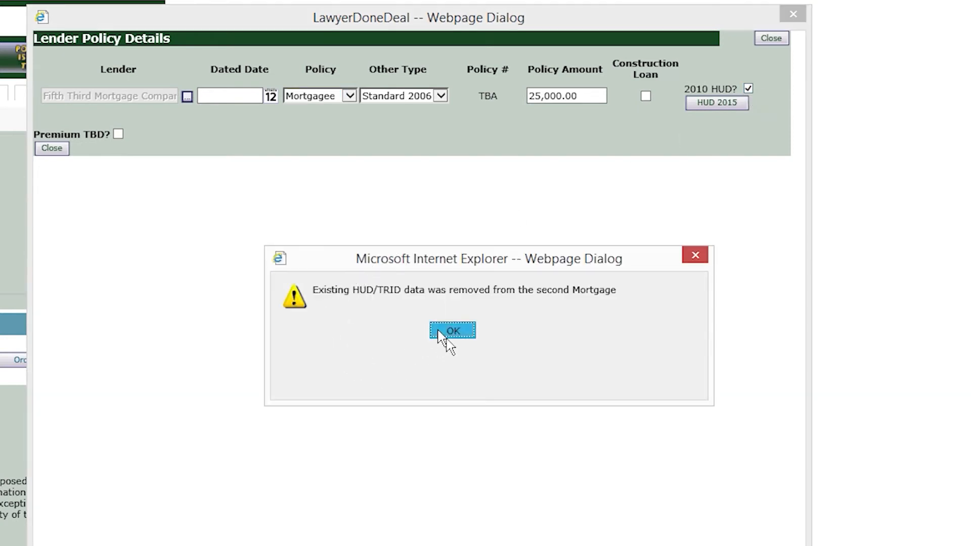
pyautogui.click(445, 332)
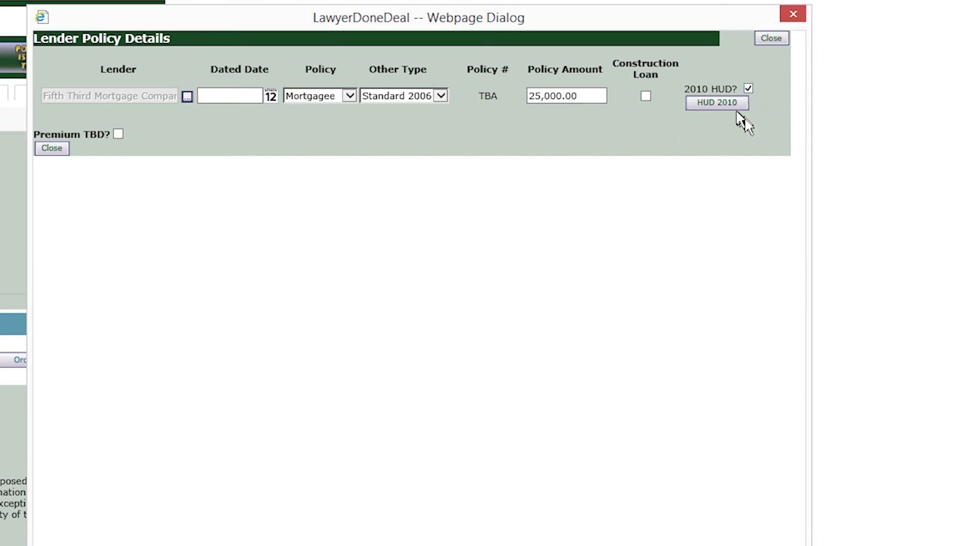
# - Open the second lender's HUD 2010 form, review its settlement statement sections, and close the form and the policy details
pyautogui.click(717, 103)
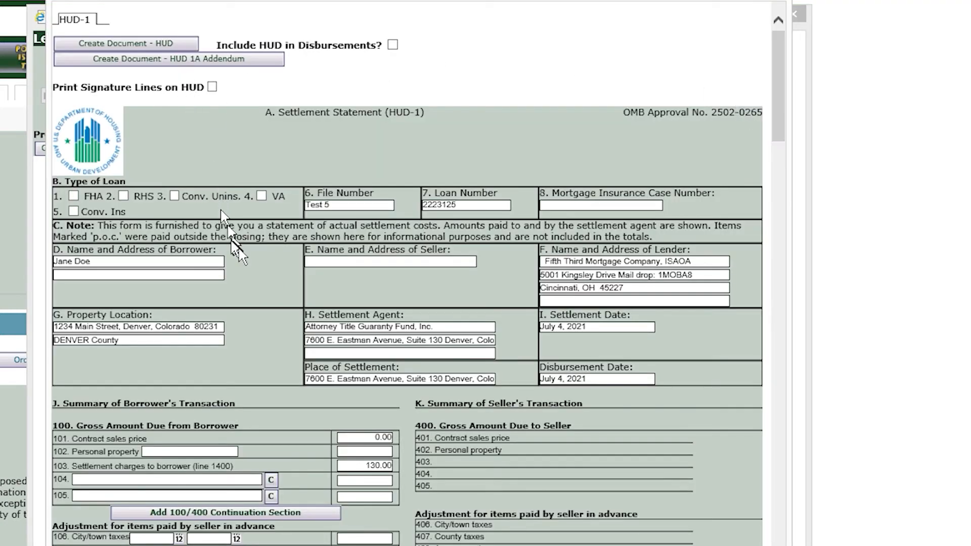
pyautogui.scroll(-3, 238, 250)
pyautogui.scroll(-3, 231, 242)
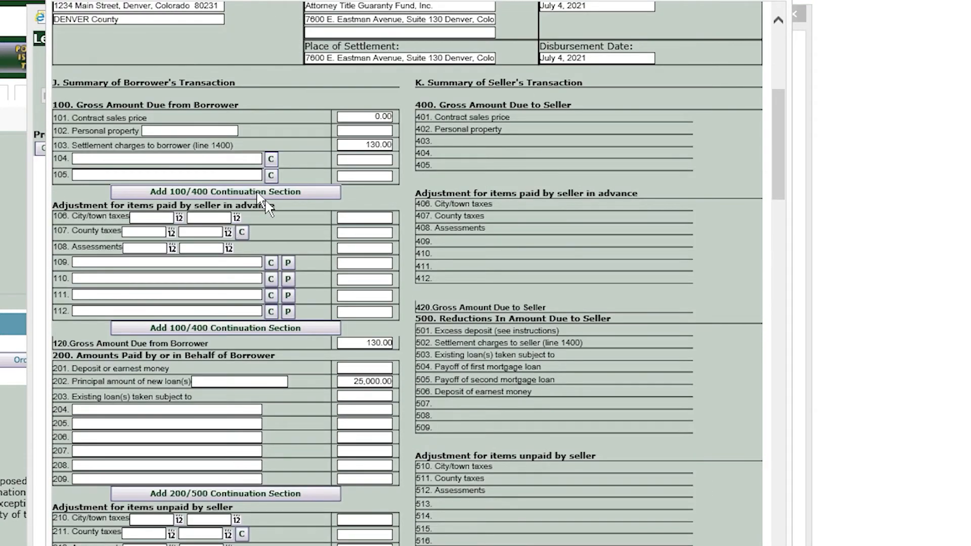
pyautogui.scroll(-4, 256, 200)
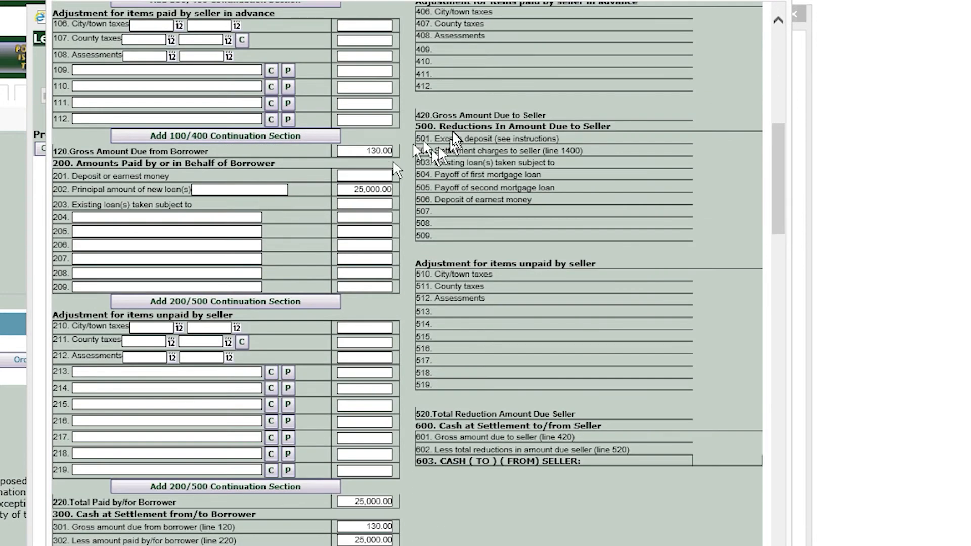
pyautogui.scroll(-7, 389, 207)
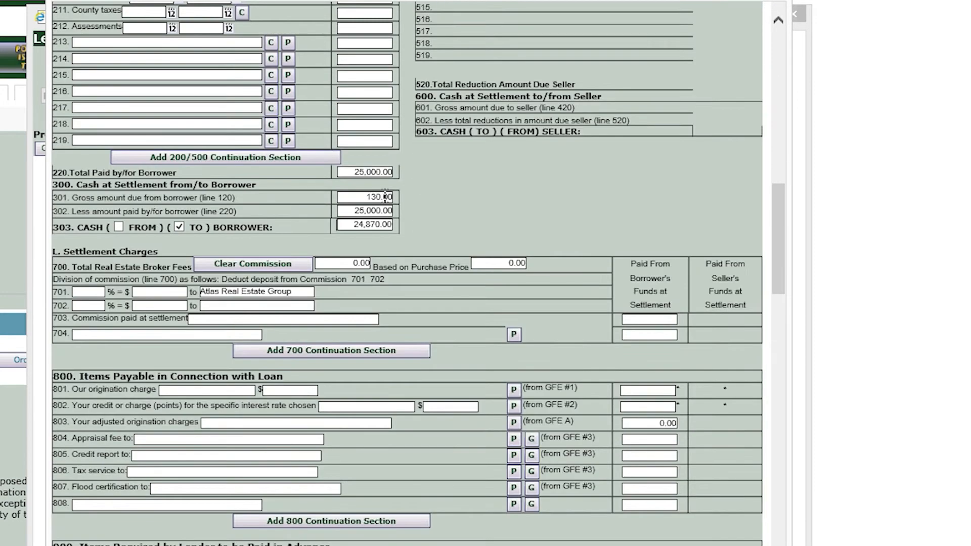
pyautogui.scroll(16, 362, 202)
pyautogui.scroll(1, 360, 202)
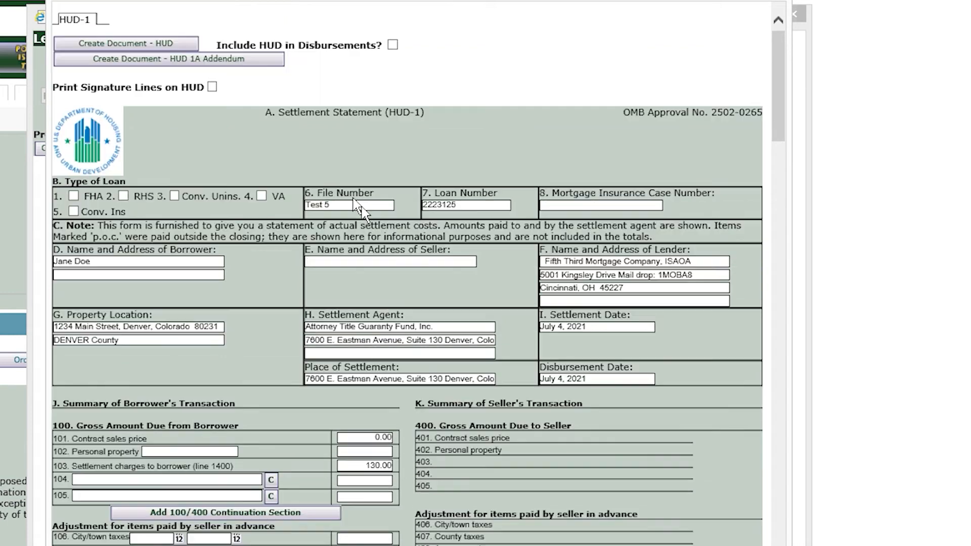
pyautogui.click(784, 2)
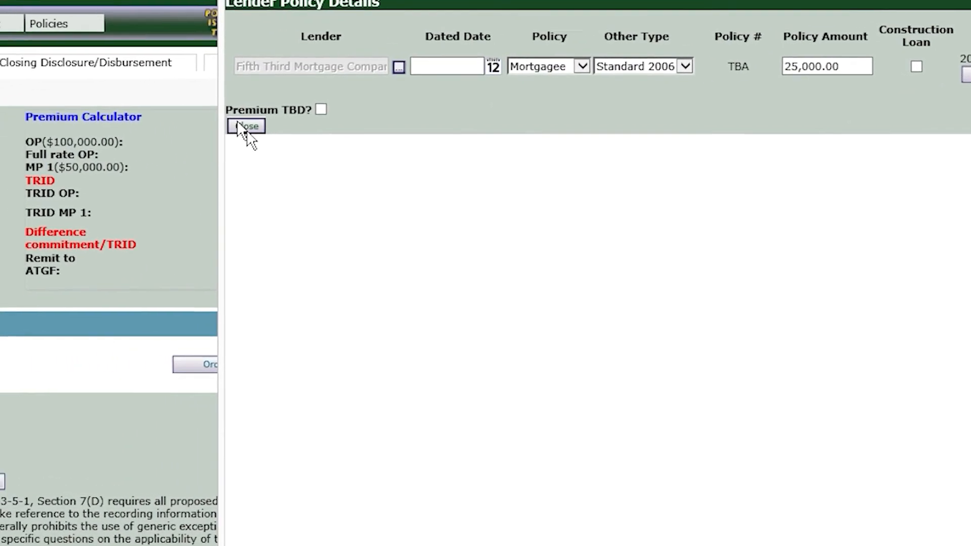
pyautogui.click(246, 126)
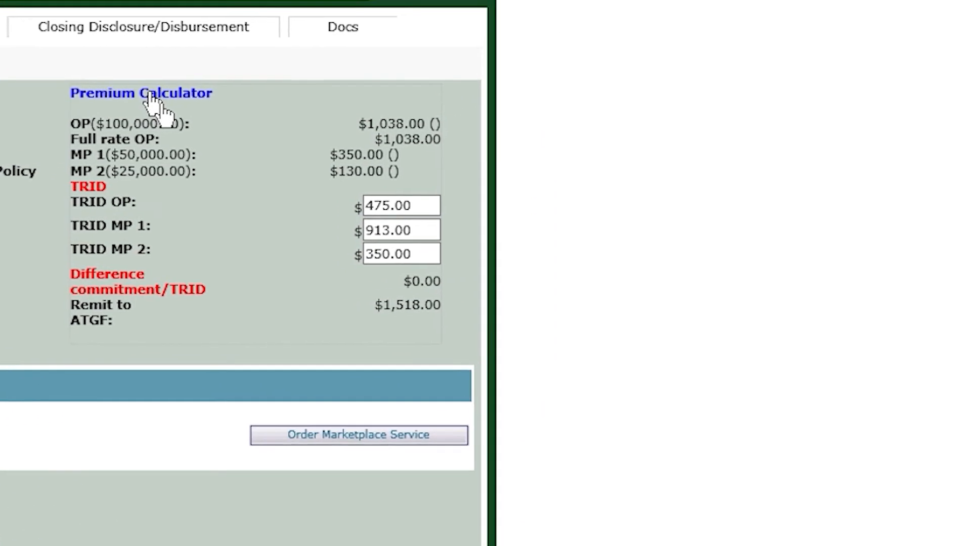
# - Open the Premium Calculator and examine the Member/Agent and ATGF premium split percentages
pyautogui.click(434, 74)
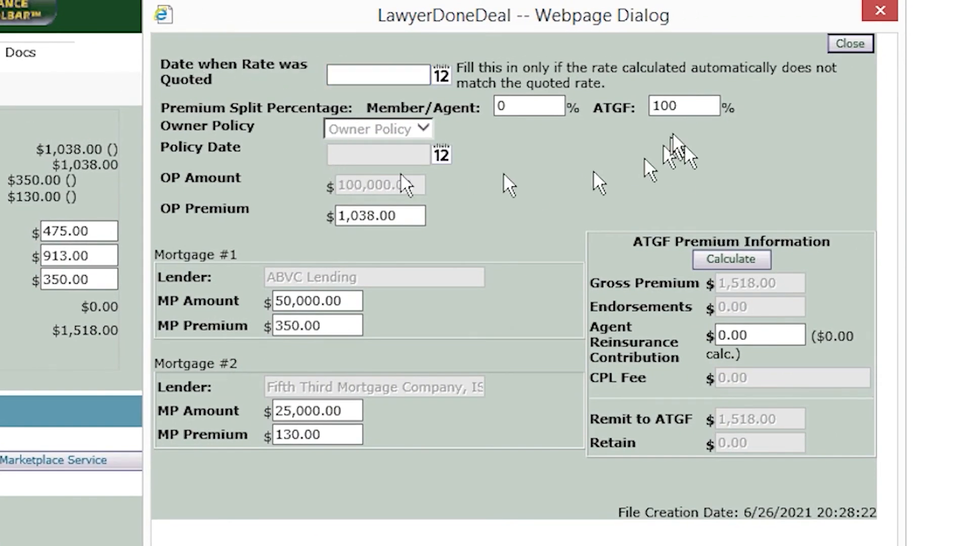
pyautogui.click(510, 108)
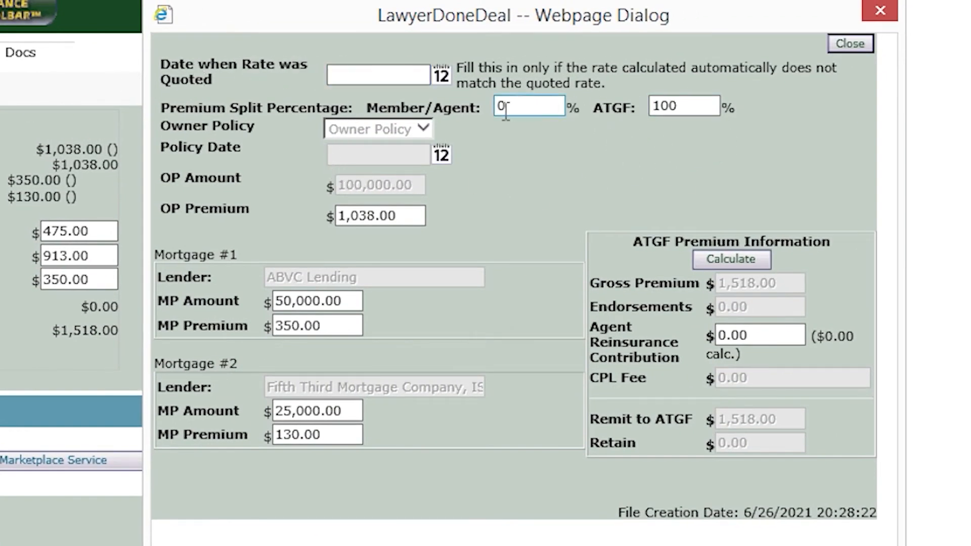
pyautogui.moveTo(516, 107); pyautogui.dragTo(481, 113)
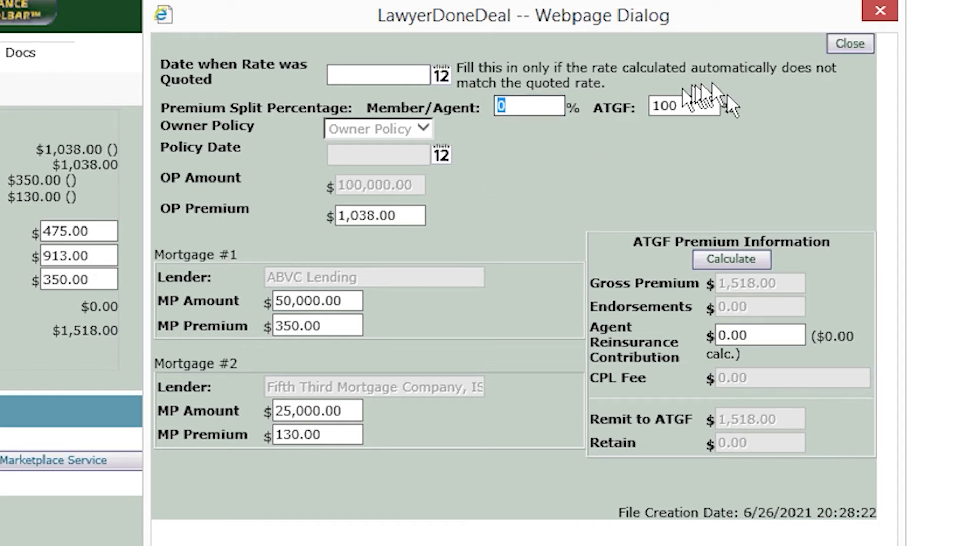
pyautogui.moveTo(703, 108); pyautogui.dragTo(635, 120)
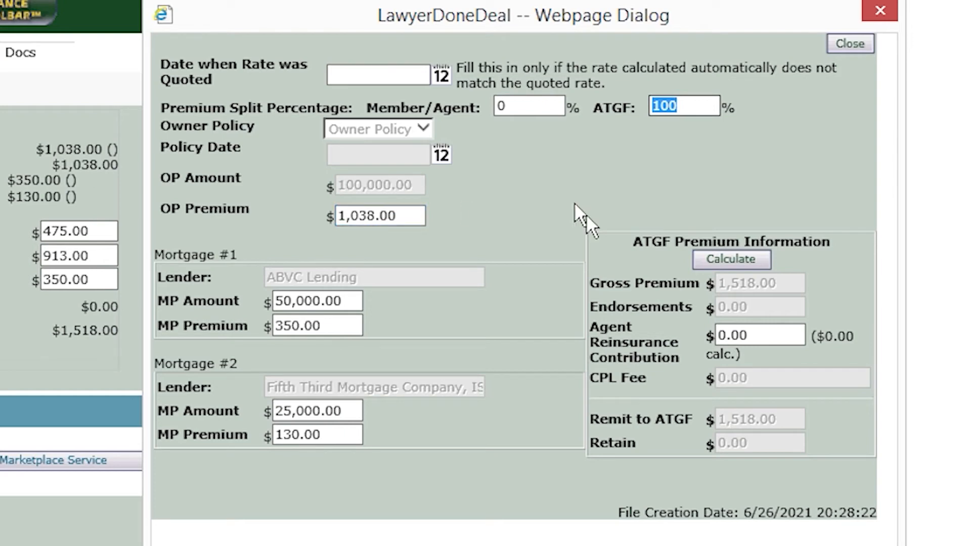
# - Check the owner policy premium, both mortgage policy premiums and the agent reinsurance contribution, and close the Premium Calculator
pyautogui.click(402, 215)
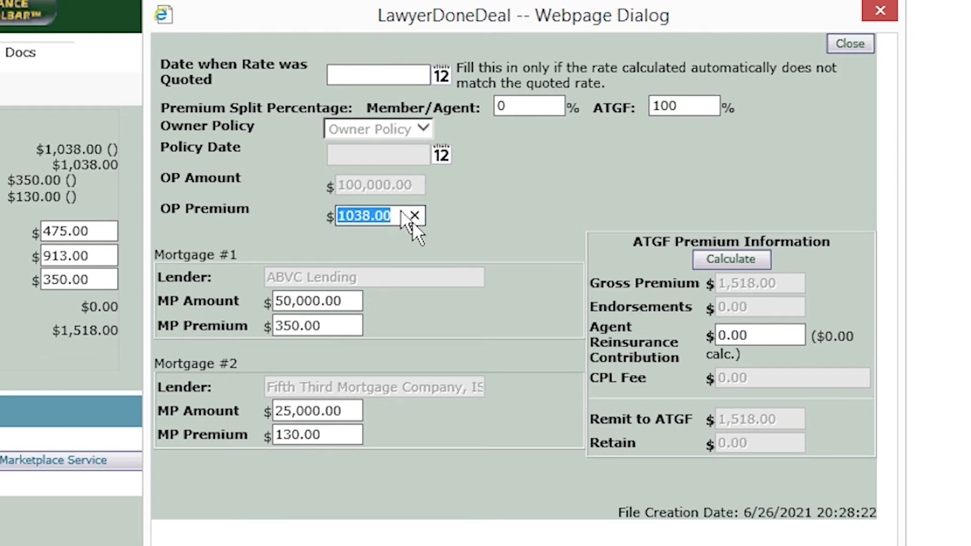
pyautogui.click(333, 326)
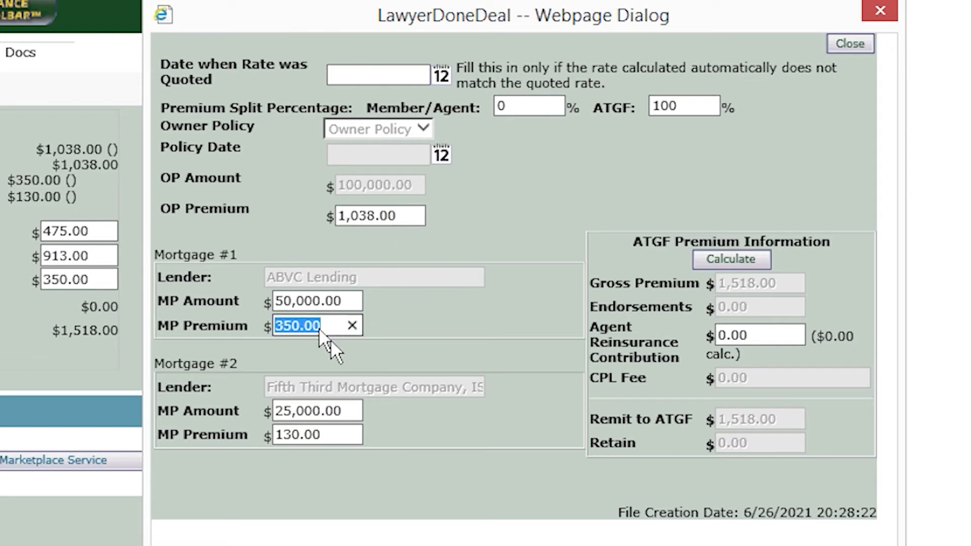
pyautogui.click(328, 436)
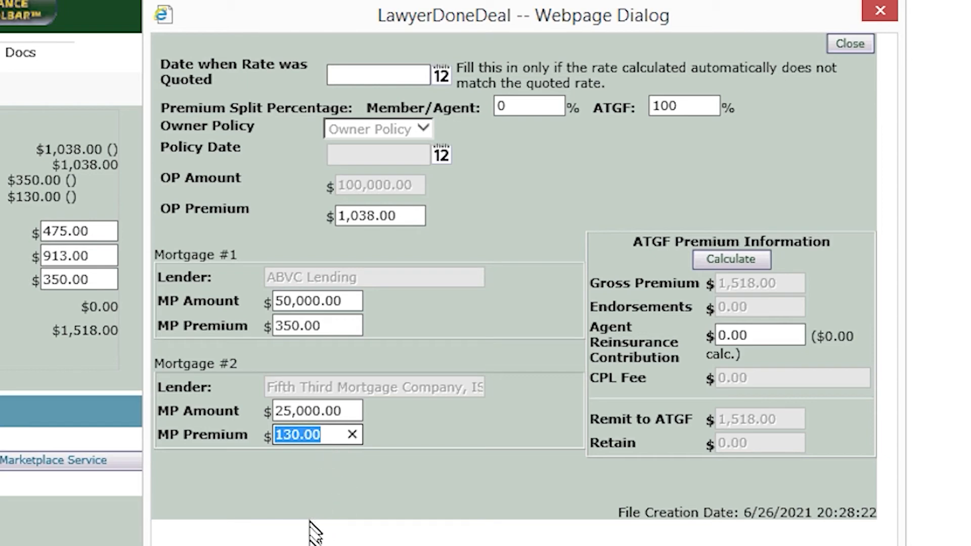
pyautogui.click(448, 453)
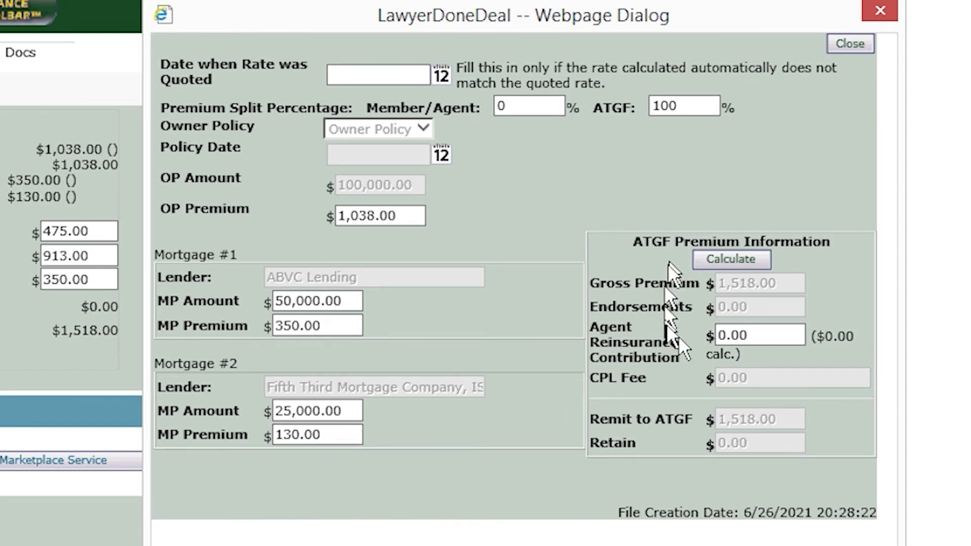
pyautogui.click(757, 335)
pyautogui.doubleClick(758, 335)
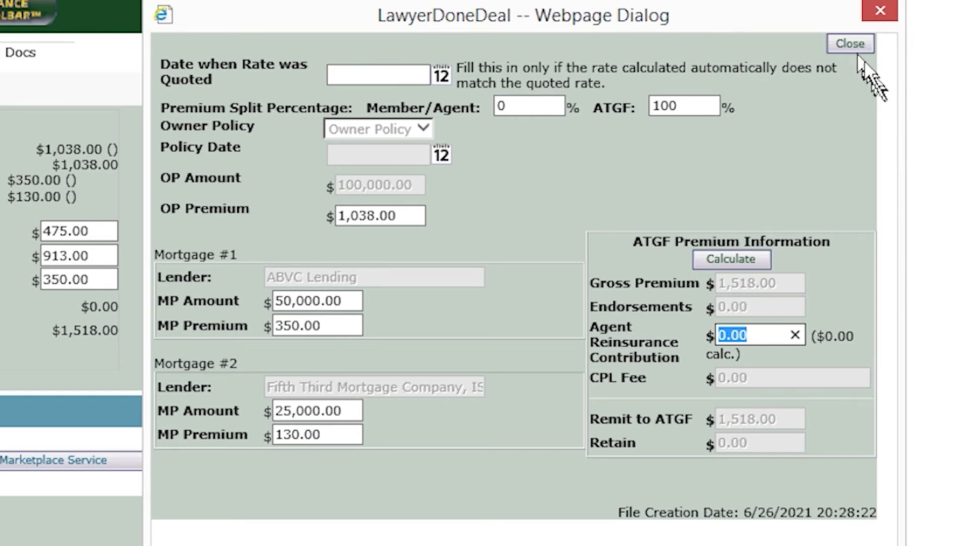
pyautogui.click(849, 45)
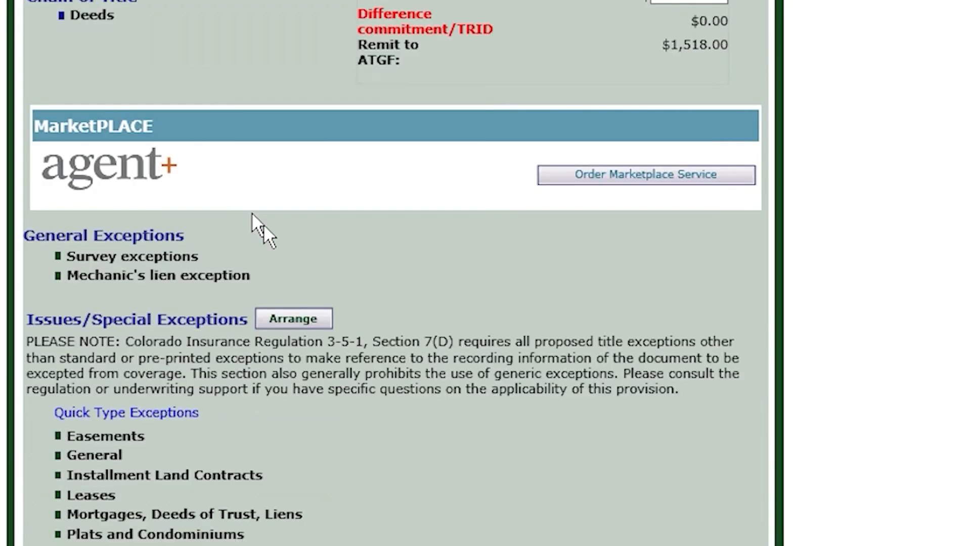
# - Look at the Quick Type Exceptions and the General exceptions list under Issues/Special Exceptions, closing each one
pyautogui.scroll(-2, 263, 224)
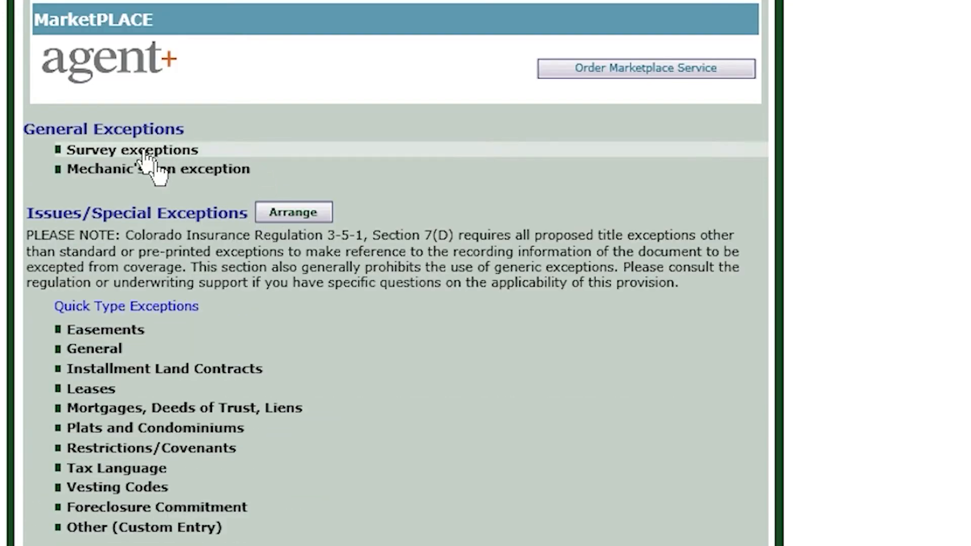
pyautogui.click(150, 307)
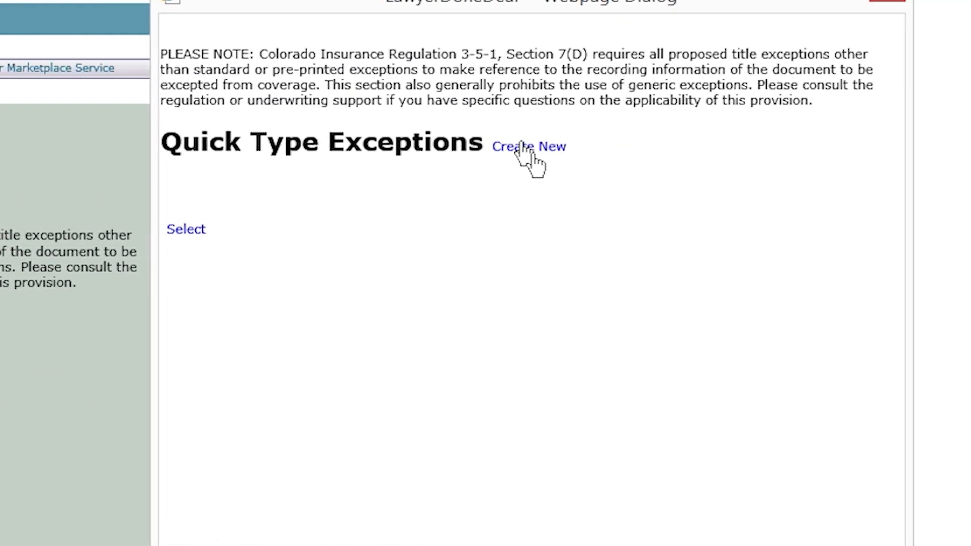
pyautogui.click(890, 4)
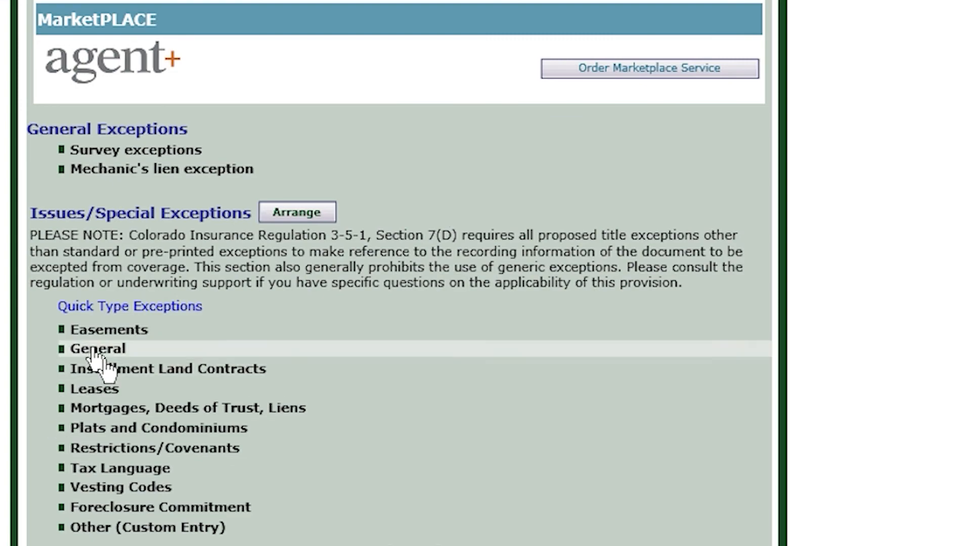
pyautogui.click(97, 353)
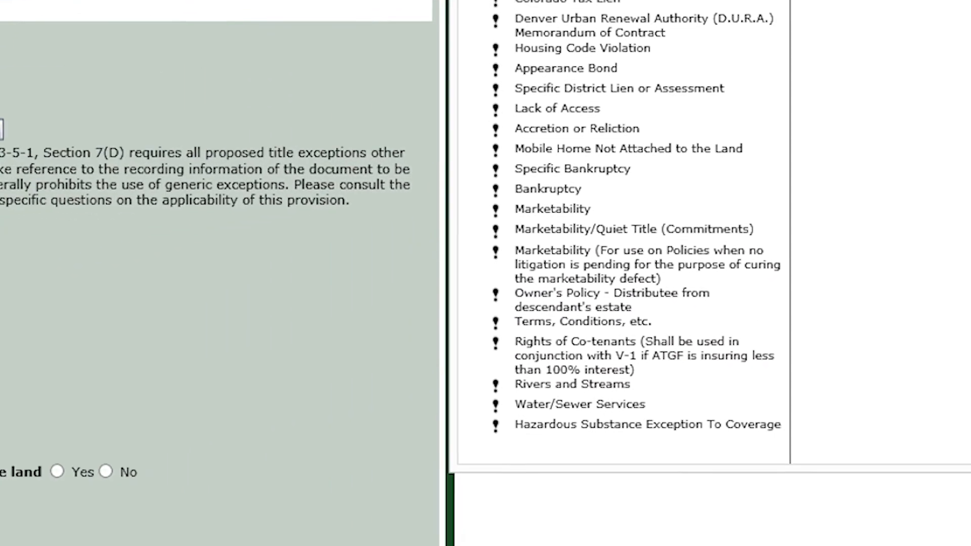
pyautogui.click(832, 4)
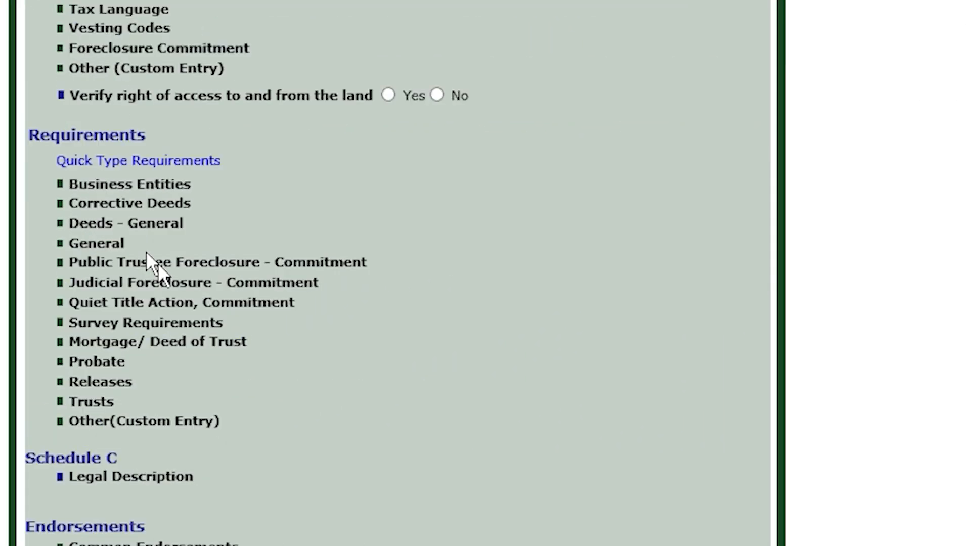
# - Look over the Requirements section, reopen the Quick Type Exceptions, and inspect the blank form for creating a new exception
pyautogui.scroll(10, 152, 255)
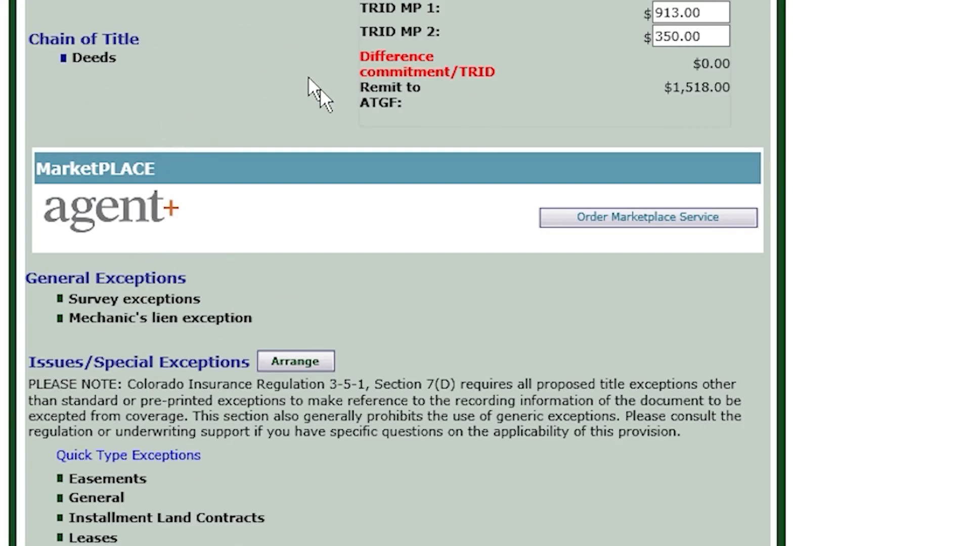
pyautogui.scroll(-10, 238, 403)
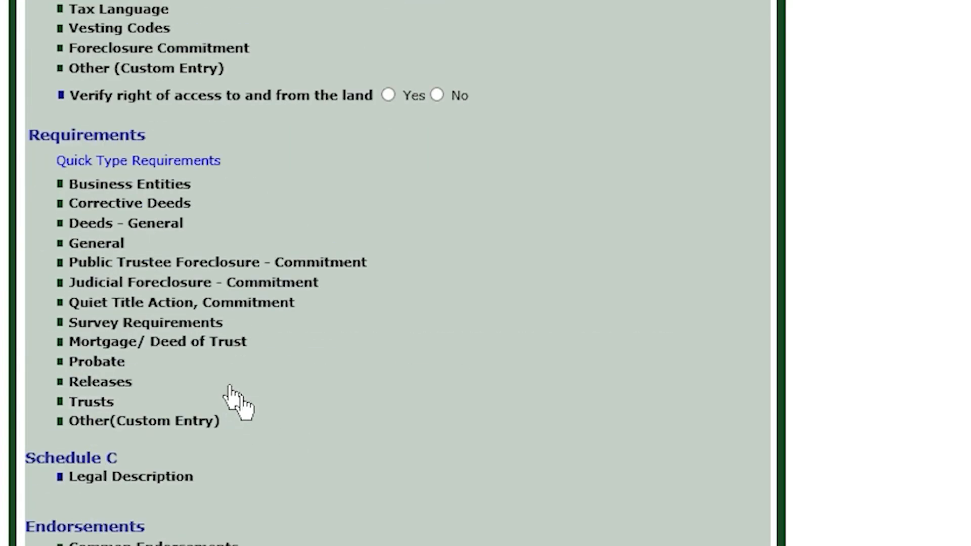
pyautogui.scroll(5, 223, 251)
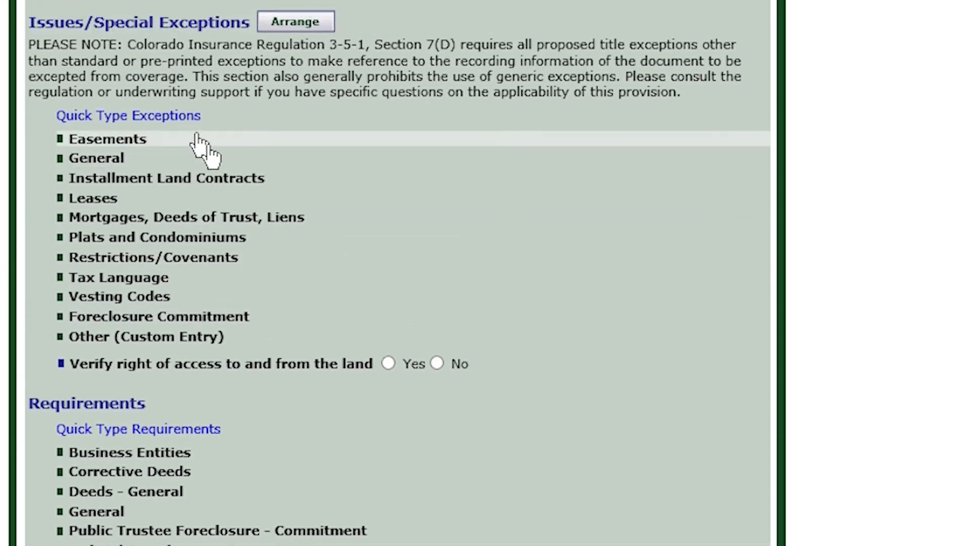
pyautogui.scroll(5, 192, 177)
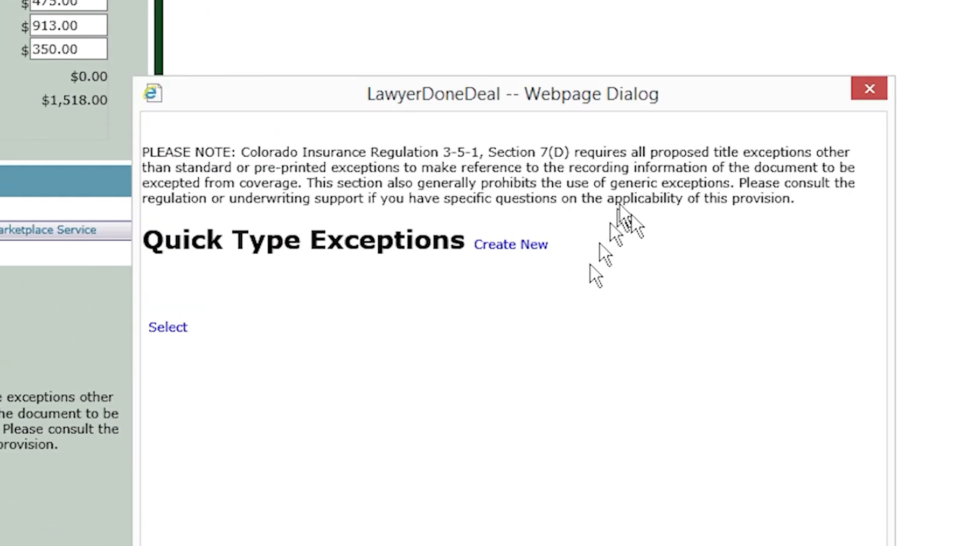
pyautogui.click(514, 247)
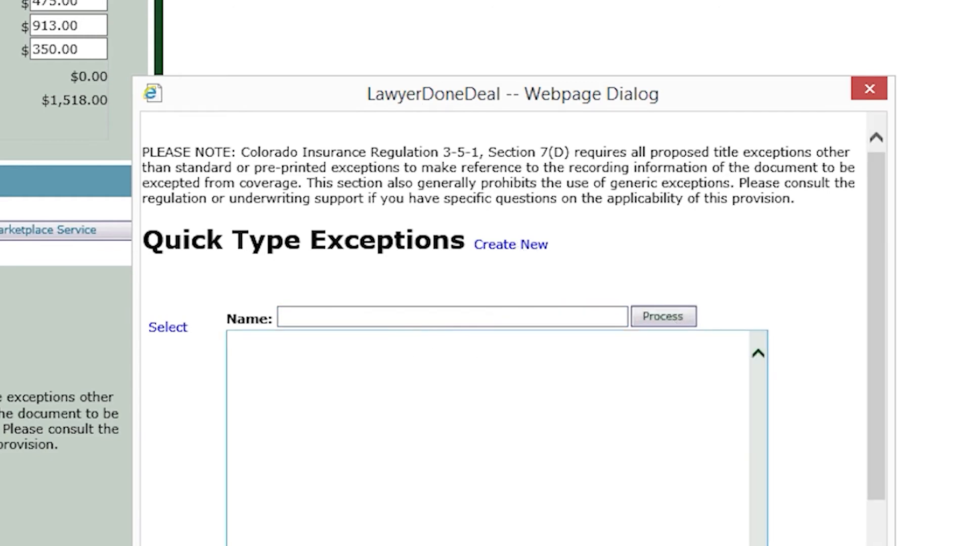
pyautogui.click(401, 353)
pyautogui.scroll(-3, 299, 373)
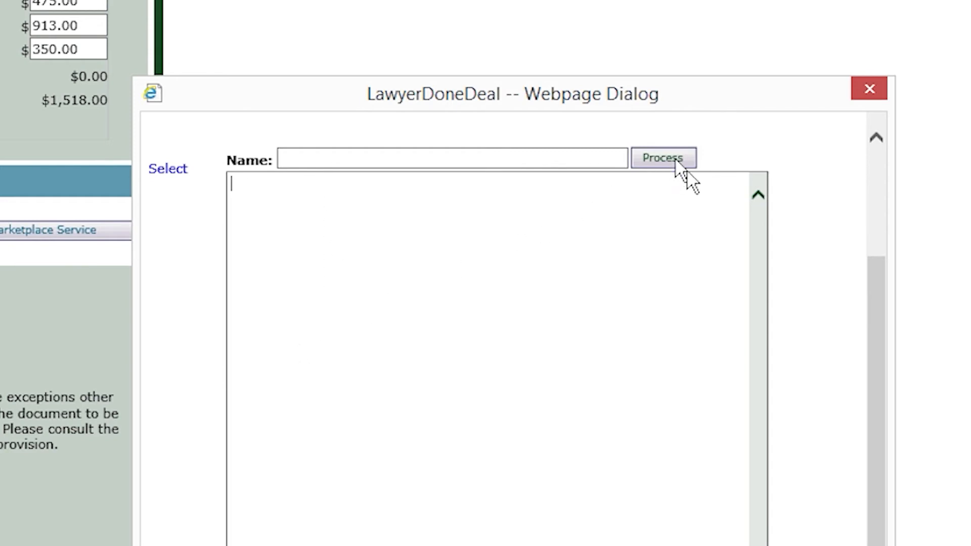
# - Add the saved quick type exceptions 00099-18 Buffalo Creek 4 and 00004-16 to the file and close the exceptions dialog
pyautogui.click(168, 169)
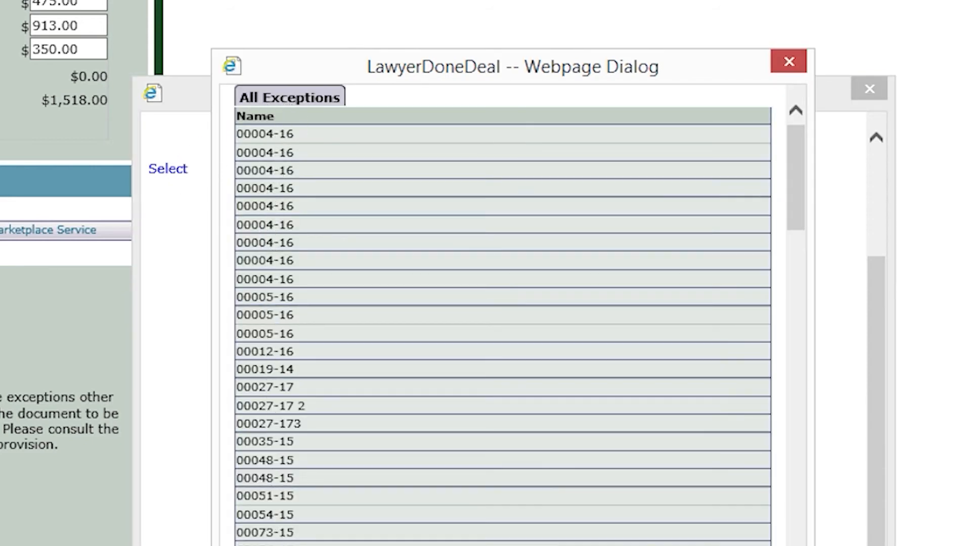
pyautogui.scroll(-4, 380, 405)
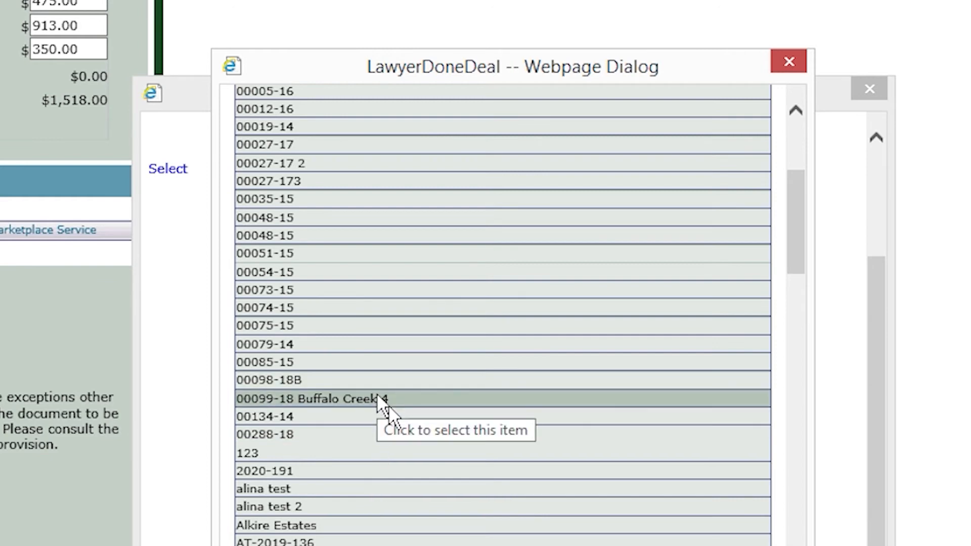
pyautogui.click(379, 399)
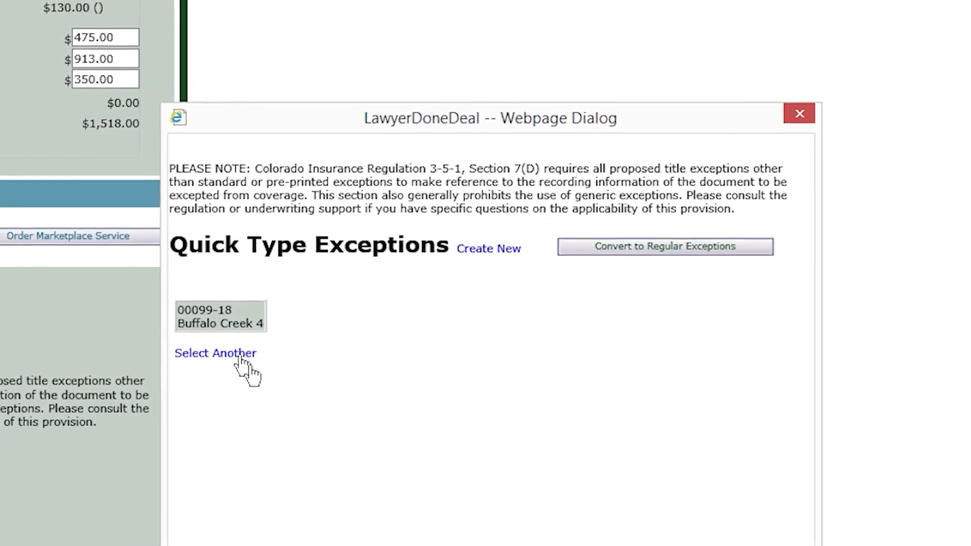
pyautogui.click(245, 357)
pyautogui.click(283, 207)
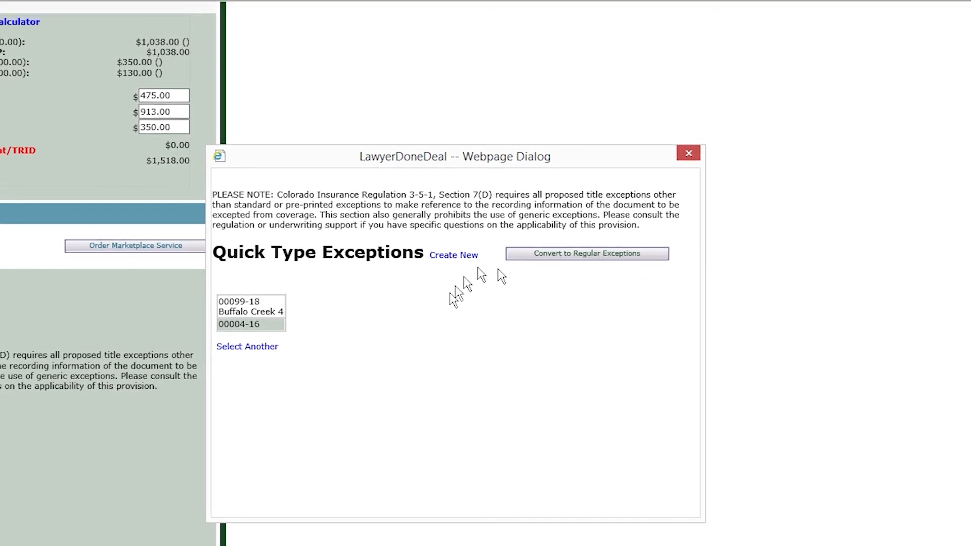
pyautogui.click(689, 153)
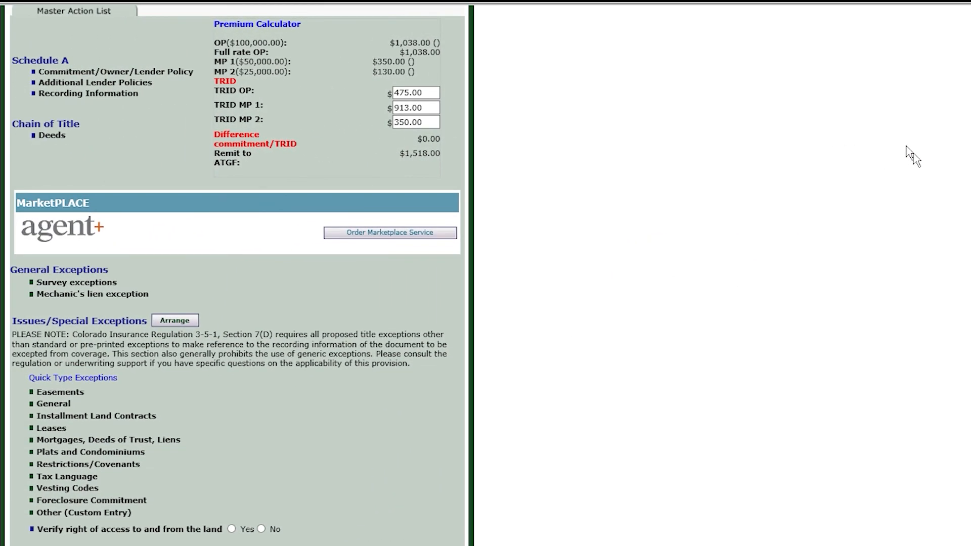
# - Review the exception texts in the quick type sets 00004-16 and 00099-18 Buffalo Creek 4, and close the exceptions dialog
pyautogui.click(86, 377)
pyautogui.scroll(-2, 718, 306)
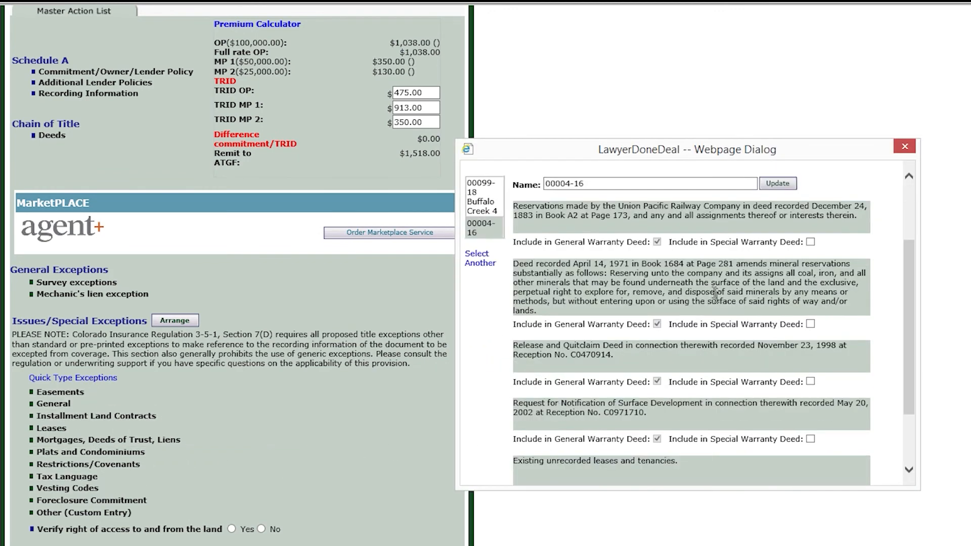
pyautogui.scroll(-2, 711, 289)
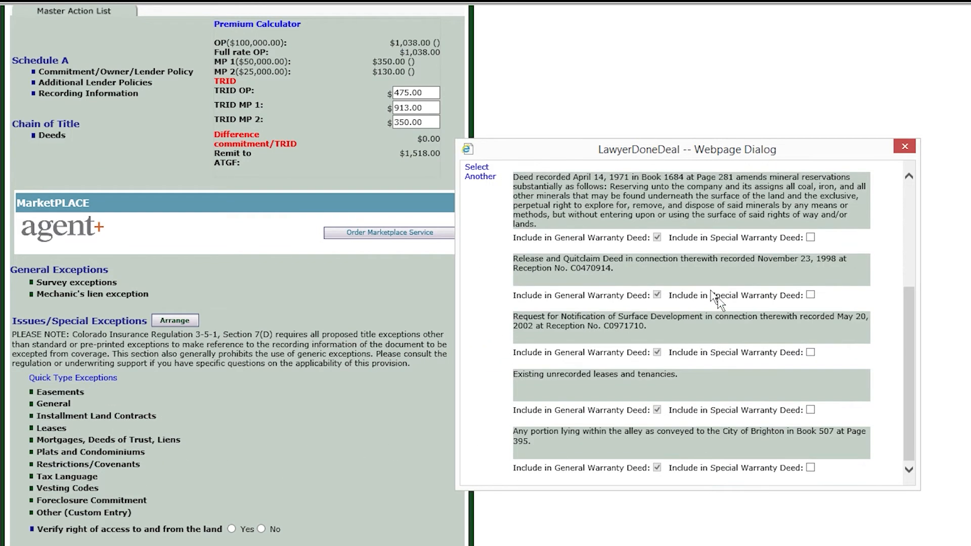
pyautogui.scroll(4, 703, 273)
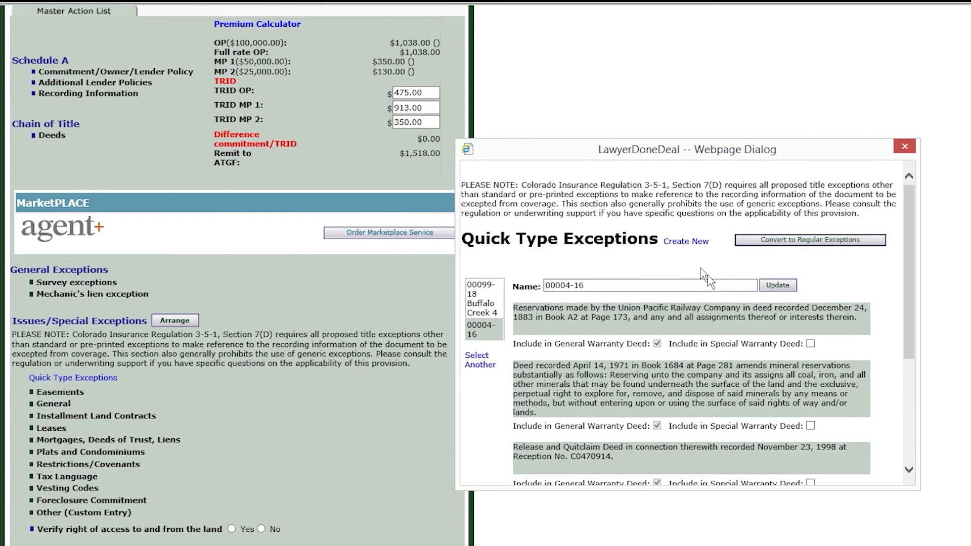
pyautogui.click(480, 307)
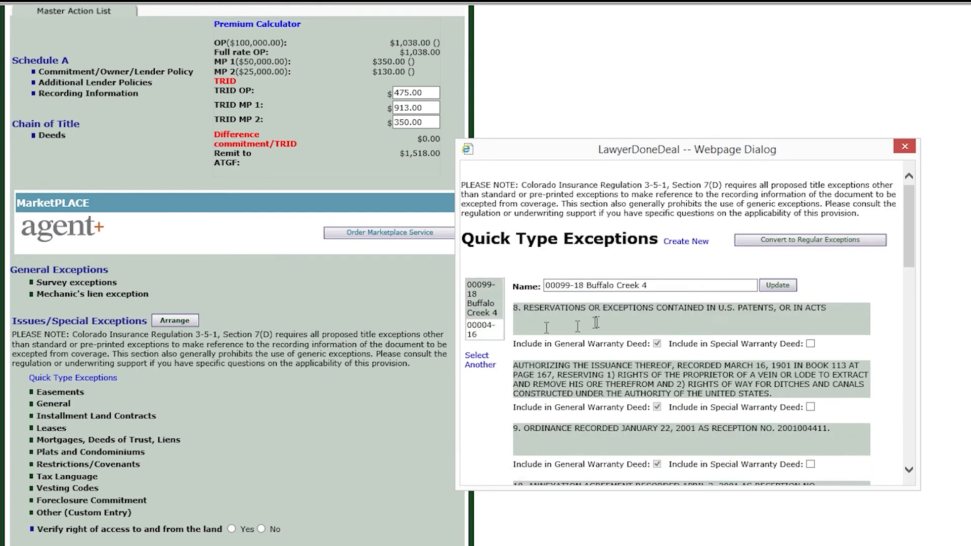
pyautogui.scroll(-10, 612, 314)
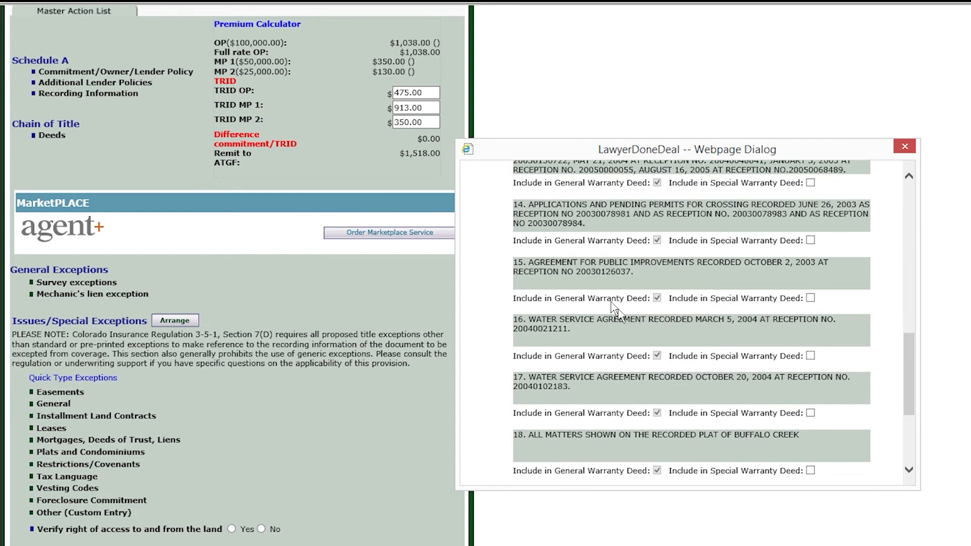
pyautogui.scroll(-3, 612, 302)
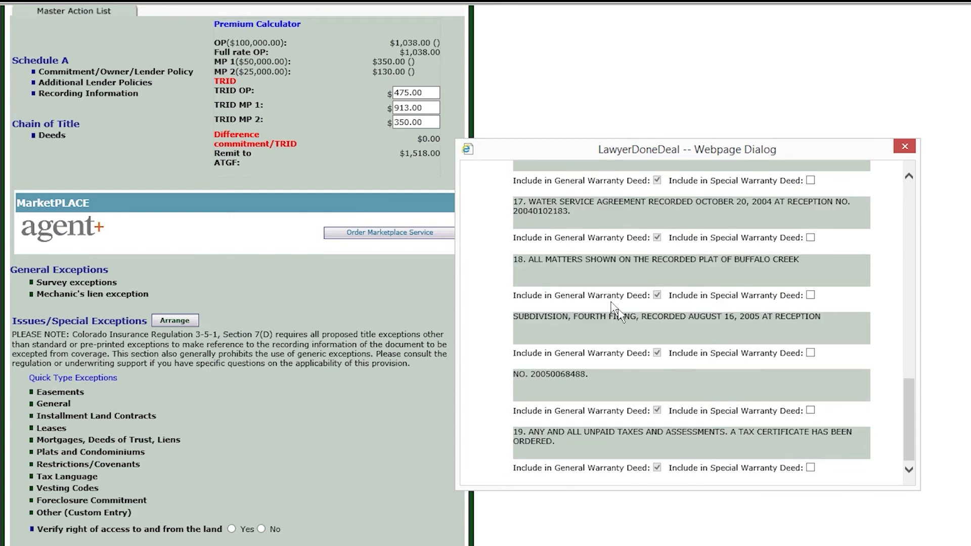
pyautogui.scroll(10, 615, 310)
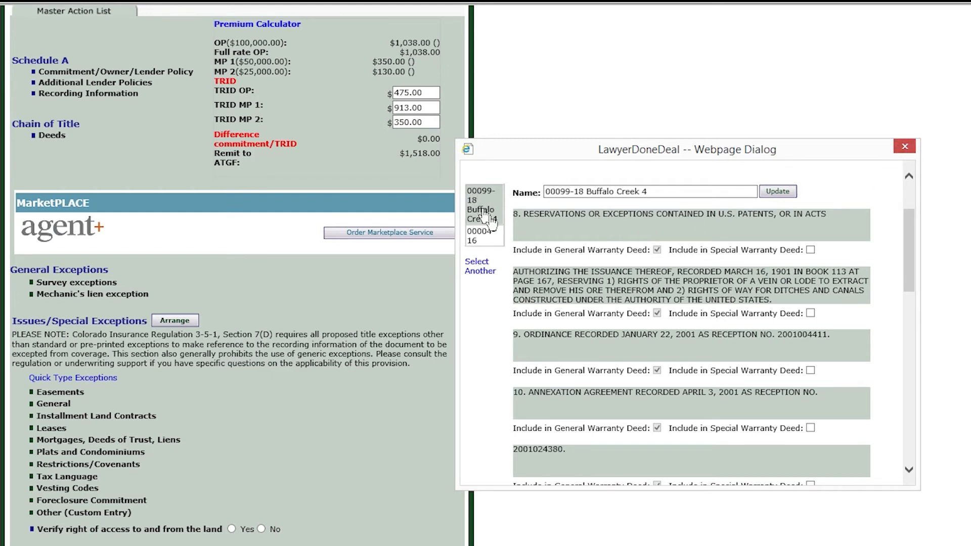
pyautogui.click(485, 235)
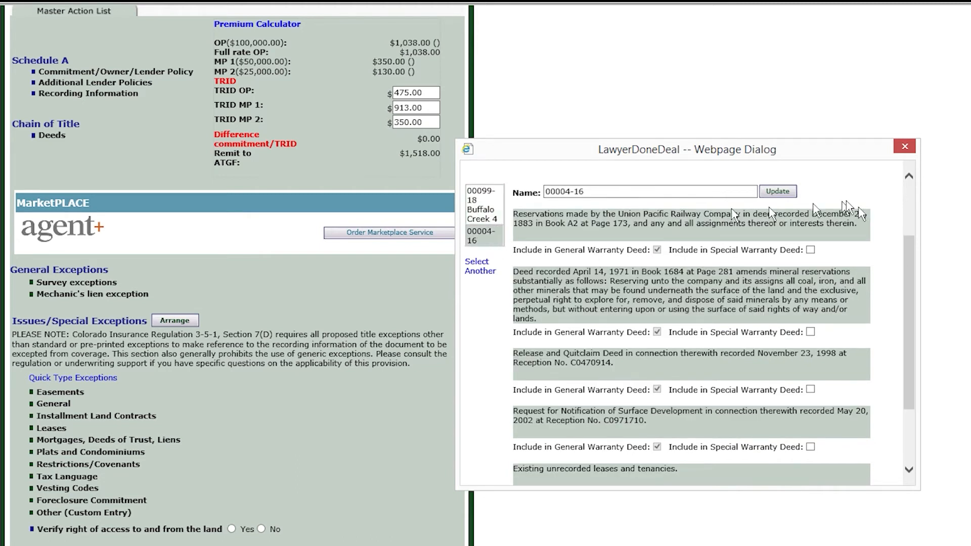
pyautogui.click(905, 147)
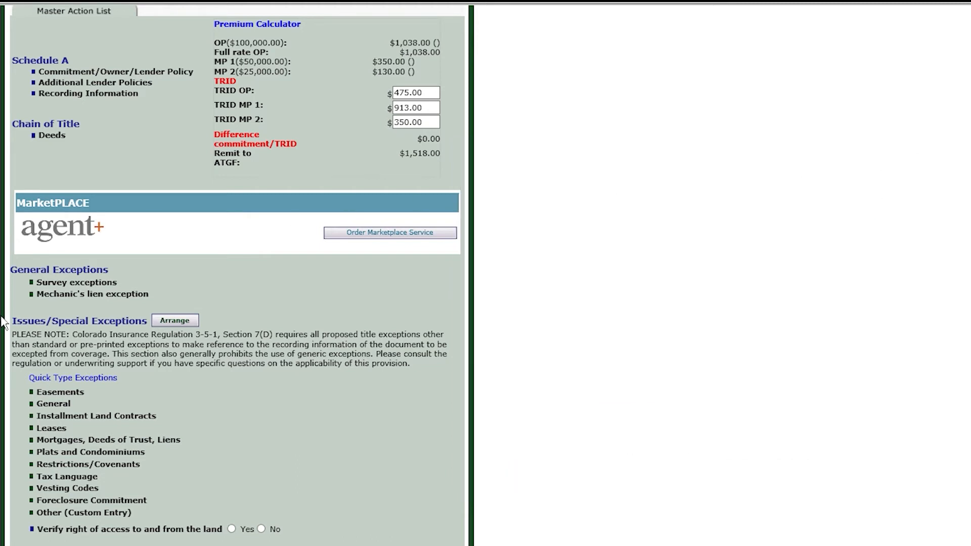
# - Convert the file's quick type exceptions to regular exceptions and look over the resulting entries under Other (Custom Entry)
pyautogui.click(94, 379)
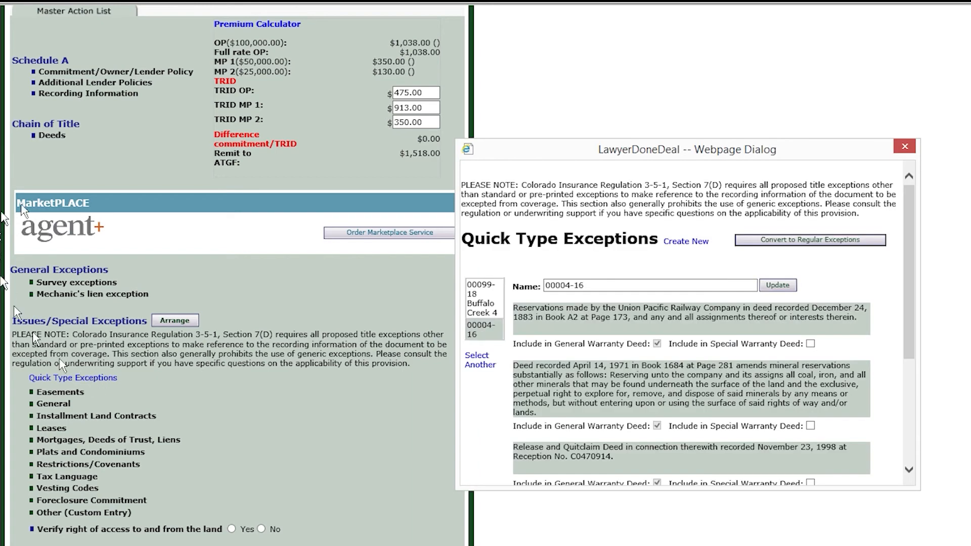
pyautogui.click(826, 241)
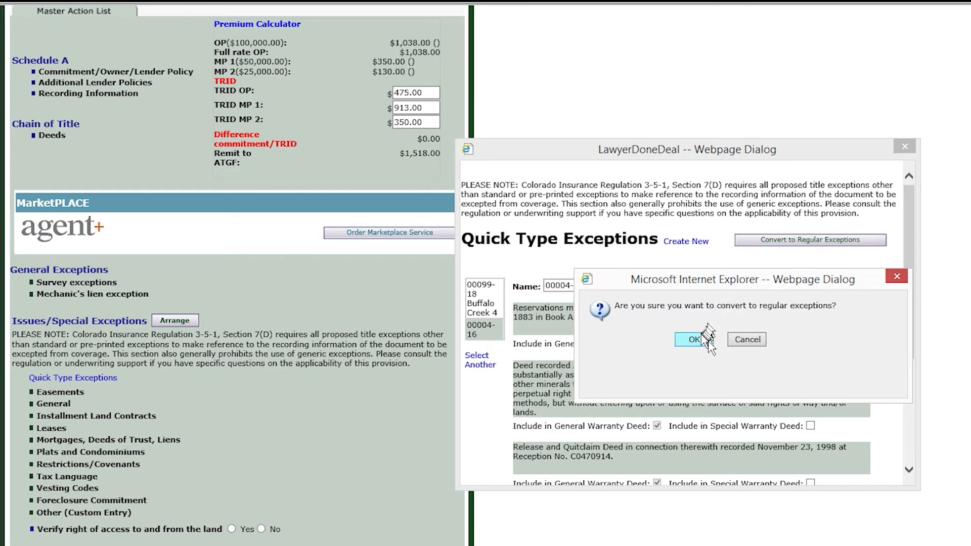
pyautogui.click(694, 340)
pyautogui.click(714, 340)
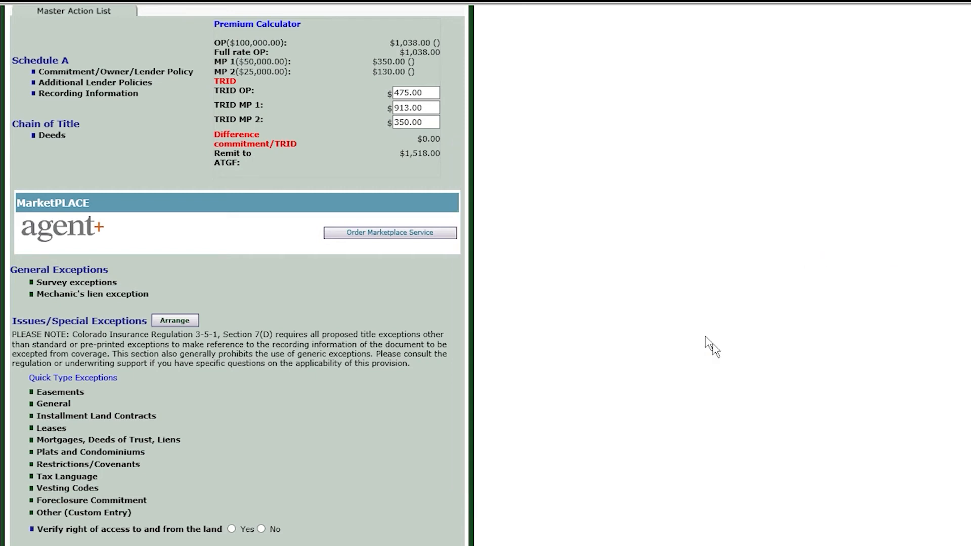
pyautogui.scroll(-2, 202, 345)
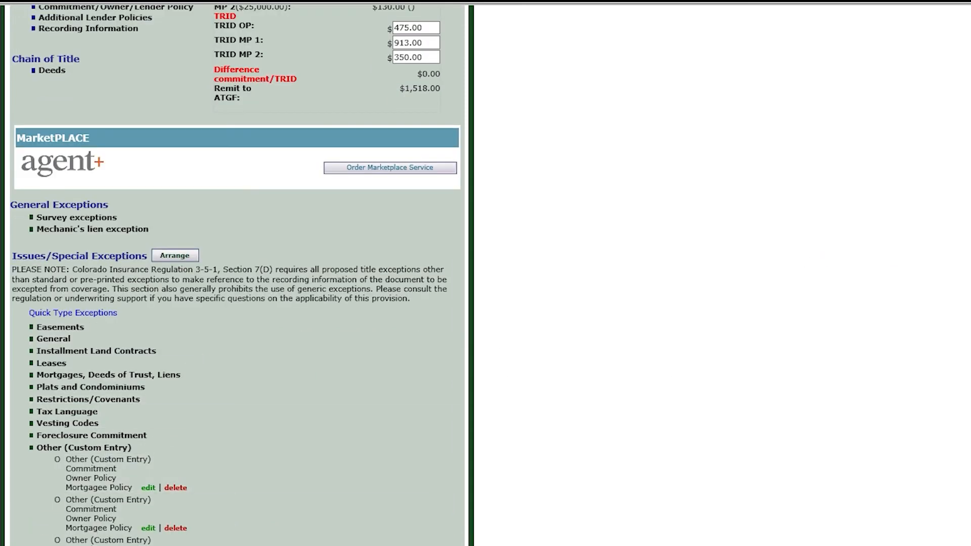
pyautogui.scroll(-15, 228, 303)
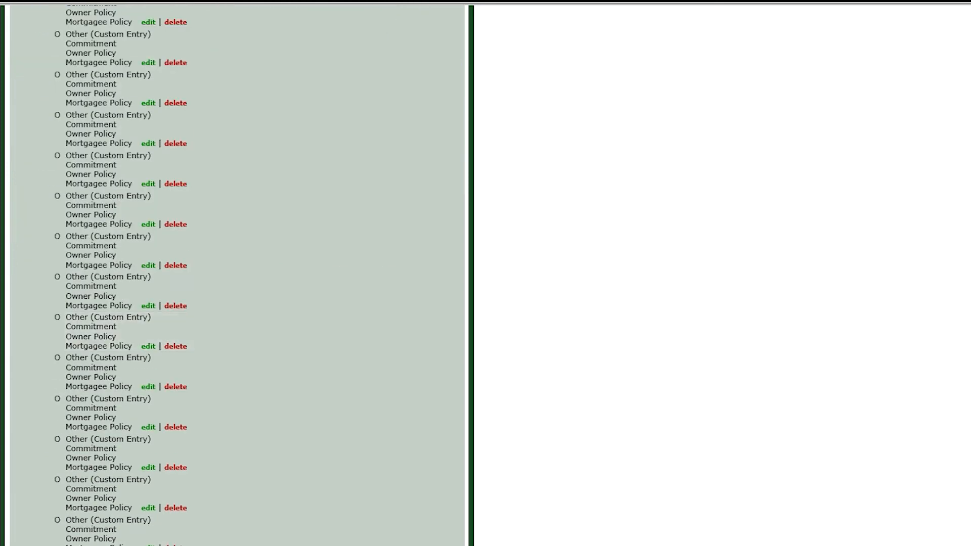
pyautogui.scroll(2, 227, 304)
pyautogui.scroll(10, 102, 455)
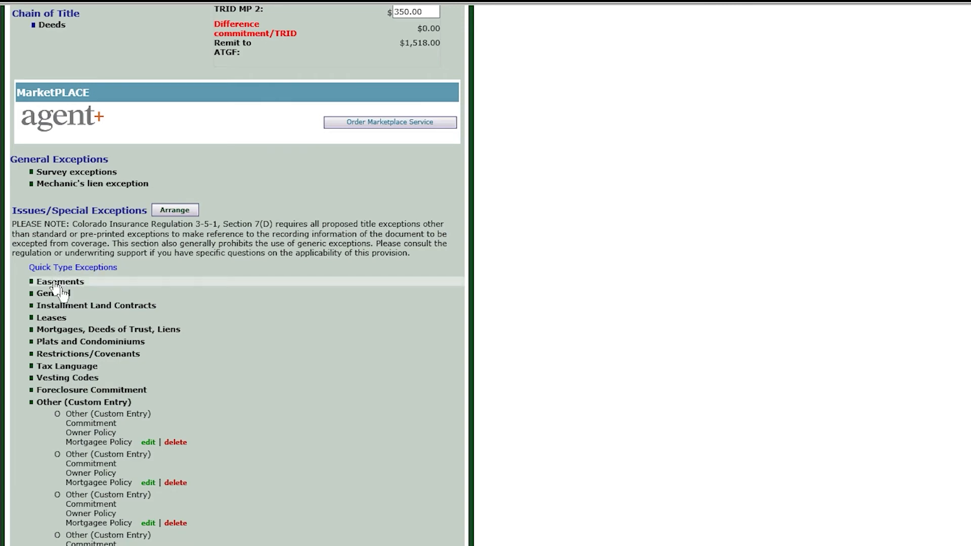
# - Create a Reservoir Easement exception for reservoir 56454465, situated in 54656, recorded 56465, and append "sadfasdfasdfasdf" after "subdivision" in its description
pyautogui.click(56, 283)
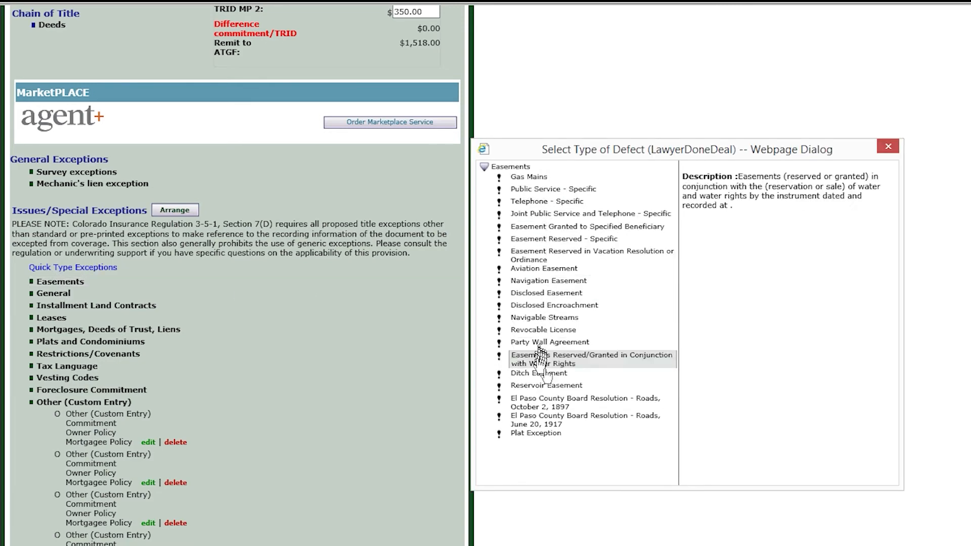
pyautogui.click(539, 387)
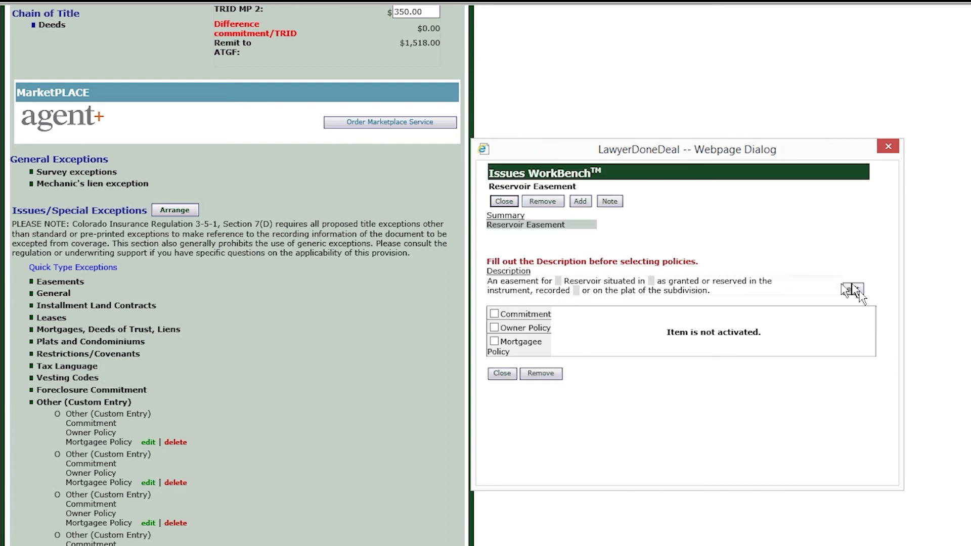
pyautogui.click(854, 289)
pyautogui.write('5')
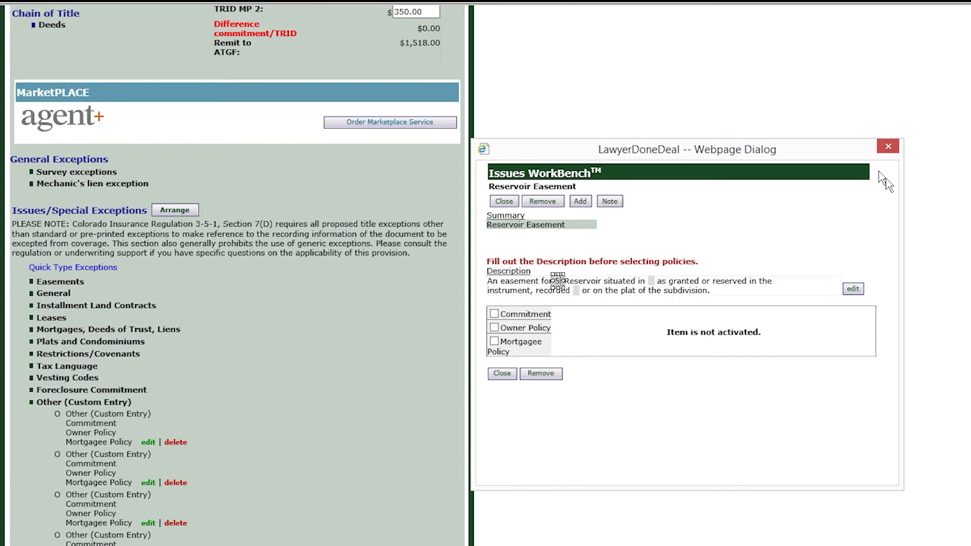
pyautogui.write('6454465')
pyautogui.press('Tab')
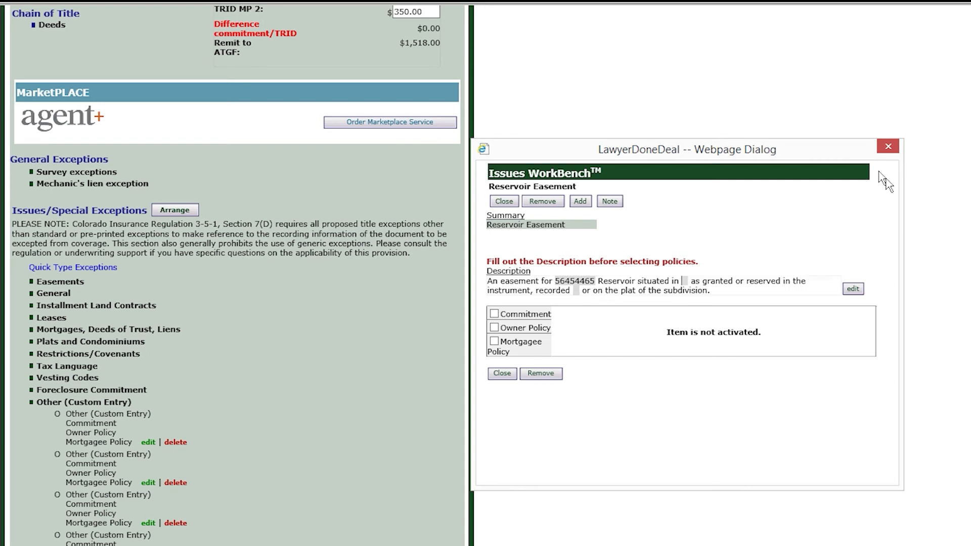
pyautogui.write('54656')
pyautogui.press('Tab')
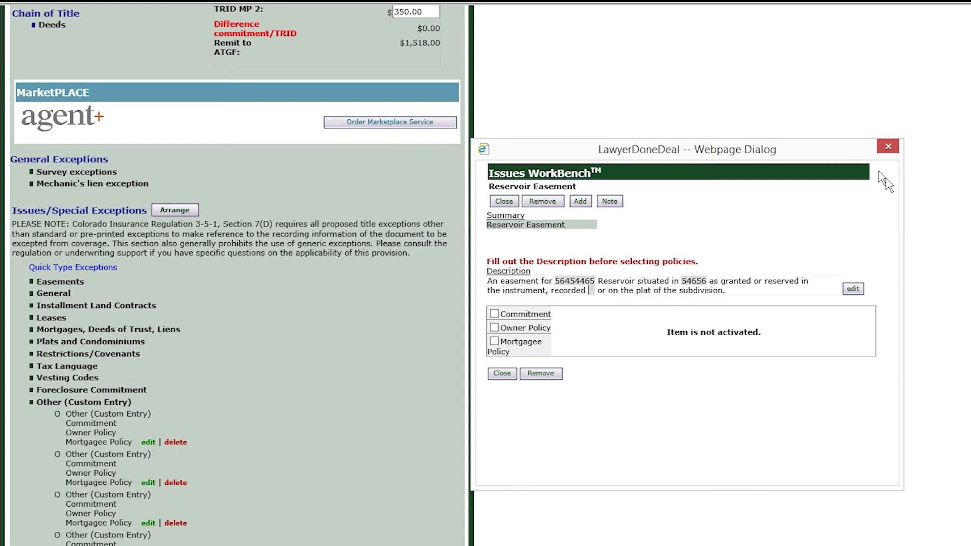
pyautogui.write('56465')
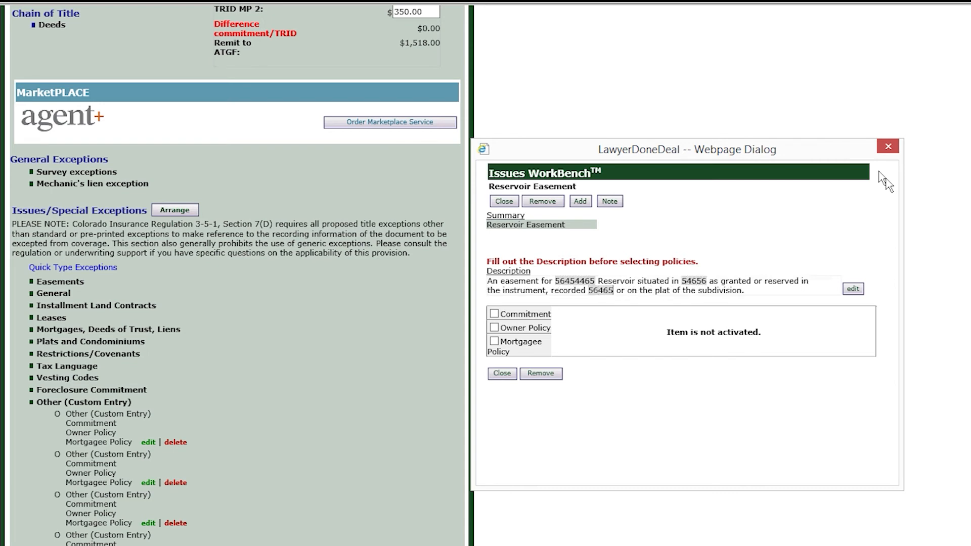
pyautogui.press('Tab')
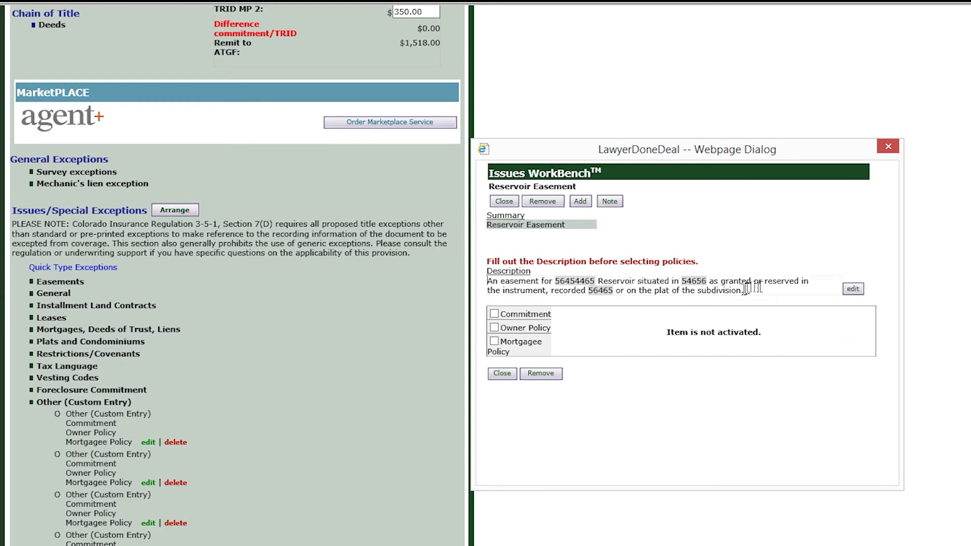
pyautogui.click(743, 292)
pyautogui.write('sadfasdfasdfasdf')
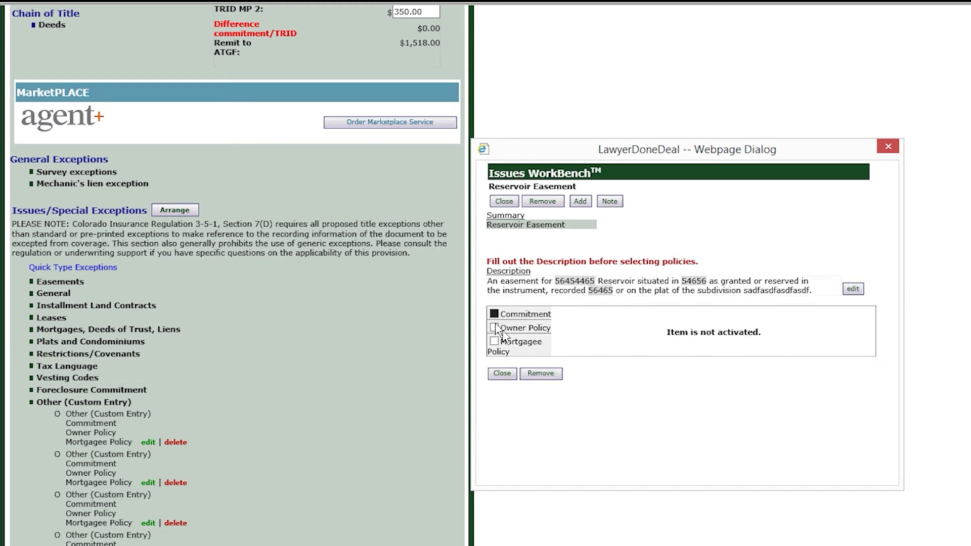
# - Apply the Reservoir Easement exception to the Commitment, Owner Policy and Mortgagee Policy, and close the Issues WorkBench
pyautogui.click(494, 314)
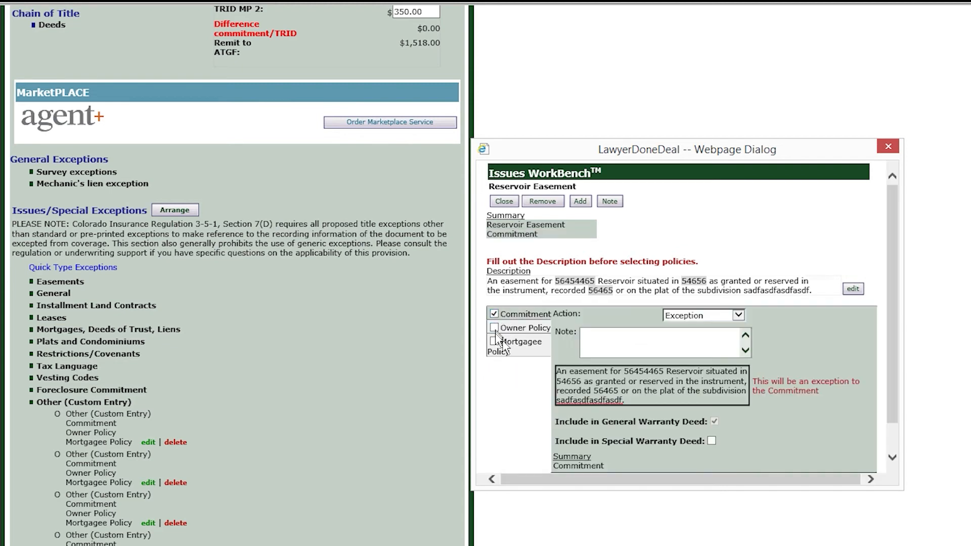
pyautogui.click(494, 327)
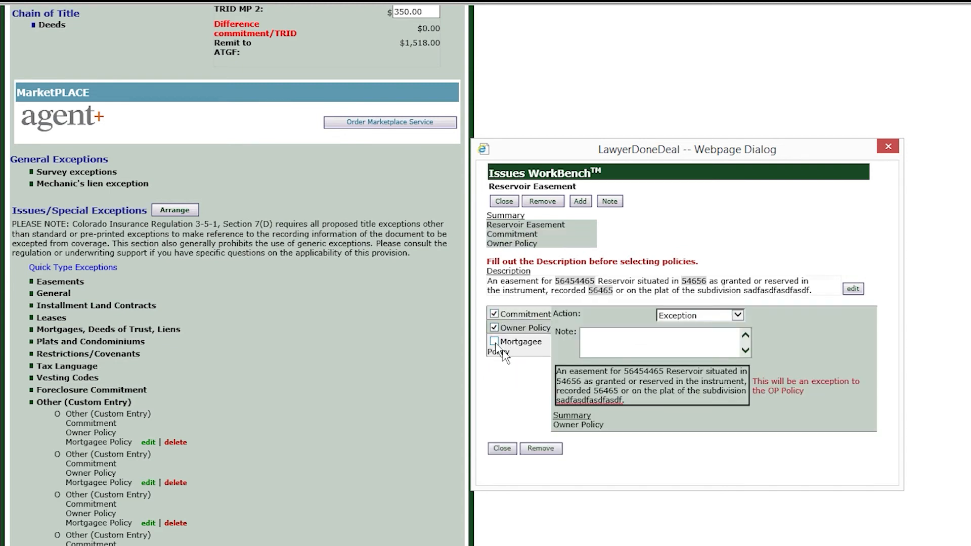
pyautogui.click(495, 341)
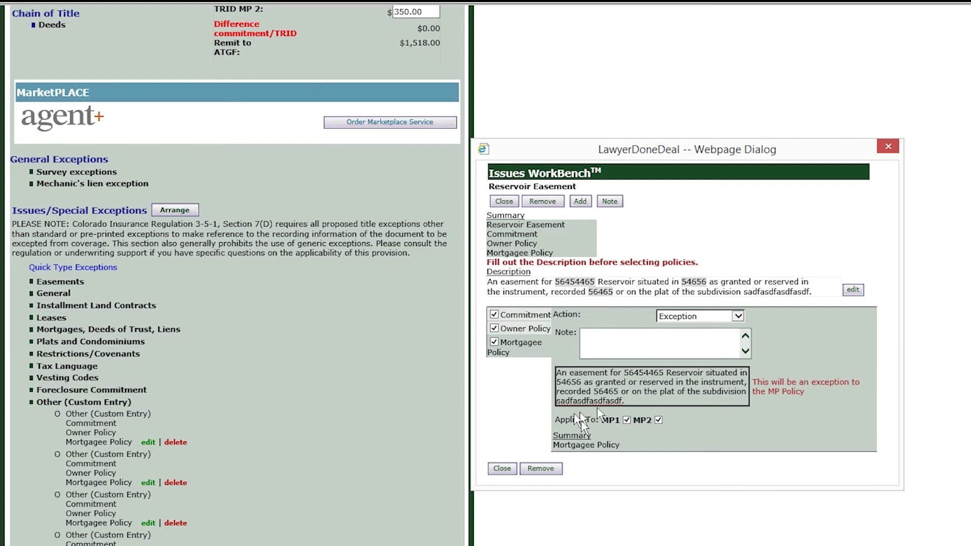
pyautogui.click(501, 469)
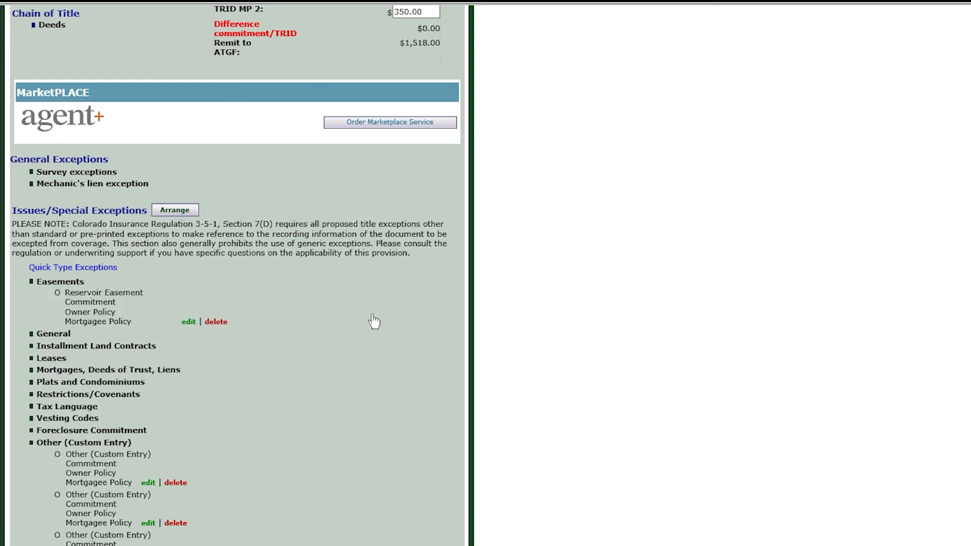
# - Add a General exception of type Statement of Lien - any purpose, apply it to the Commitment with its description blank, and close it
pyautogui.click(45, 334)
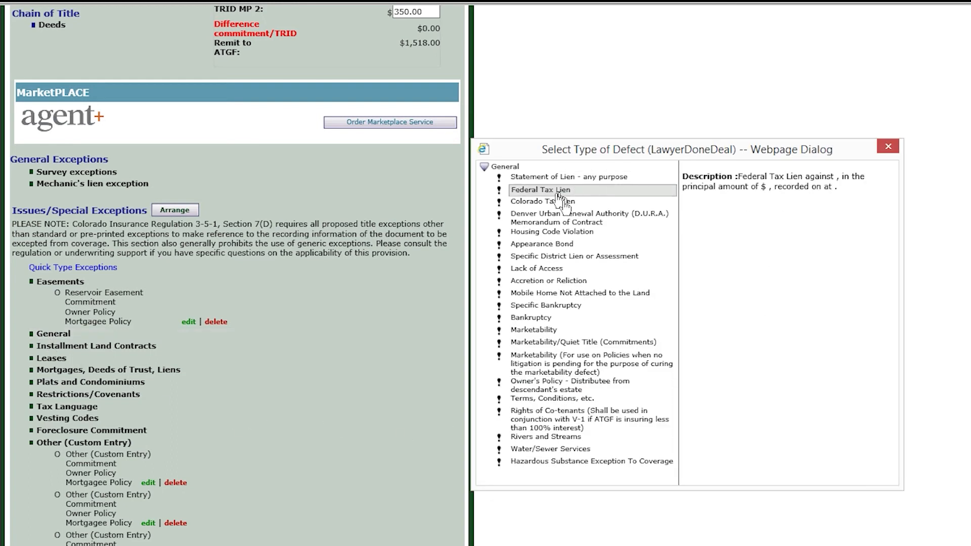
pyautogui.click(569, 179)
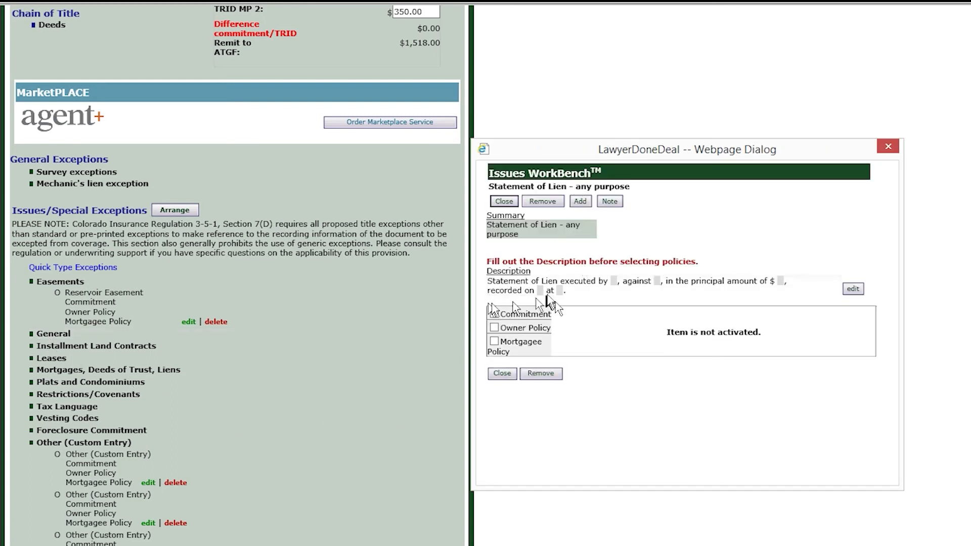
pyautogui.click(494, 314)
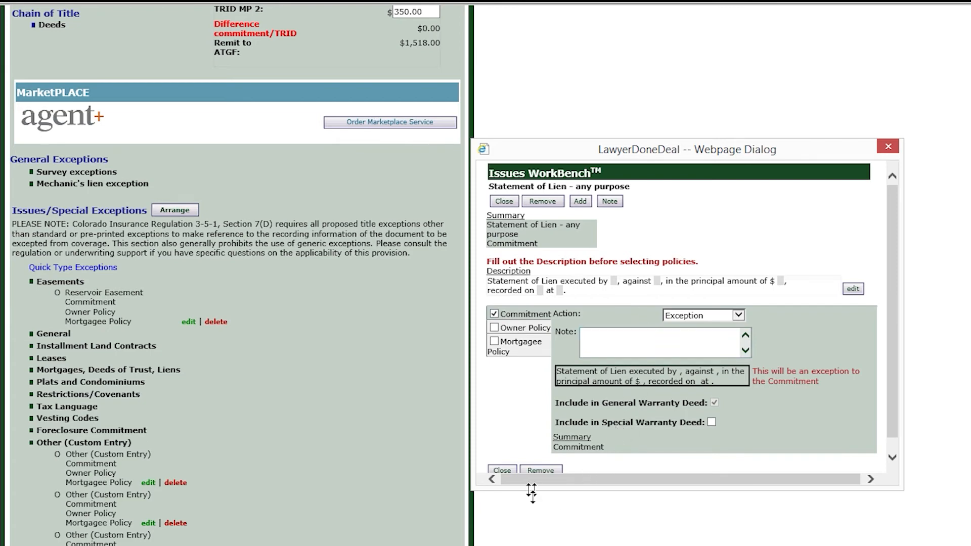
pyautogui.click(503, 471)
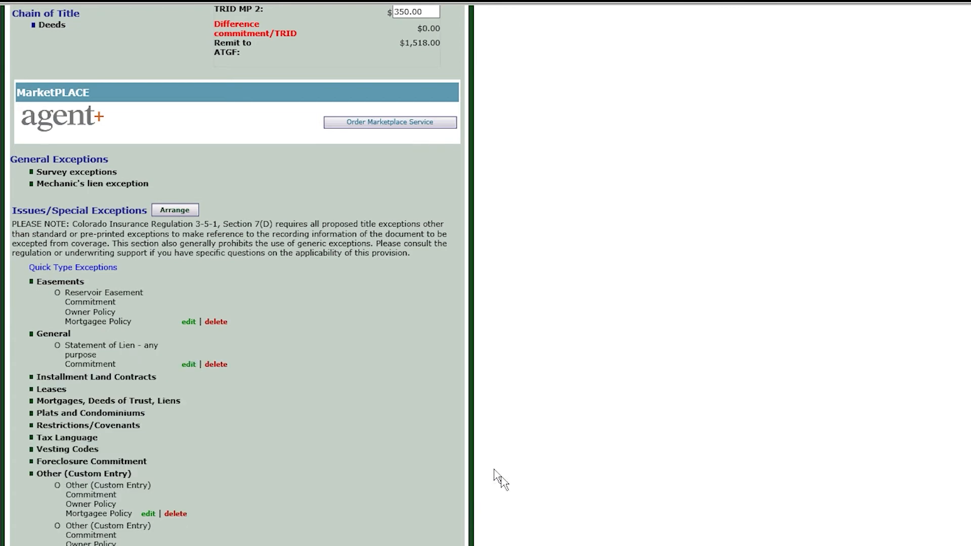
# - Set the verification of right of access to and from the land to No and dismiss the notice
pyautogui.scroll(-5, 45, 410)
pyautogui.scroll(-2, 57, 383)
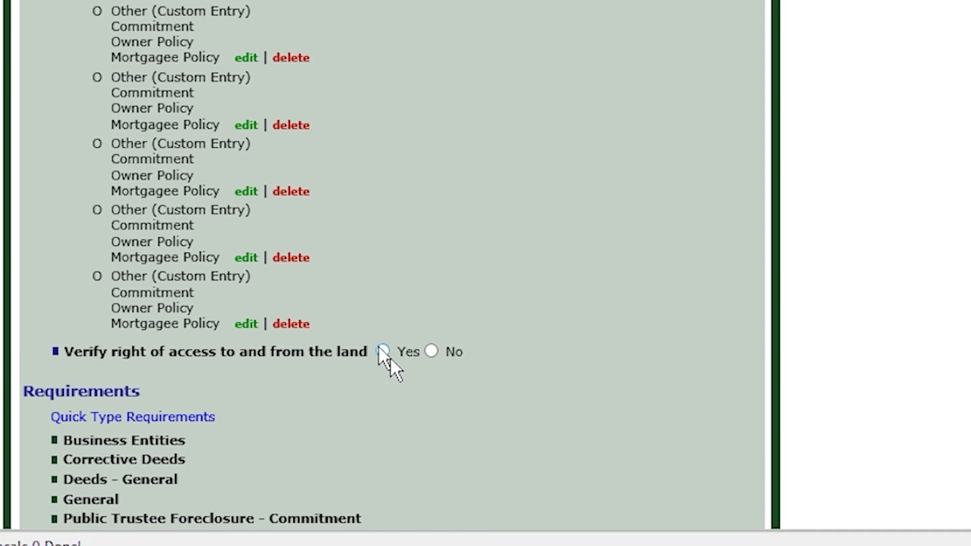
pyautogui.click(431, 352)
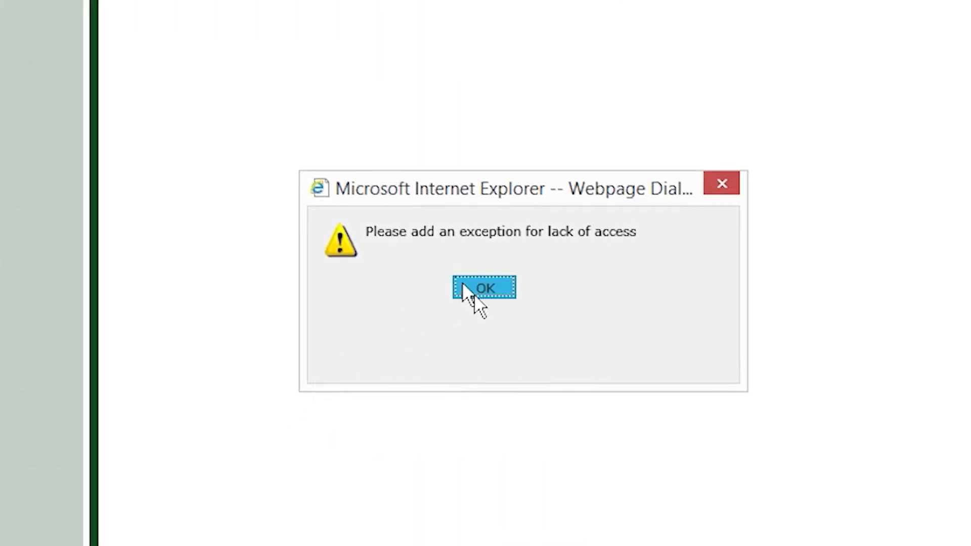
pyautogui.click(462, 285)
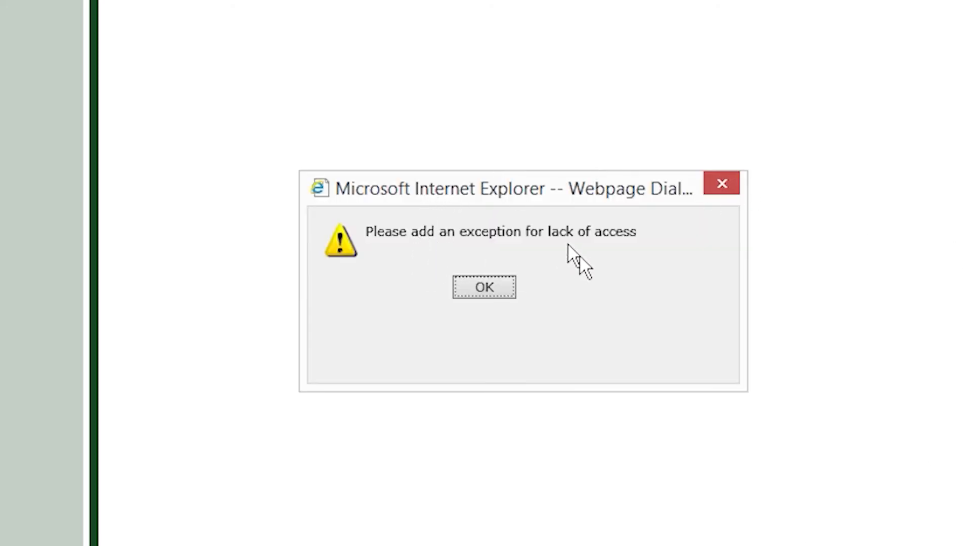
pyautogui.click(480, 296)
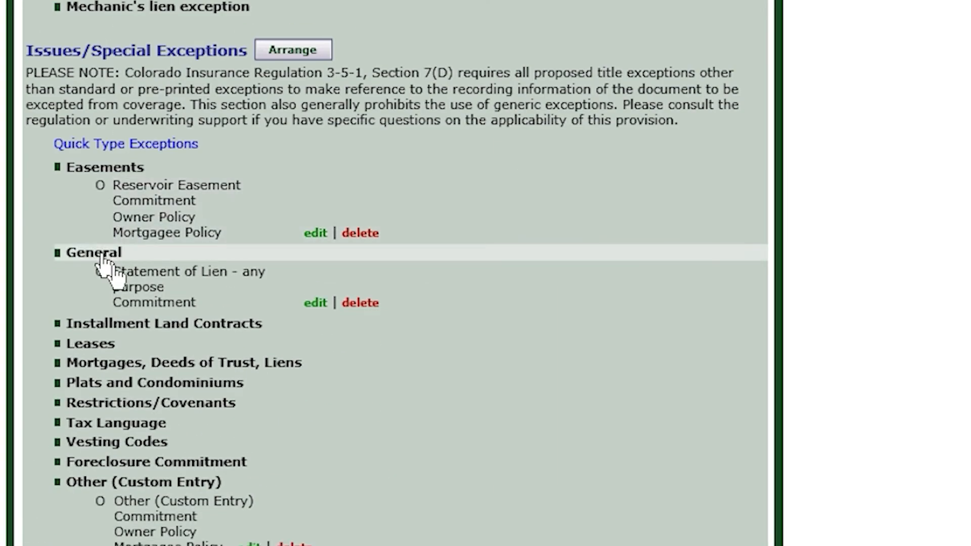
# - Add a General exception of type Lack of Access and apply it to the Commitment, Owner Policy and Mortgagee Policy
pyautogui.click(103, 255)
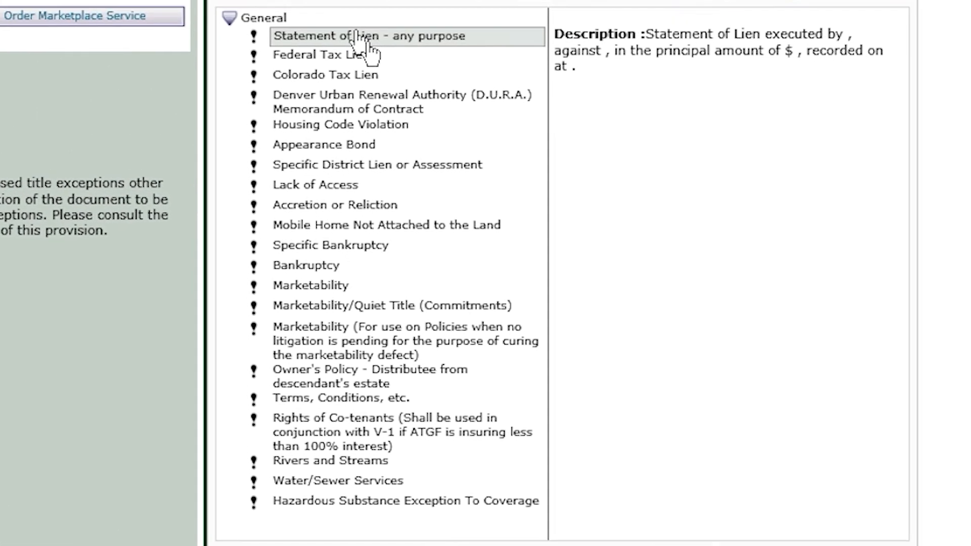
pyautogui.click(333, 185)
pyautogui.doubleClick(333, 186)
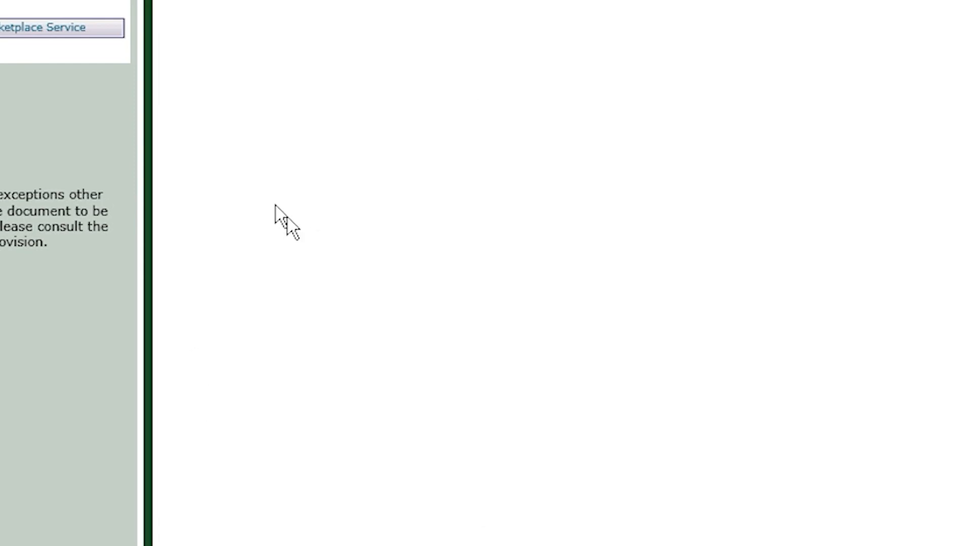
pyautogui.click(185, 286)
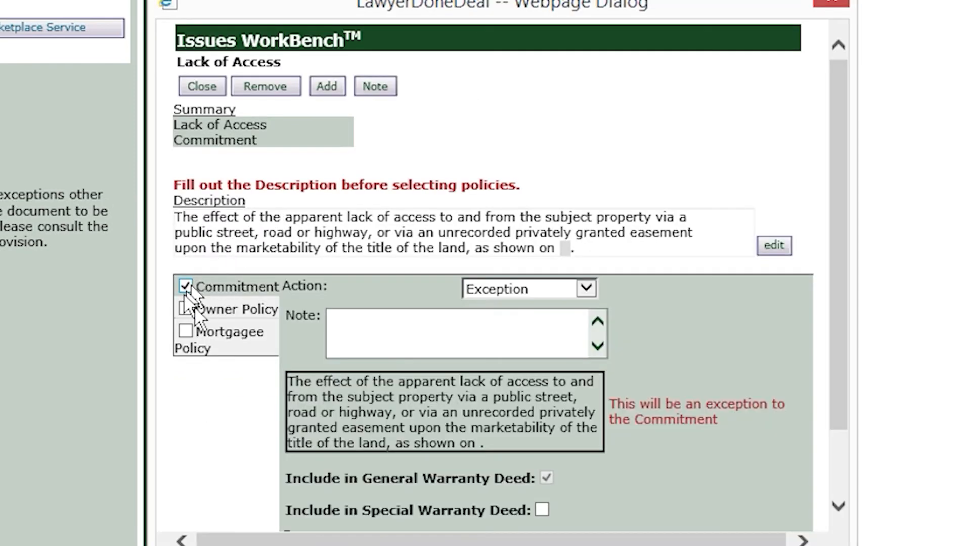
pyautogui.click(185, 309)
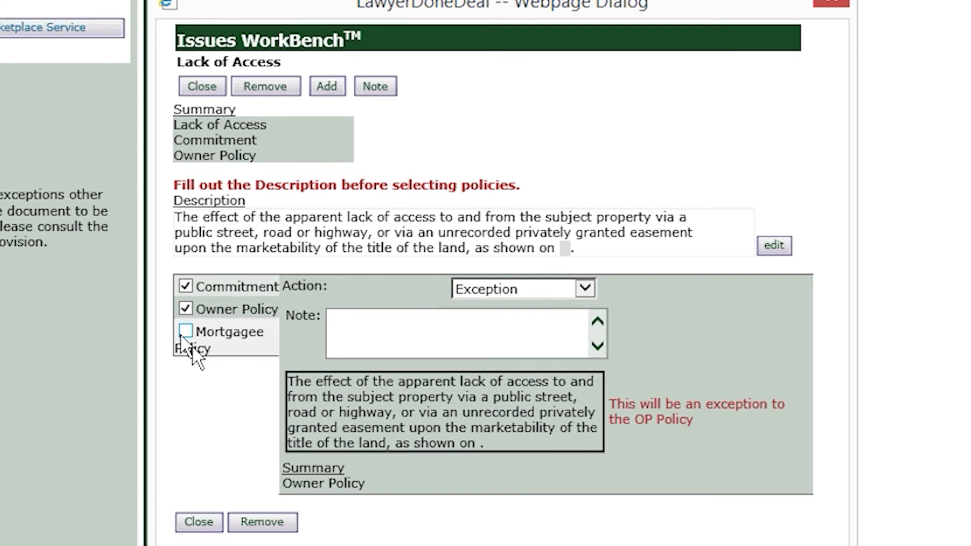
pyautogui.click(186, 333)
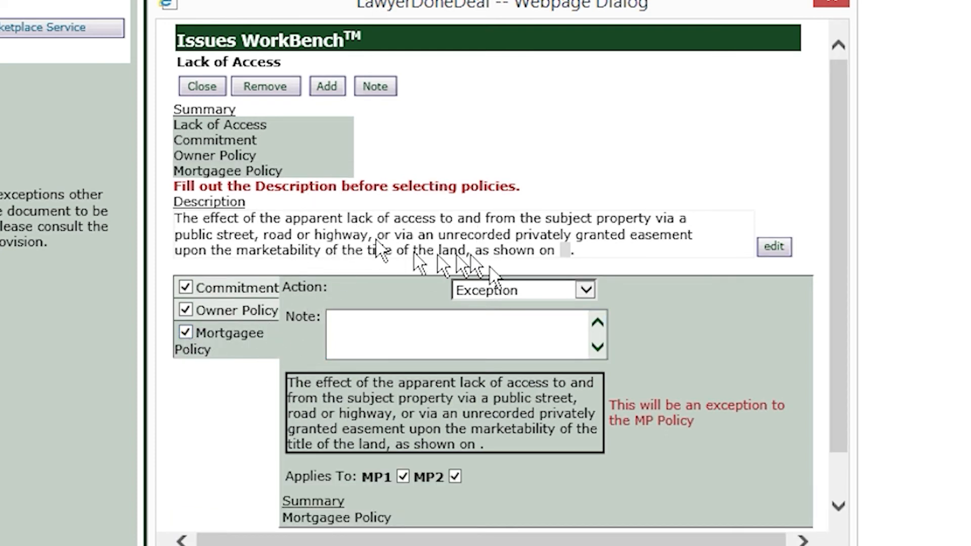
# - Enter "Plat" in the blank after "as shown on" in the Lack of Access description and close the Issues WorkBench
pyautogui.click(564, 250)
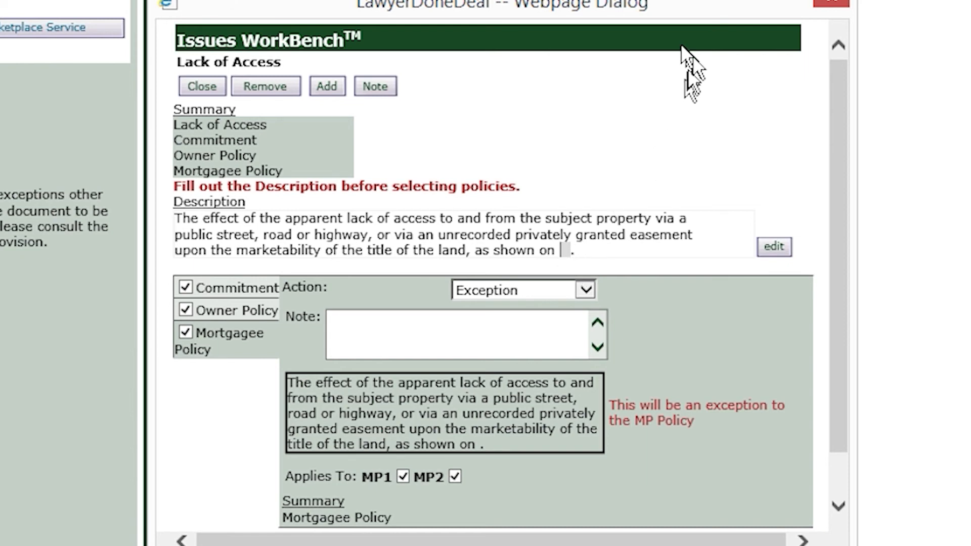
pyautogui.write('Plat')
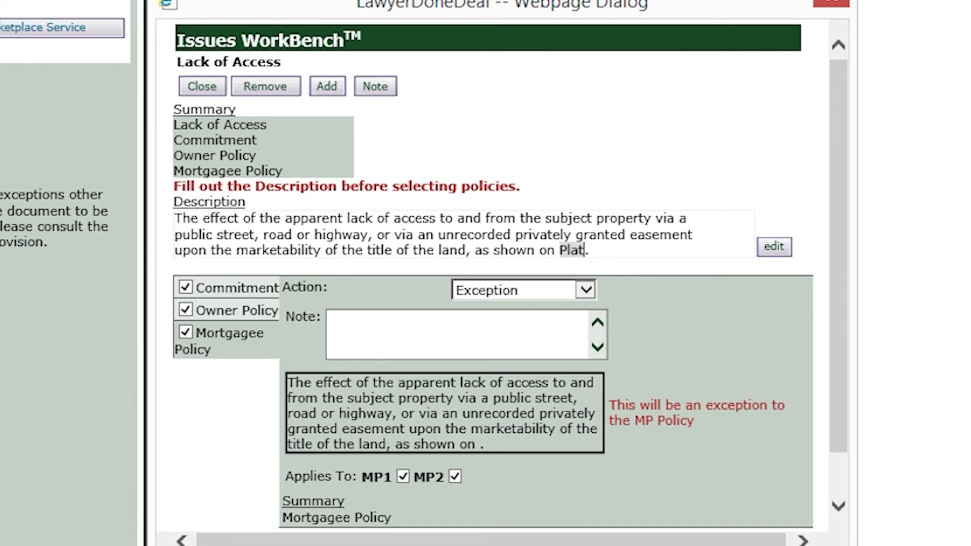
pyautogui.click(202, 87)
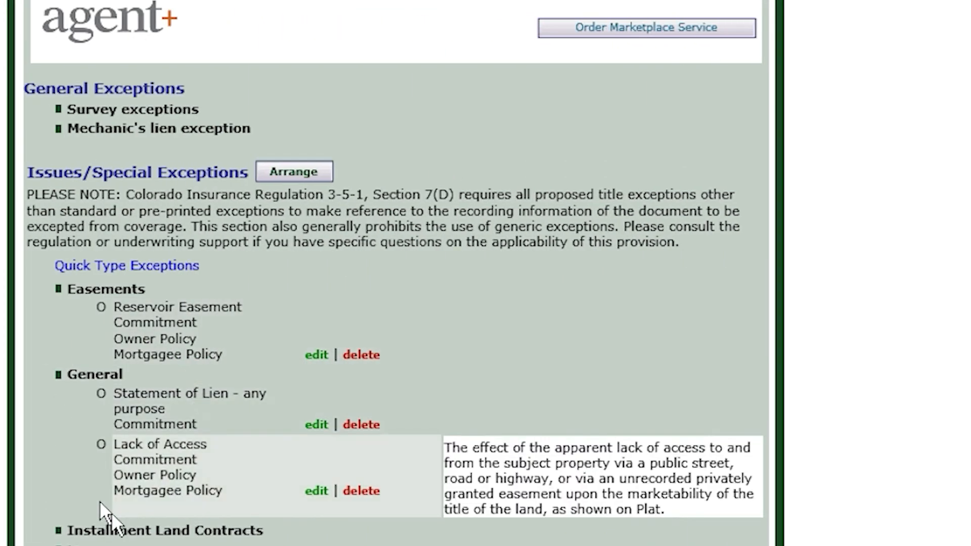
# - Review the available General exception types, including Mobile Home Not Attached to the Land, and close the list without choosing one
pyautogui.click(87, 381)
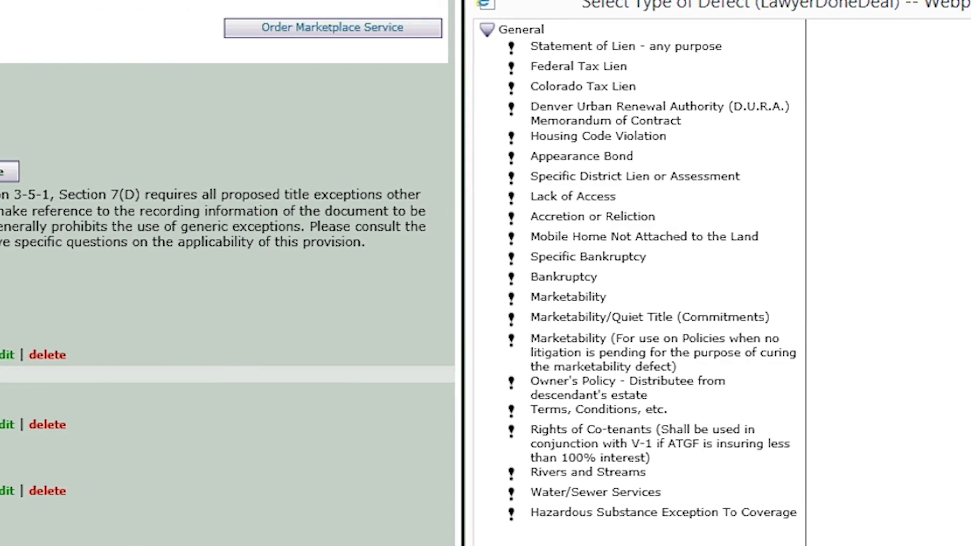
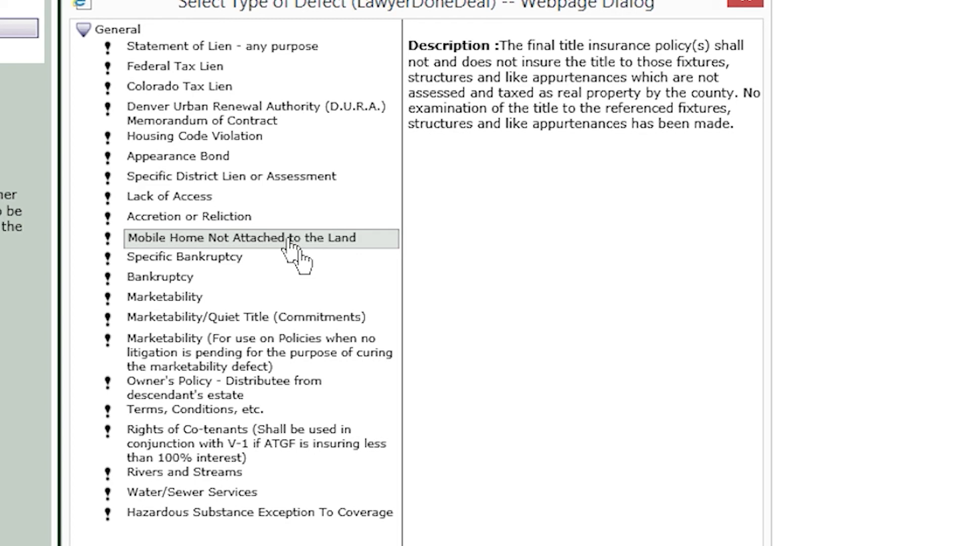
pyautogui.click(754, 4)
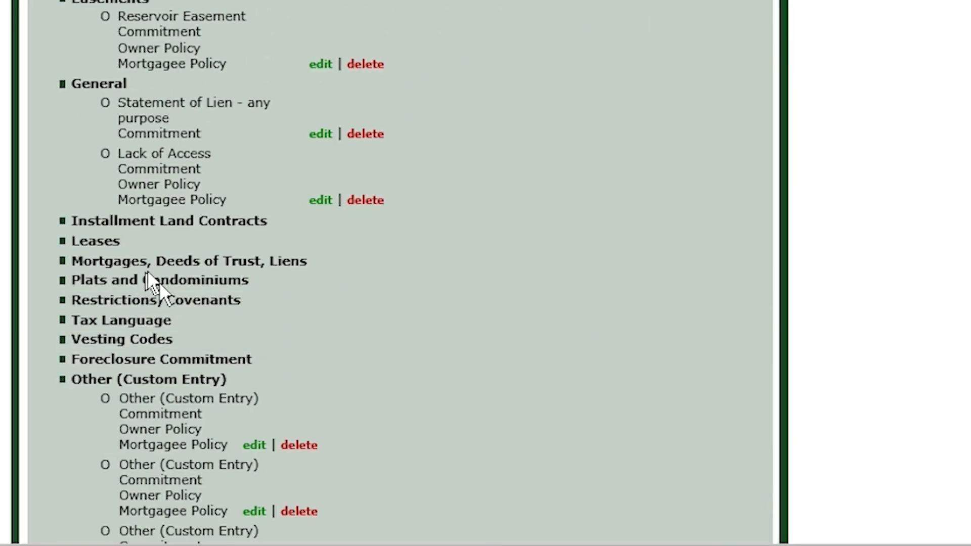
# - Add an Other (Custom Entry) special exception with its description blank and no policy selected, and close the Issues WorkBench
pyautogui.scroll(-5, 148, 273)
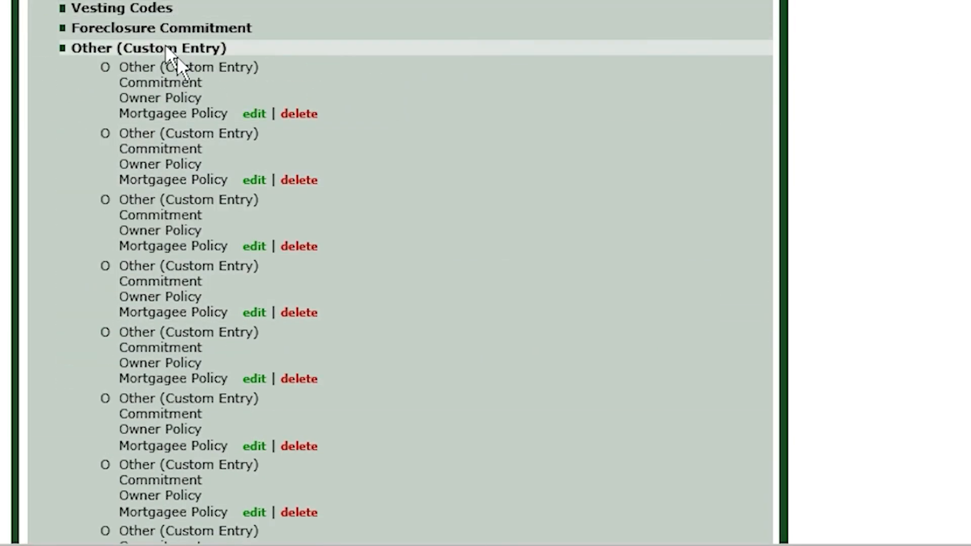
pyautogui.click(174, 49)
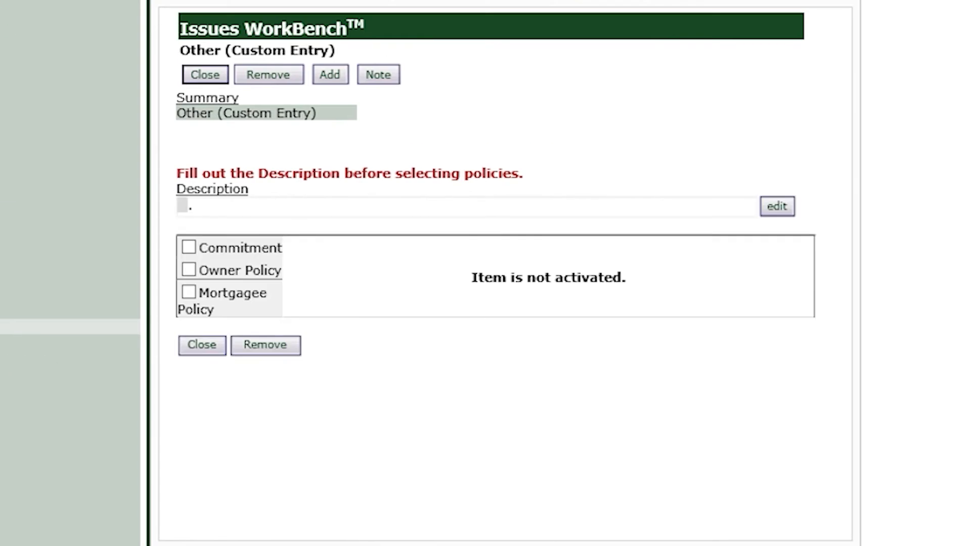
pyautogui.click(784, 207)
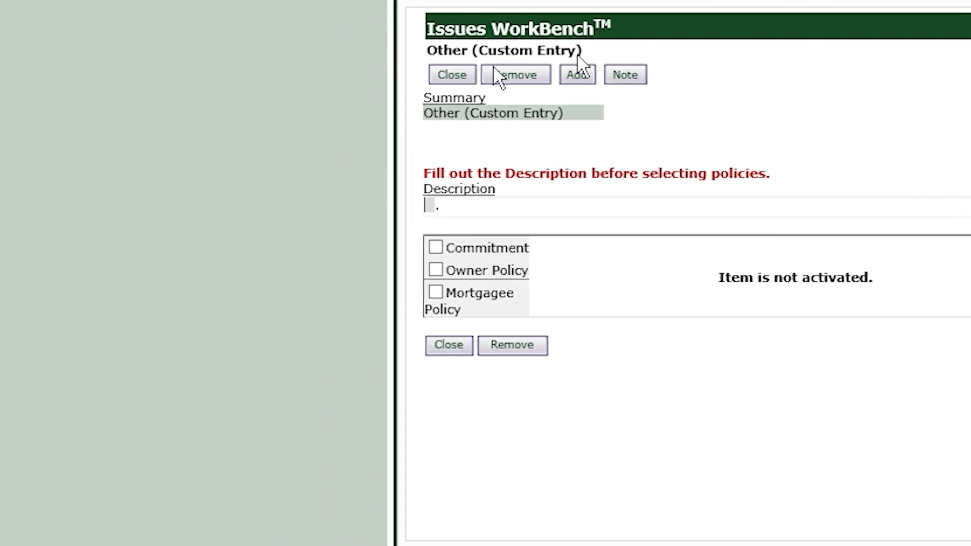
pyautogui.click(637, 75)
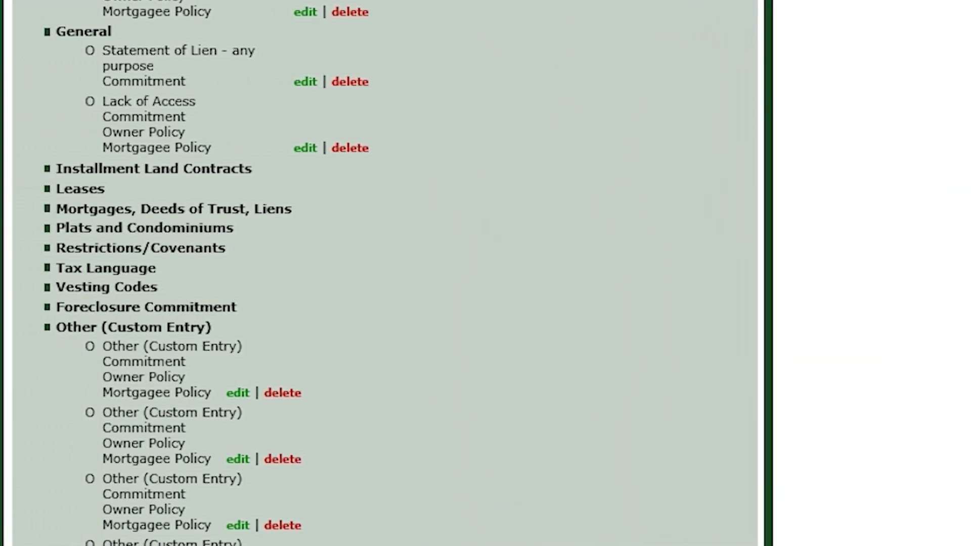
# - Add a Business Entities requirement of type Statement of Authority - Any Entity for the Commitment and close the Issues WorkBench
pyautogui.scroll(-5, 174, 534)
pyautogui.scroll(-3, 174, 534)
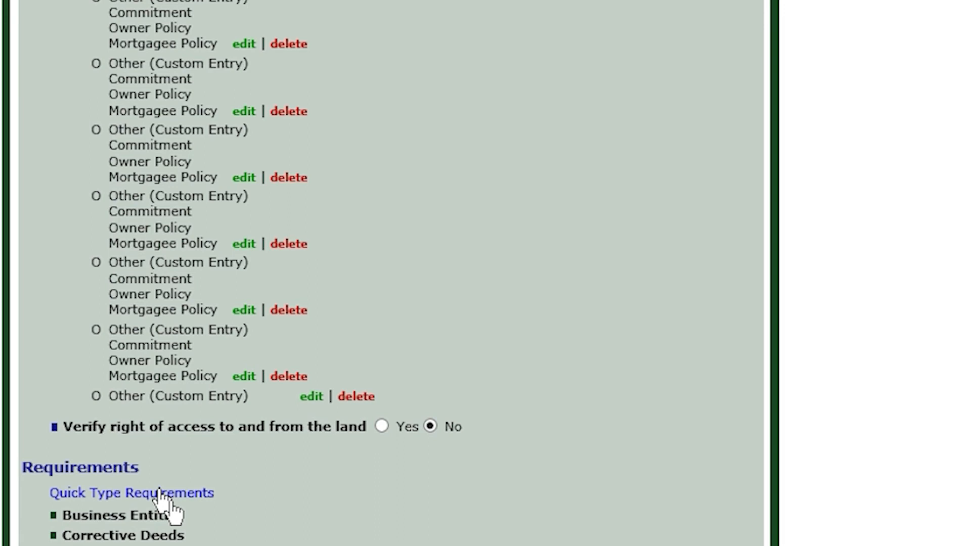
pyautogui.scroll(-5, 157, 495)
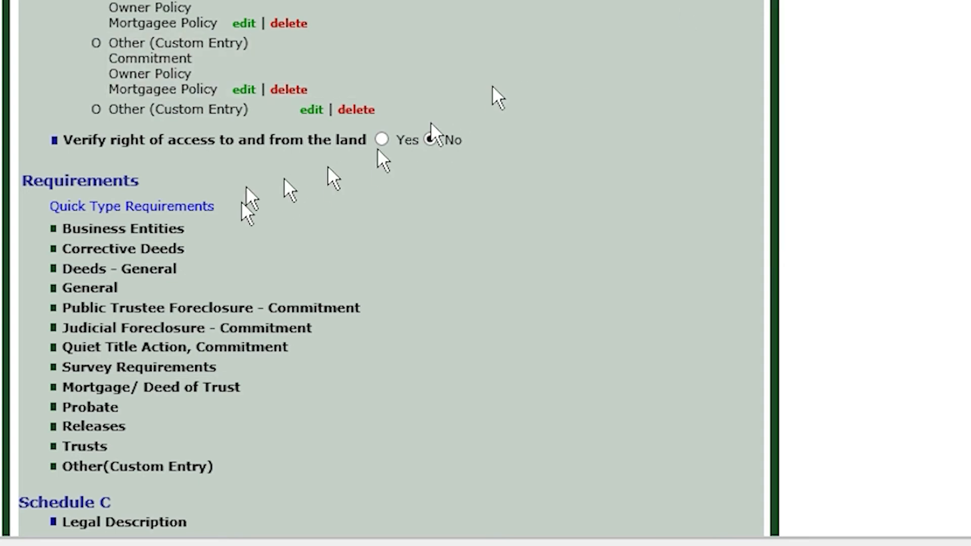
pyautogui.click(156, 230)
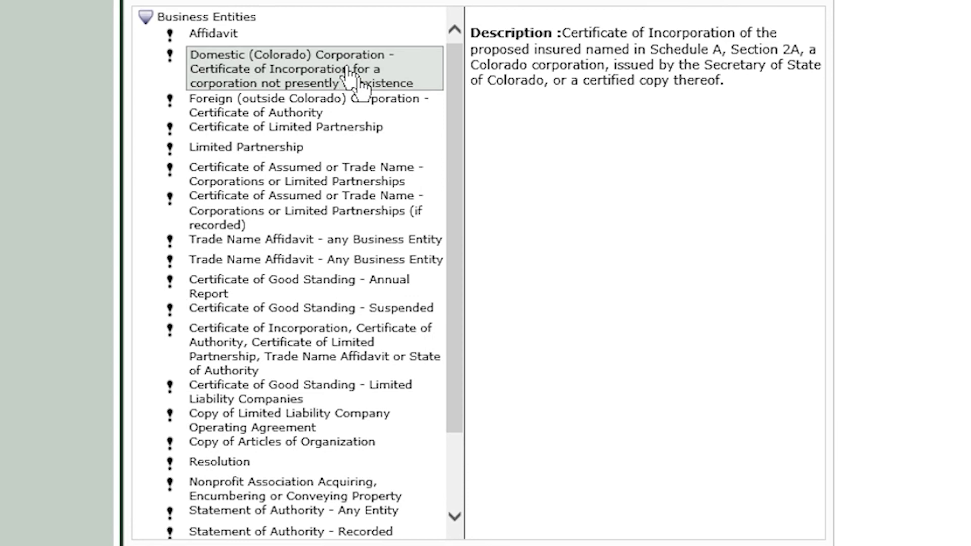
pyautogui.scroll(-1, 348, 70)
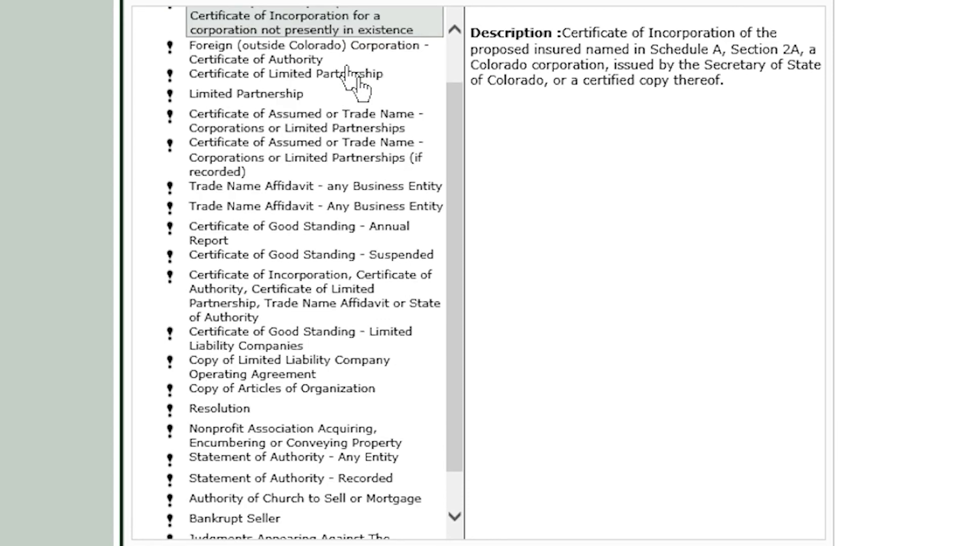
pyautogui.scroll(1, 348, 70)
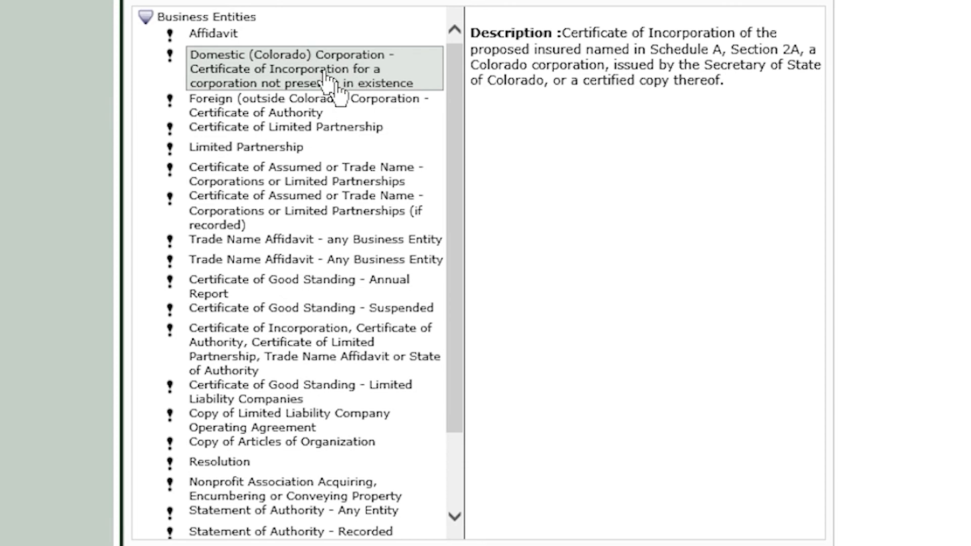
pyautogui.scroll(-2, 329, 81)
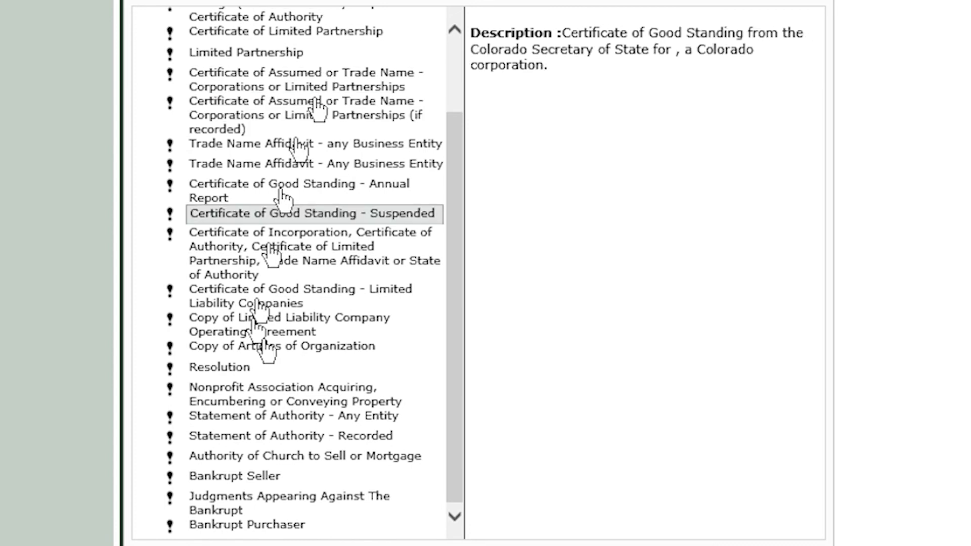
pyautogui.click(244, 420)
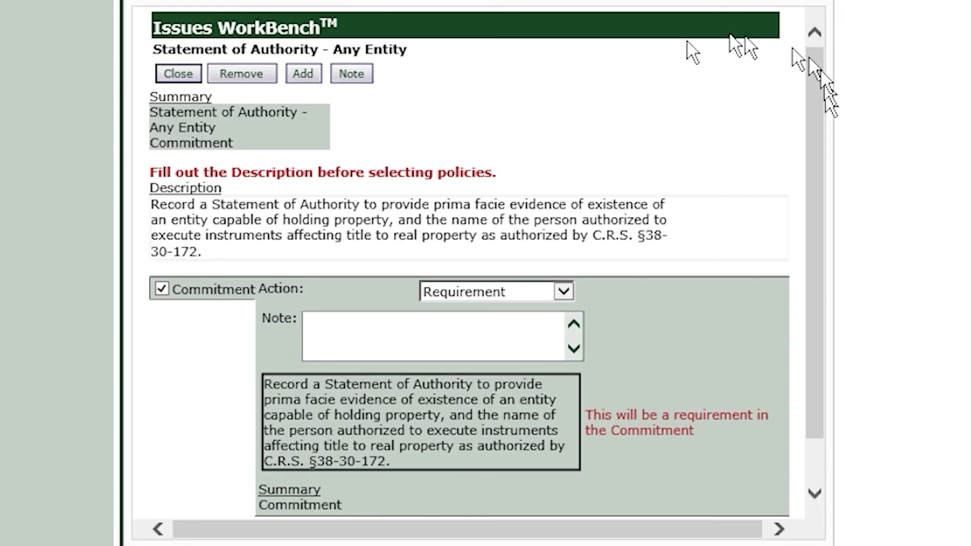
pyautogui.click(188, 77)
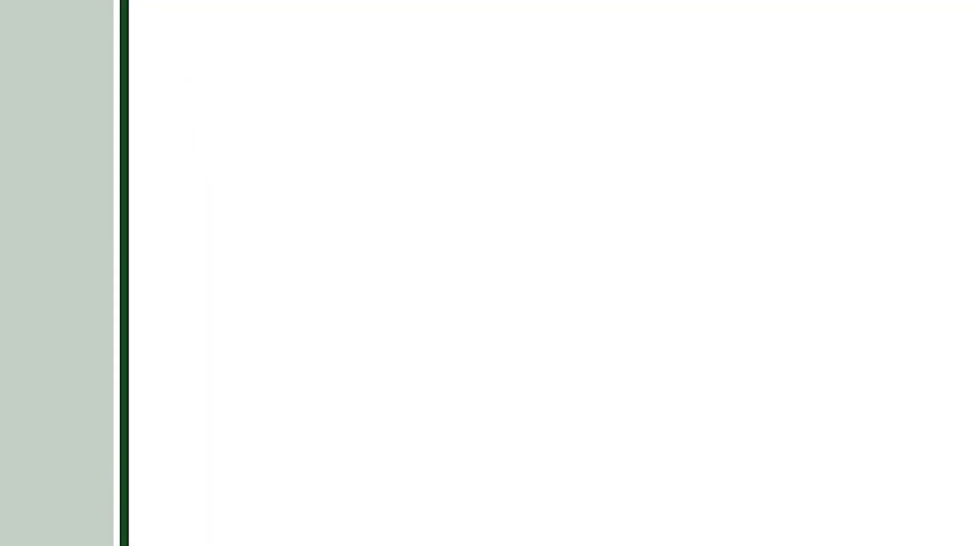
# - Add a Corrective Deeds requirement of type Correction Deed - General for the Commitment and close it
pyautogui.moveTo(271, 107)
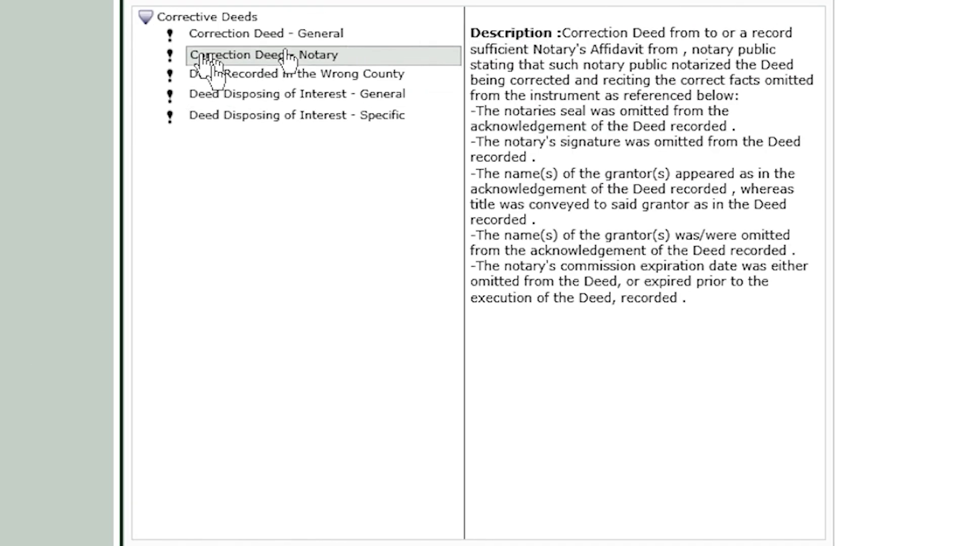
pyautogui.click(215, 38)
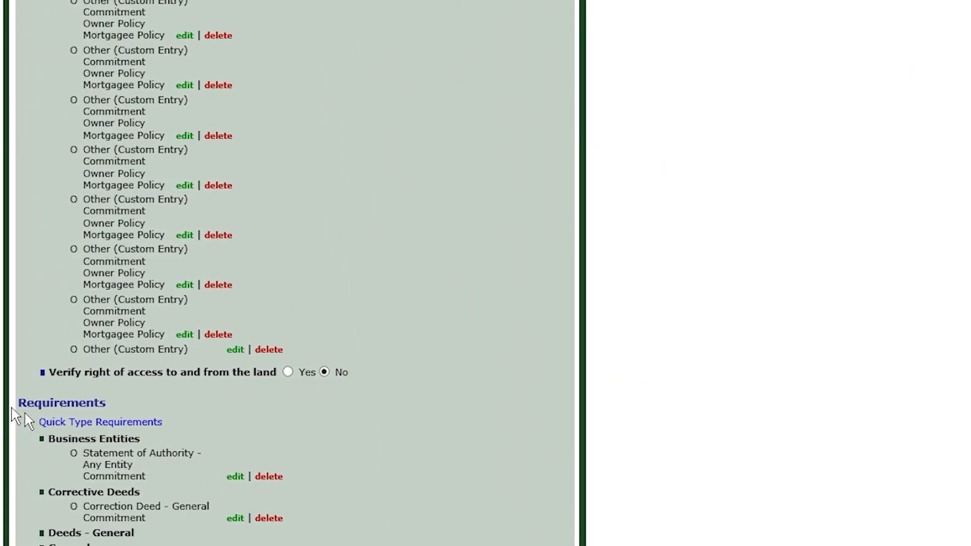
# - Review the available Releases requirement types and close the list without adding one
pyautogui.scroll(-4, 123, 380)
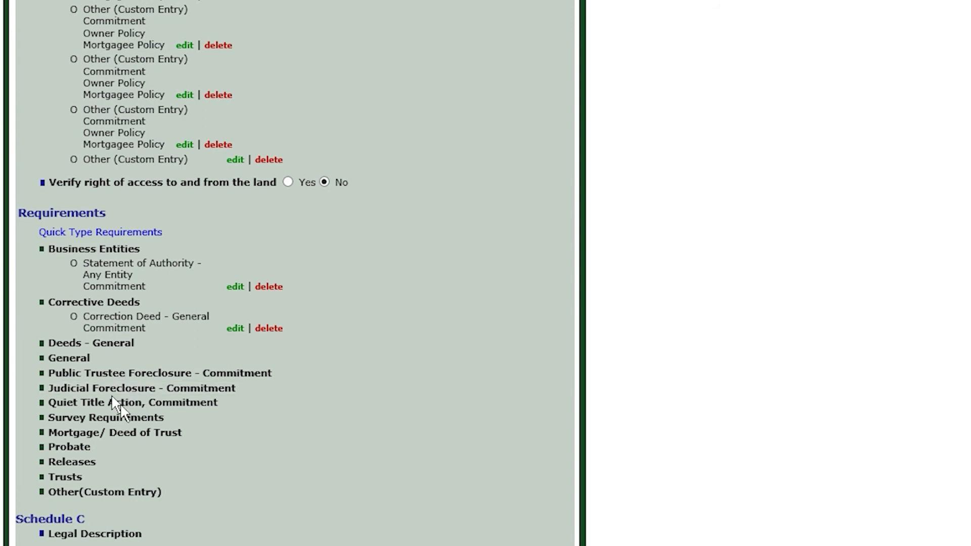
pyautogui.click(71, 462)
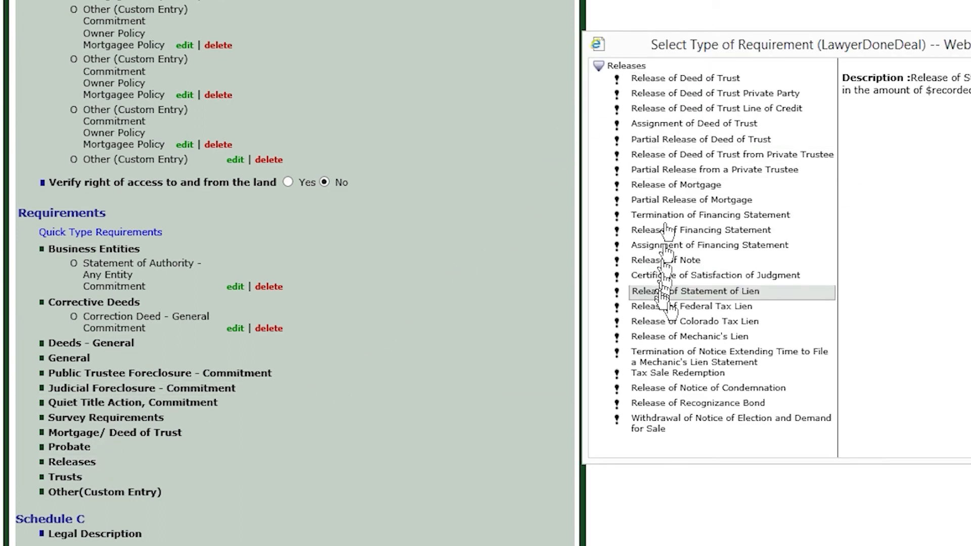
pyautogui.click(716, 275)
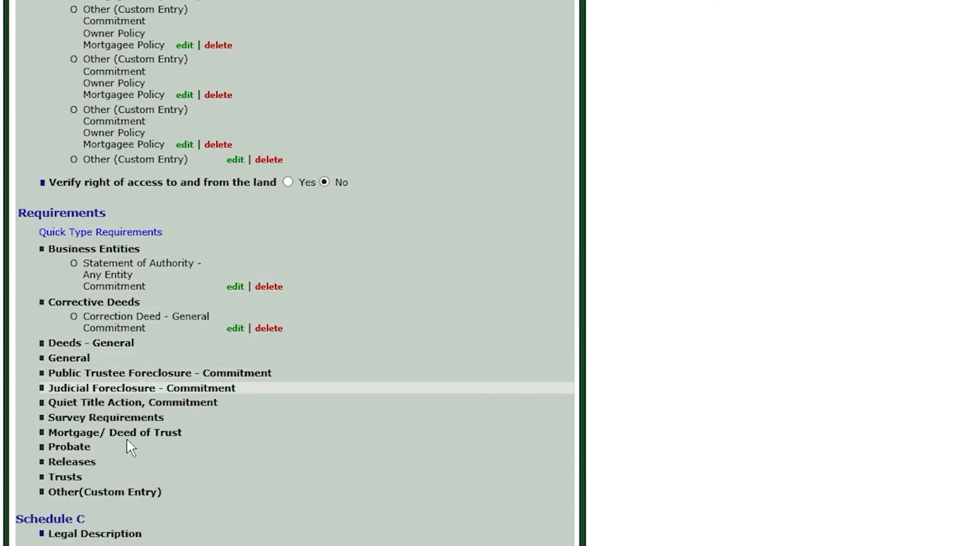
# - Enter "dsfsdfsdf" as the Schedule C legal description
pyautogui.click(116, 535)
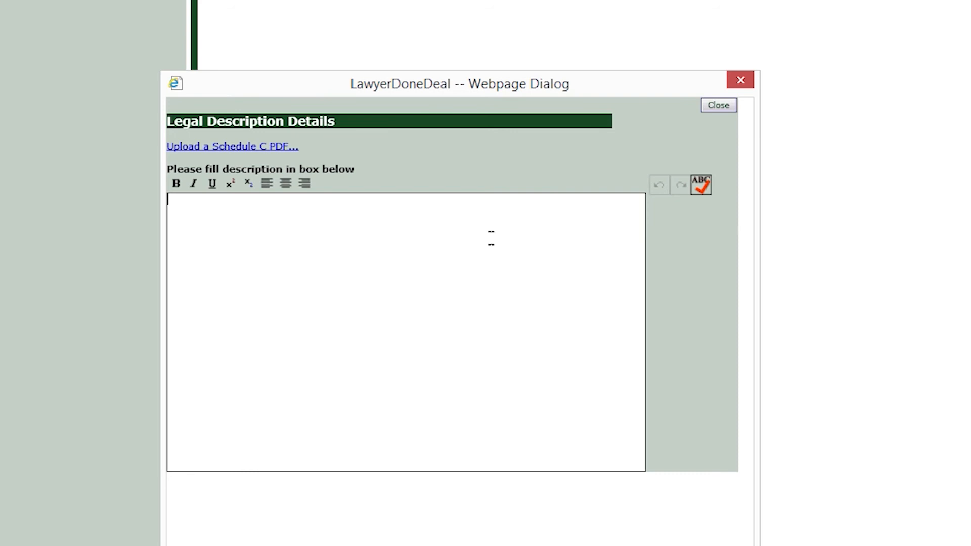
pyautogui.write('dsfsdfsdf')
# - Choose the policy PDF modified 6/16/2021 4:32 PM in the 20200803 - Policies folder as the Schedule C file for uploading
pyautogui.click(285, 148)
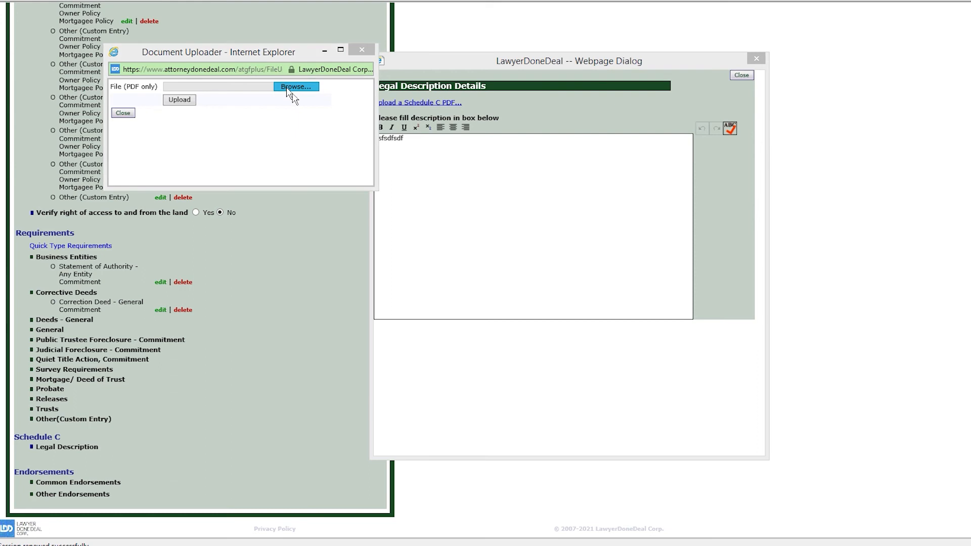
pyautogui.click(288, 91)
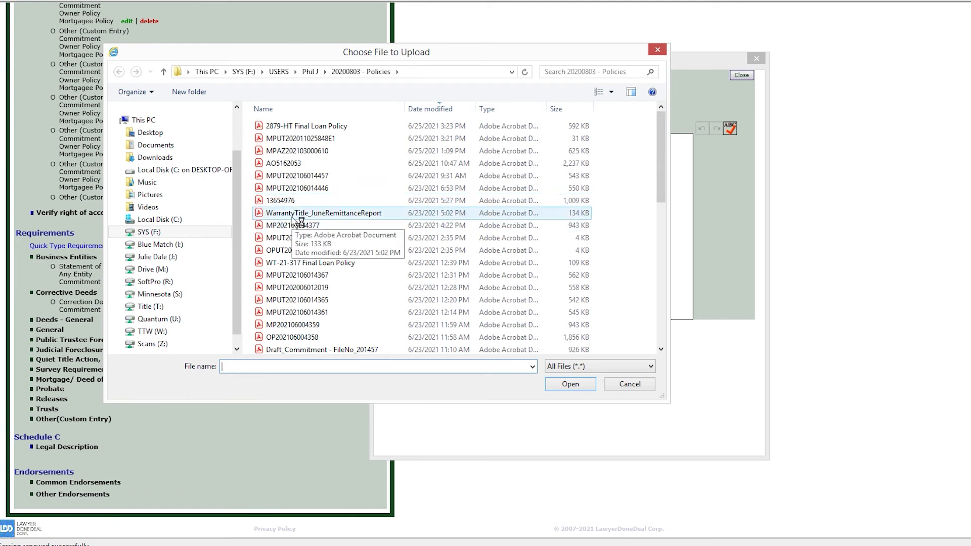
pyautogui.scroll(-4, 304, 243)
pyautogui.scroll(-5, 320, 322)
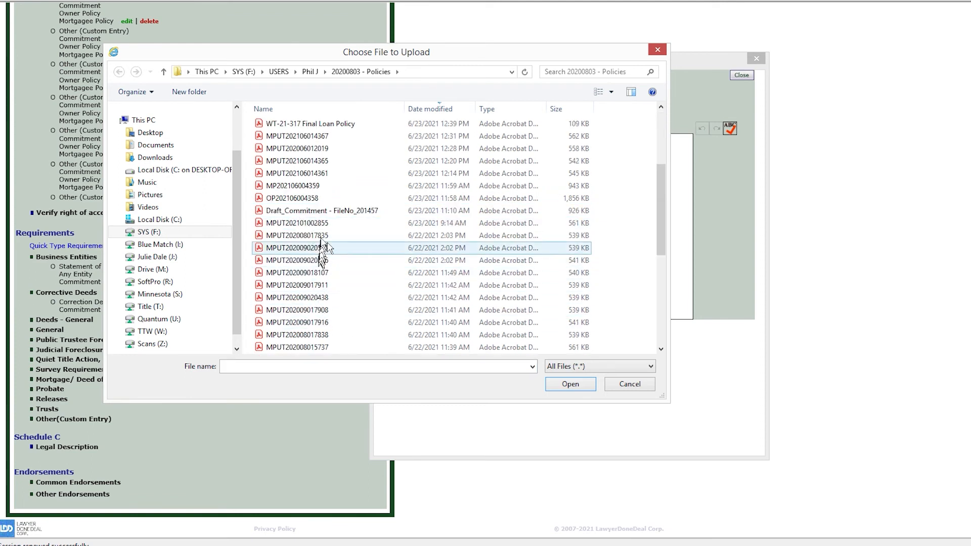
pyautogui.scroll(-2, 301, 298)
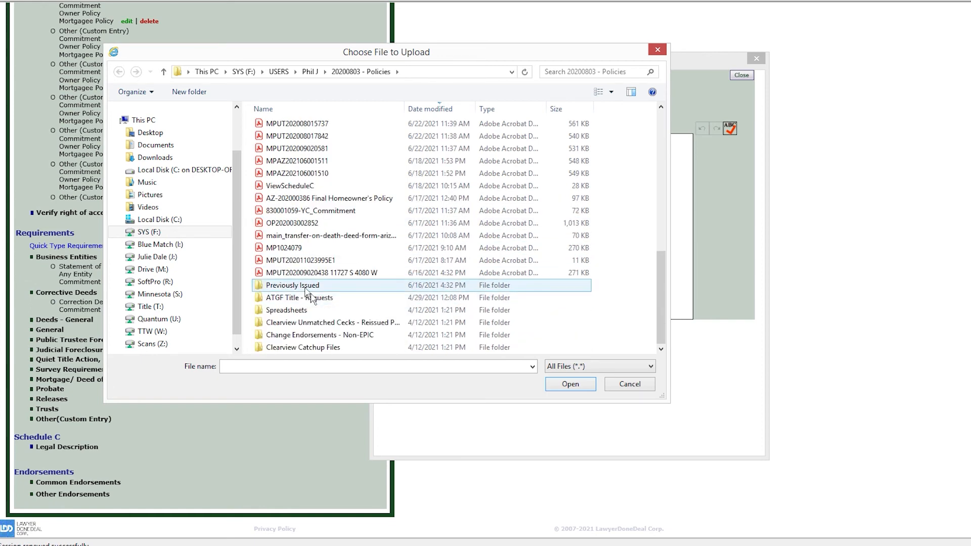
pyautogui.click(309, 276)
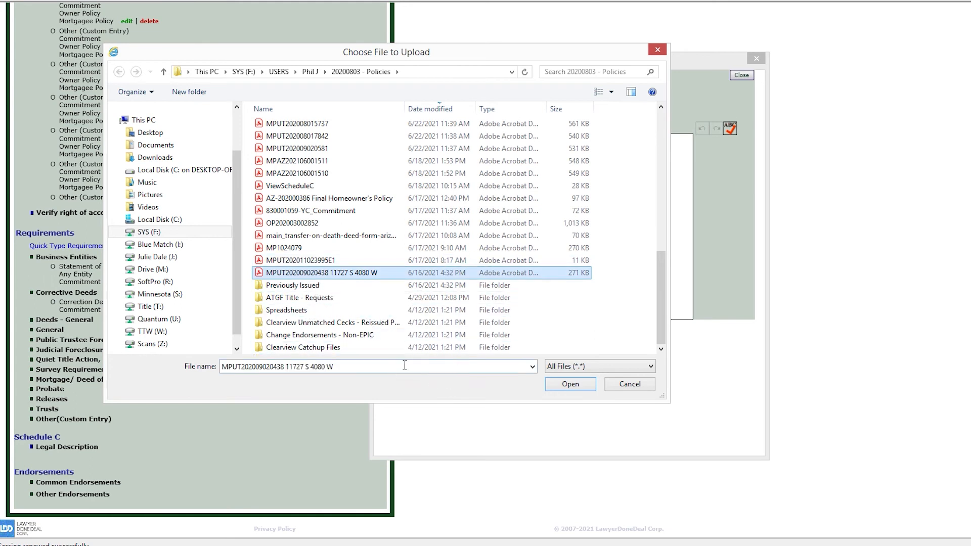
pyautogui.doubleClick(395, 273)
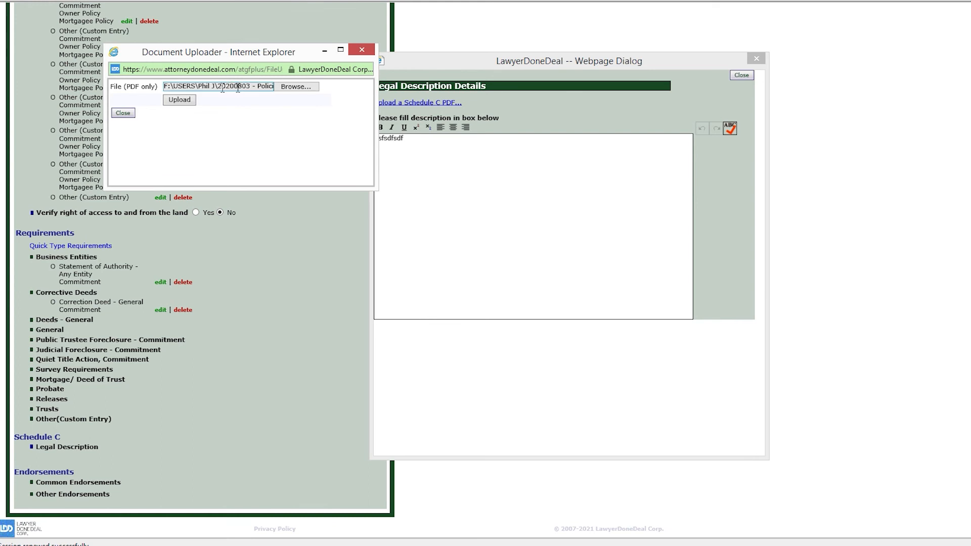
# - Upload the chosen Schedule C PDF, view the uploaded file, and close the legal description
pyautogui.click(189, 99)
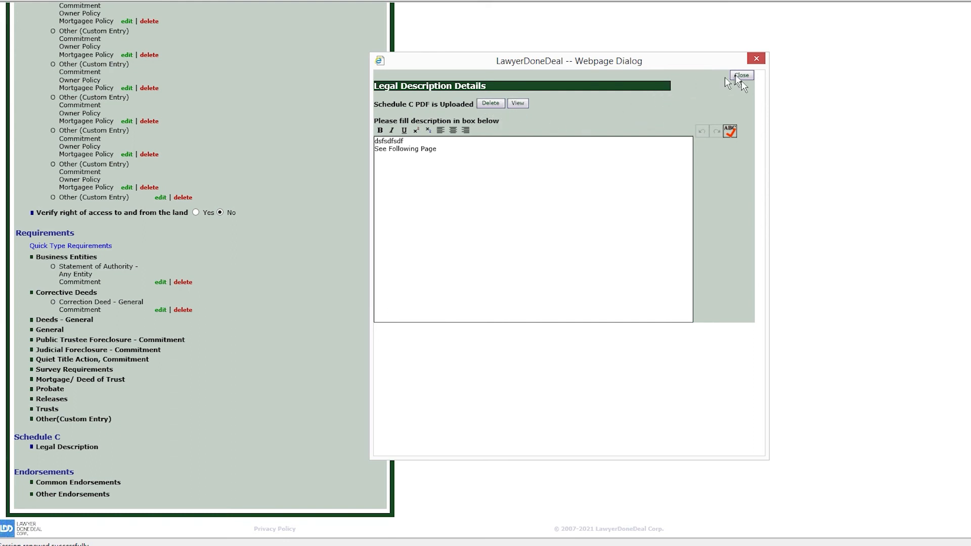
pyautogui.click(520, 104)
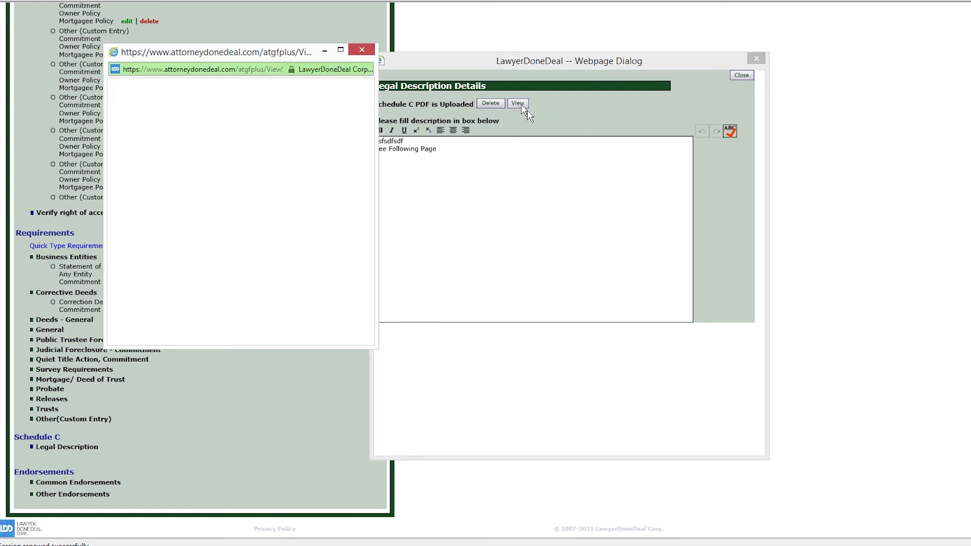
pyautogui.click(362, 50)
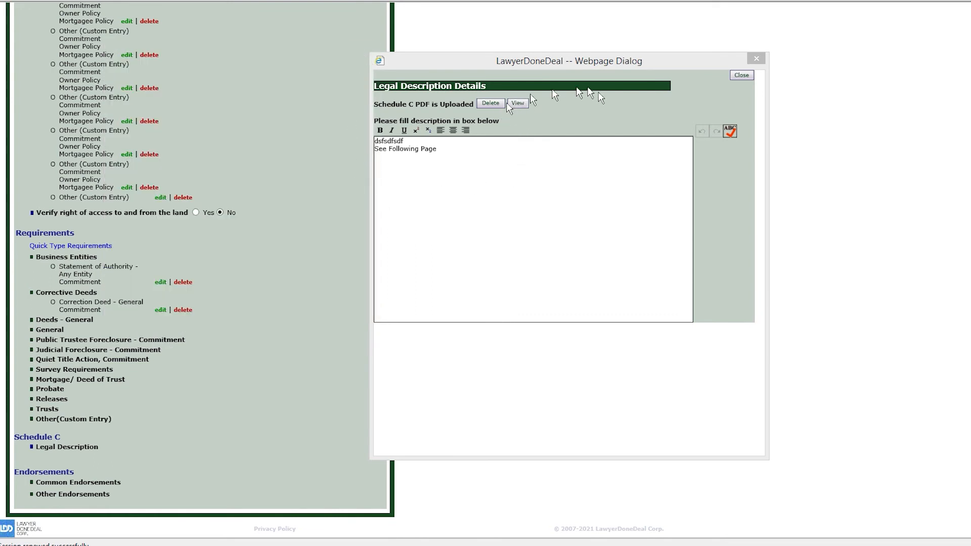
pyautogui.click(742, 75)
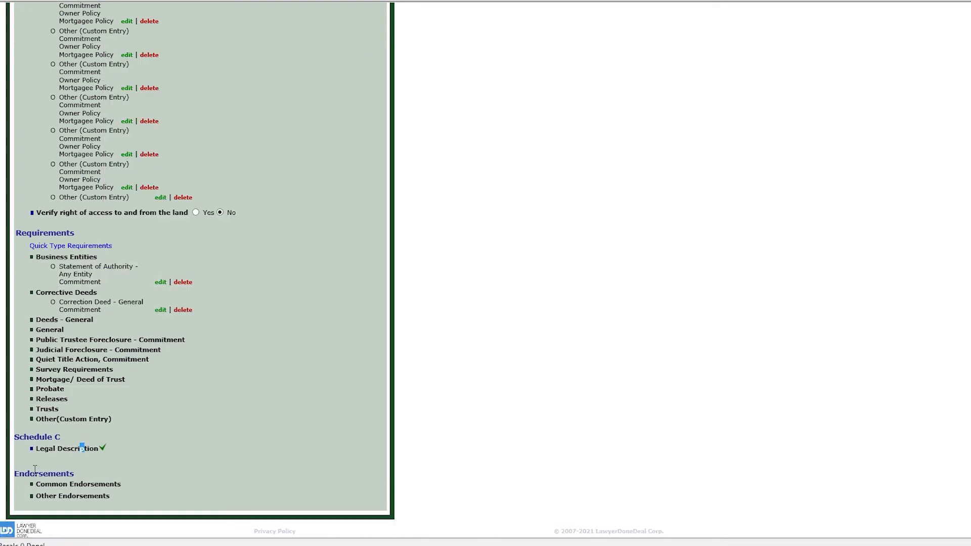
# - Review the 100's, 110's and 115's groups of common endorsement types
pyautogui.click(68, 485)
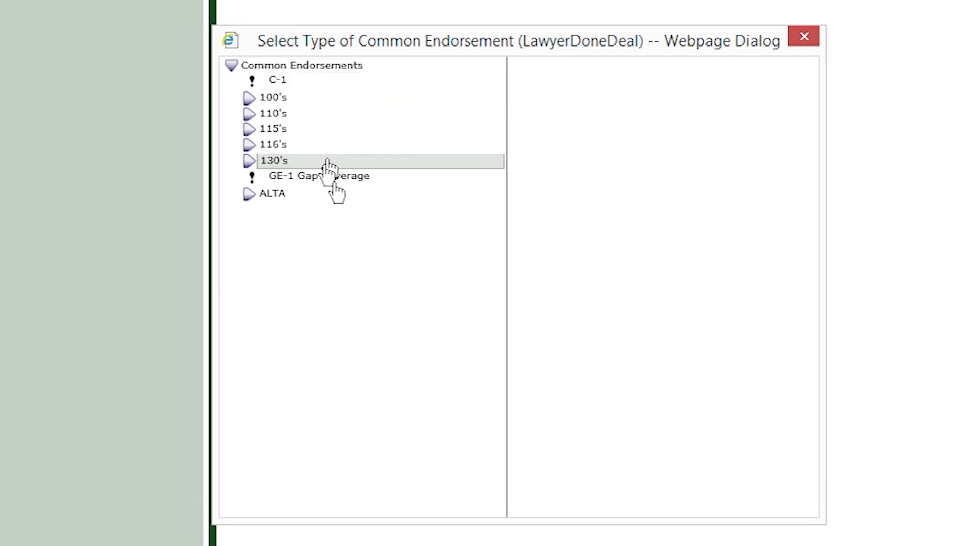
pyautogui.click(288, 101)
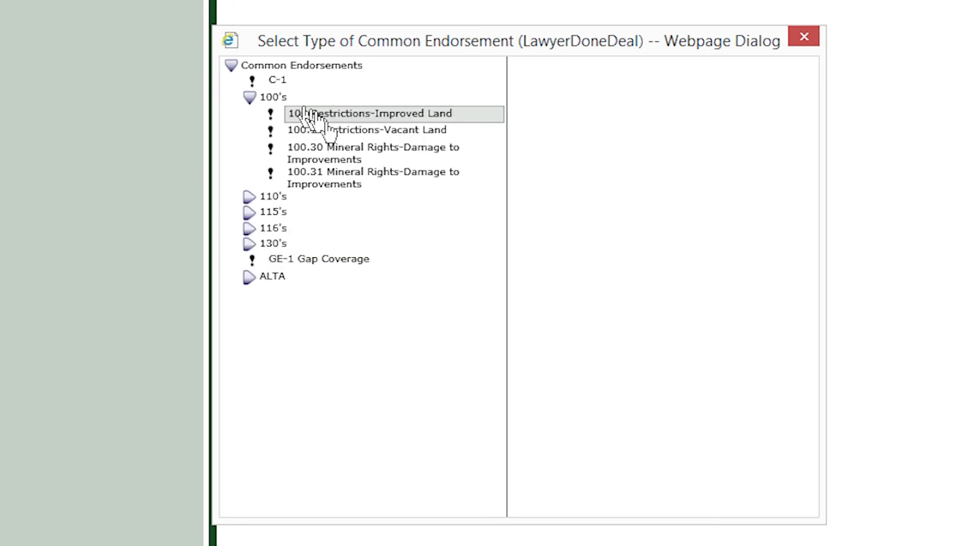
pyautogui.click(315, 155)
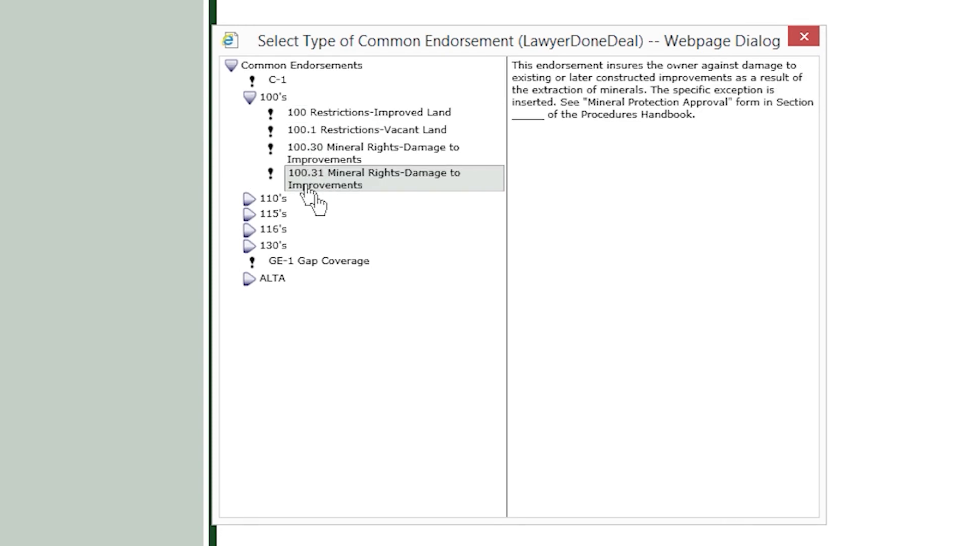
pyautogui.click(253, 199)
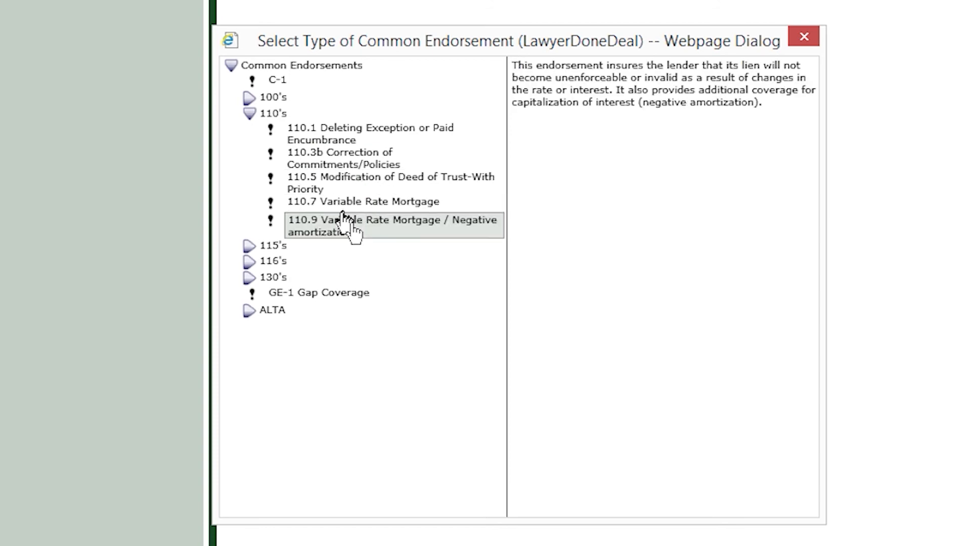
pyautogui.click(250, 247)
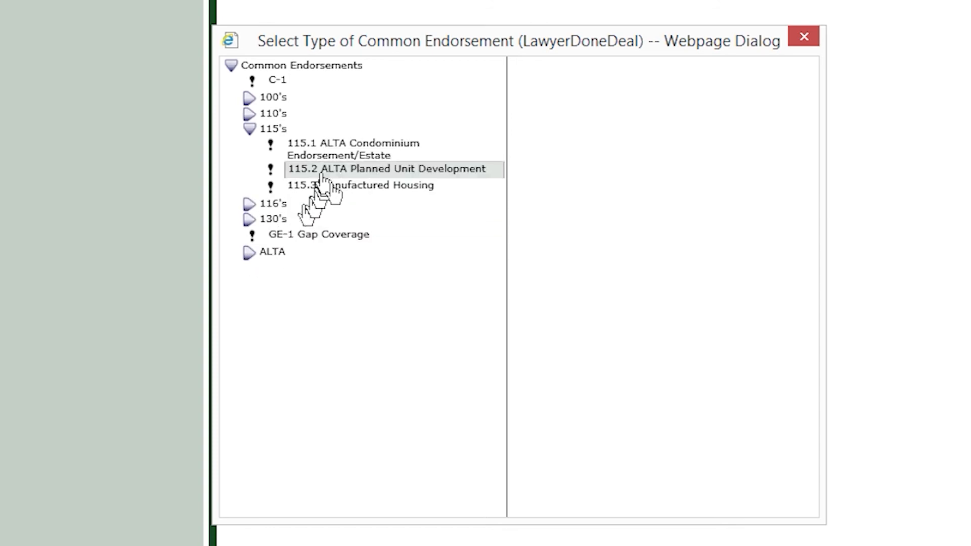
pyautogui.click(259, 112)
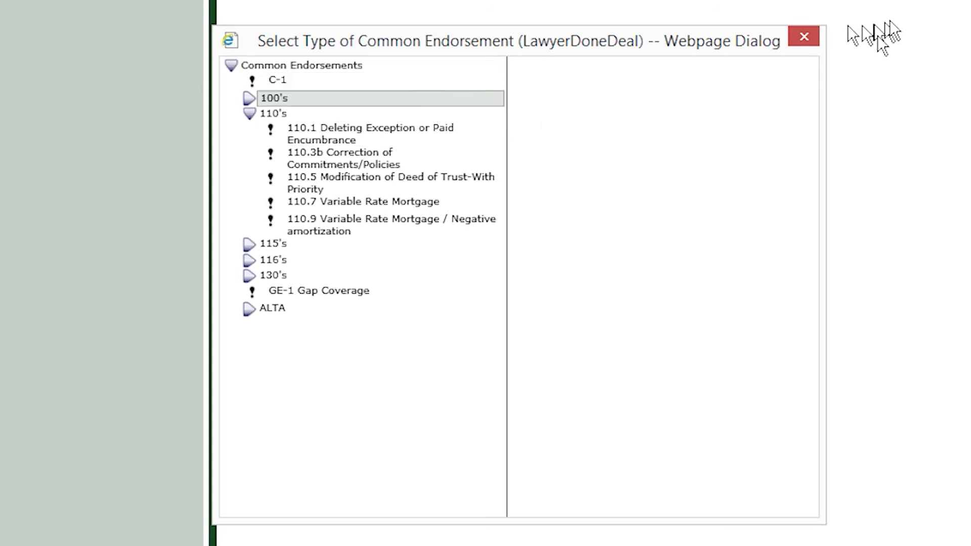
pyautogui.click(804, 37)
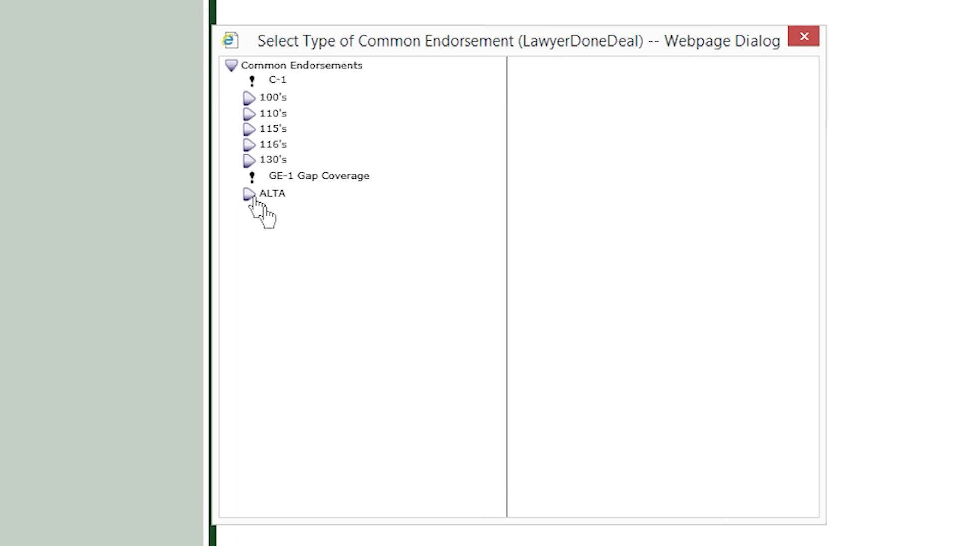
# - Add the ALTA 21-06 Creditor's Rights common endorsement to the Mortgagee Policy with action Include for MP1
pyautogui.click(253, 197)
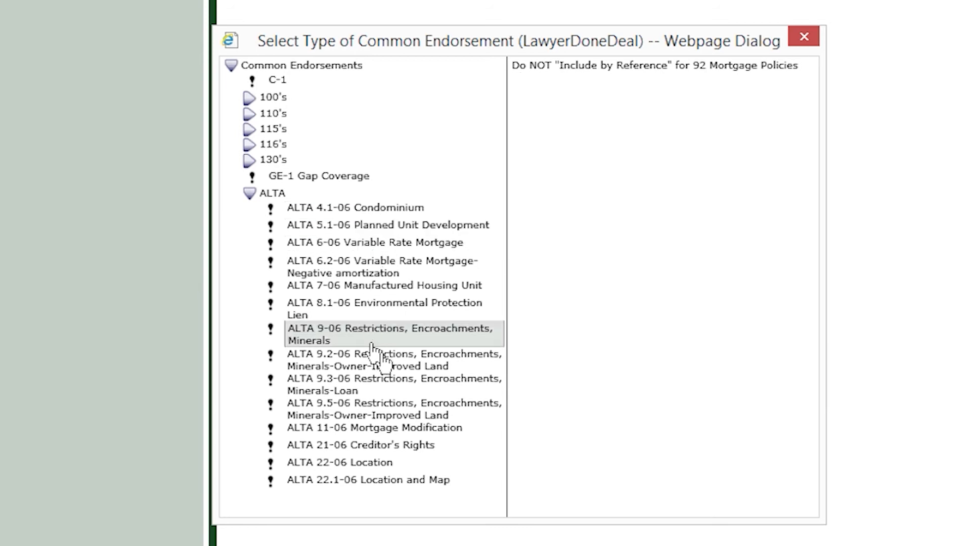
pyautogui.click(377, 445)
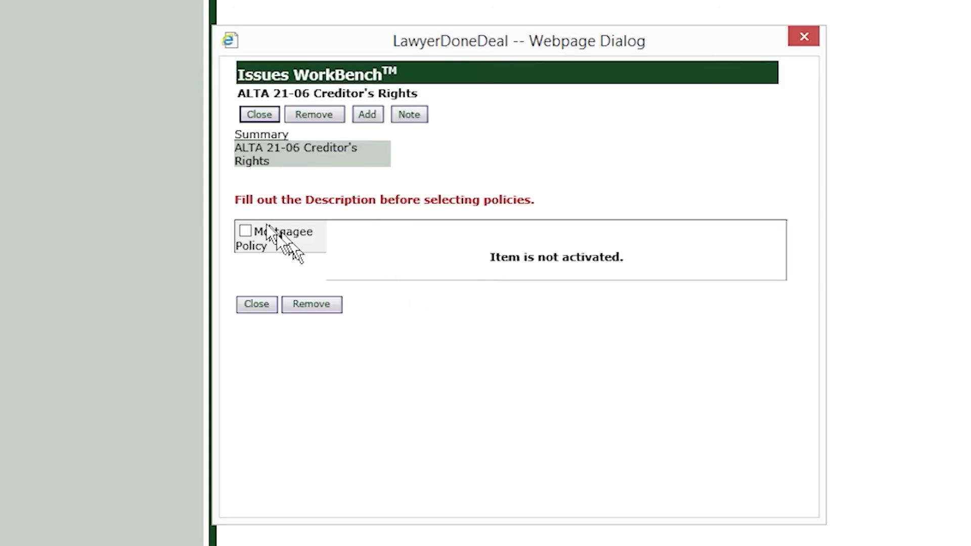
pyautogui.click(258, 245)
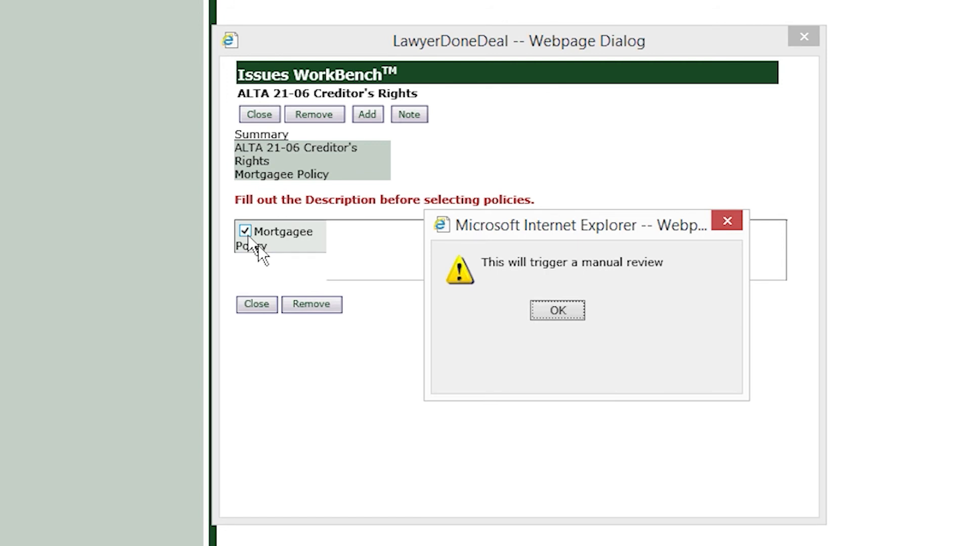
pyautogui.click(581, 316)
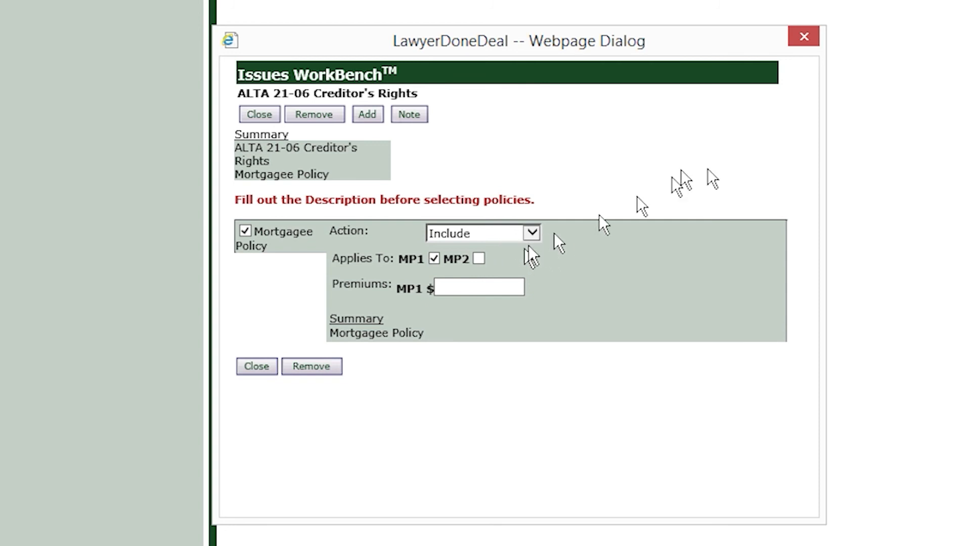
pyautogui.click(804, 37)
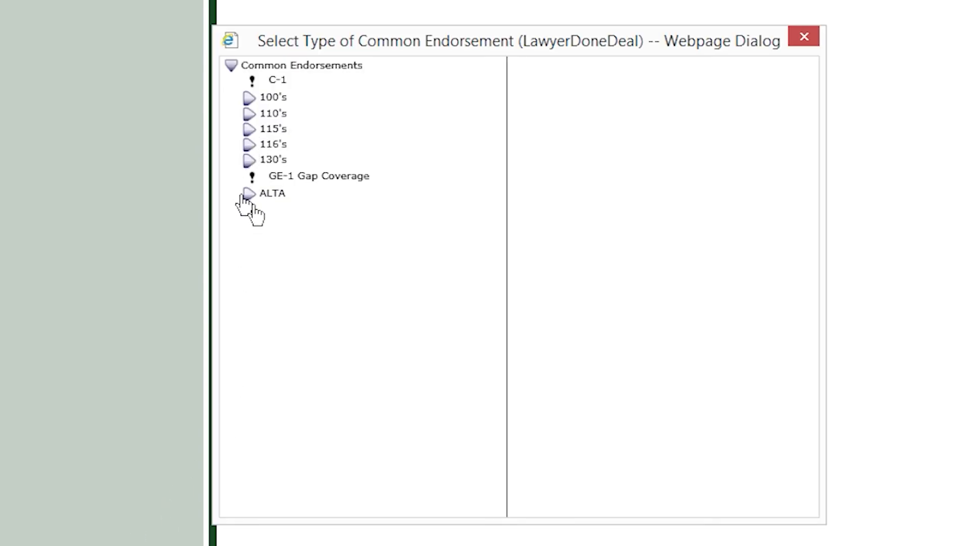
# - Add the ALTA 4.1-06 Condominium common endorsement to the Mortgagee Policy, applying it to MP1 and MP2
pyautogui.click(249, 194)
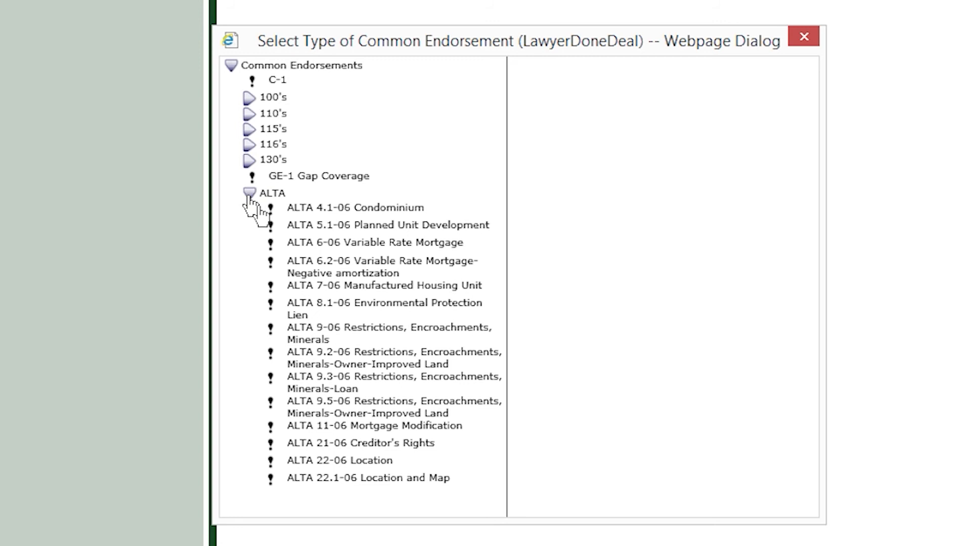
pyautogui.doubleClick(357, 207)
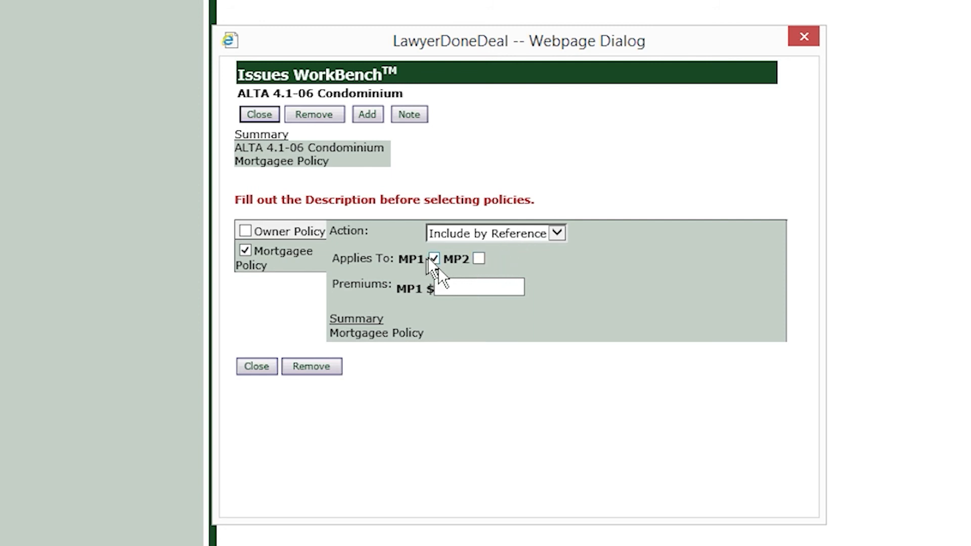
pyautogui.click(478, 260)
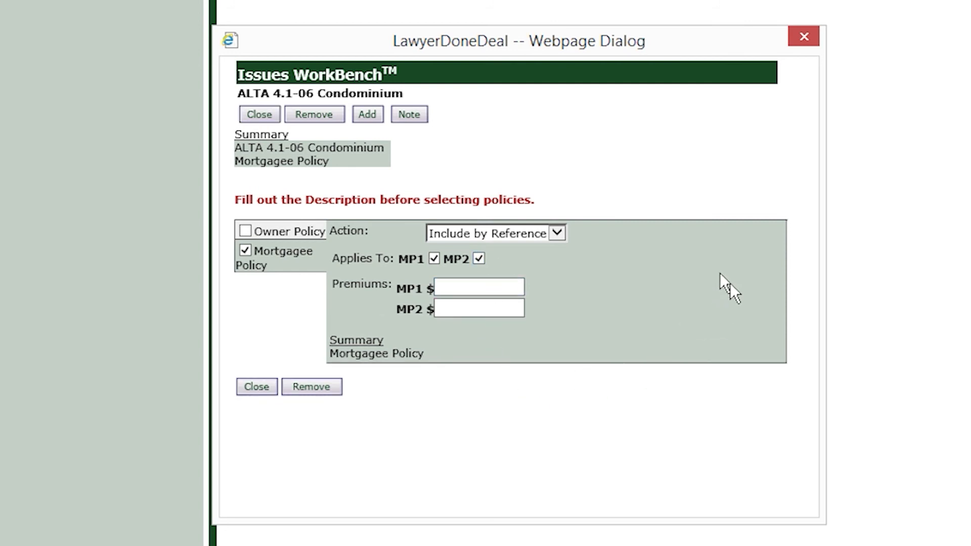
# - Include the Owner Policy in the ALTA 4.1-06 Condominium endorsement, check the mortgagee premium fields, and close the endorsement dialogs
pyautogui.click(274, 232)
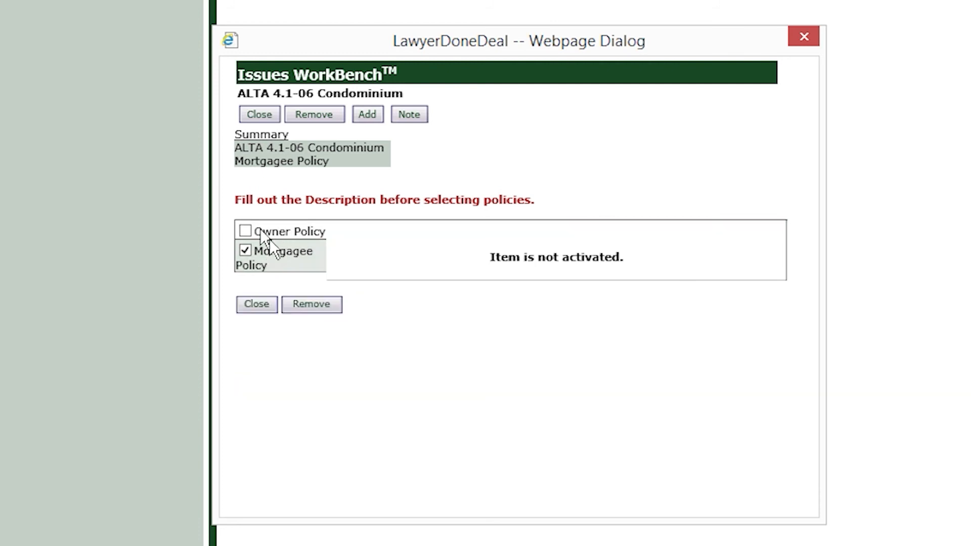
pyautogui.click(247, 231)
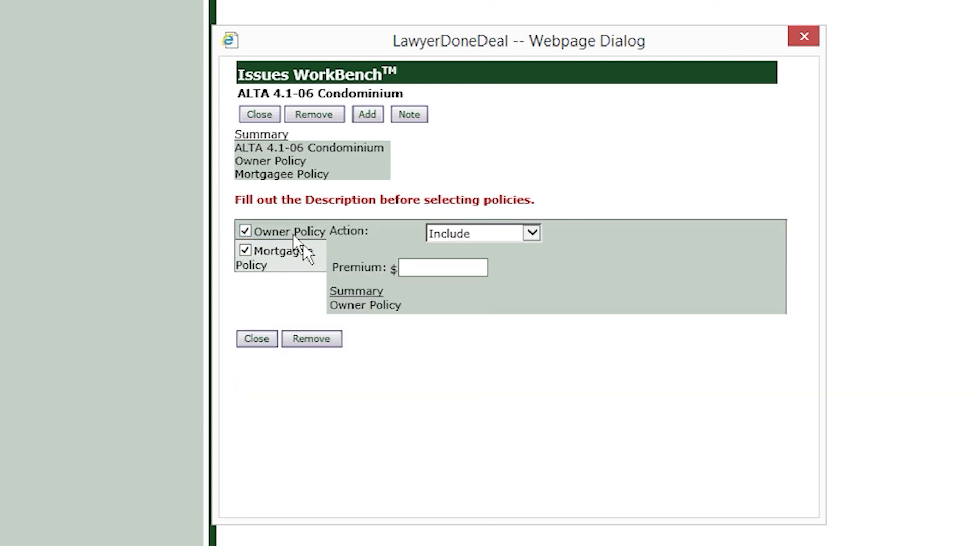
pyautogui.click(281, 260)
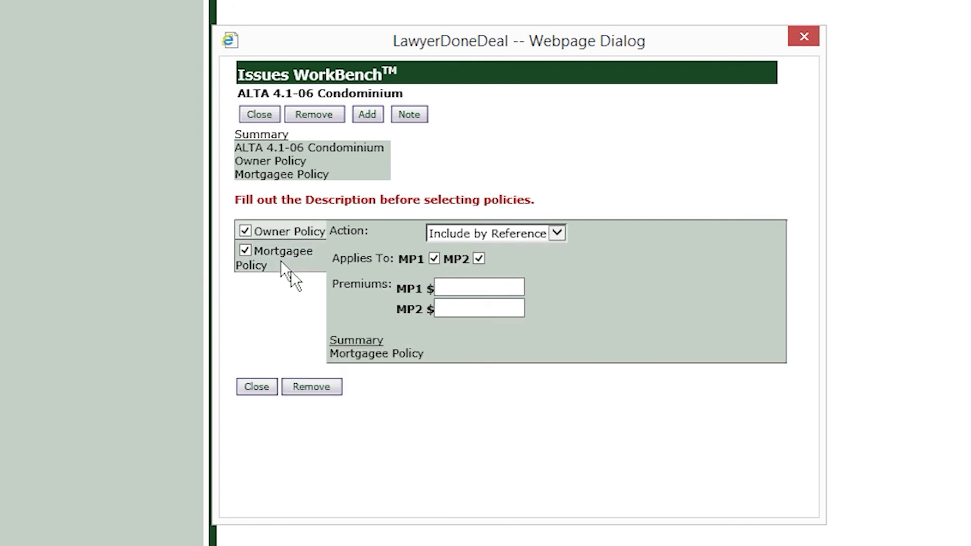
pyautogui.click(495, 304)
pyautogui.click(261, 391)
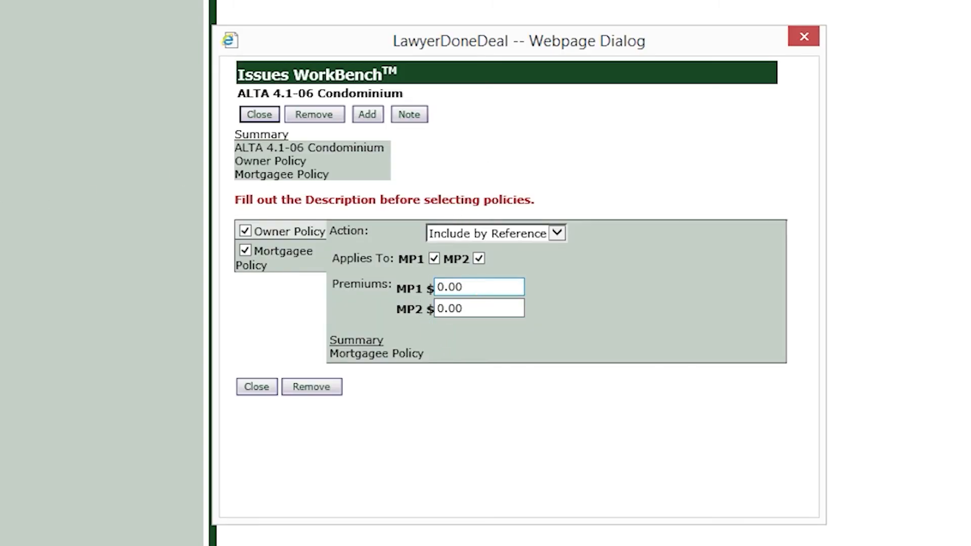
pyautogui.click(797, 35)
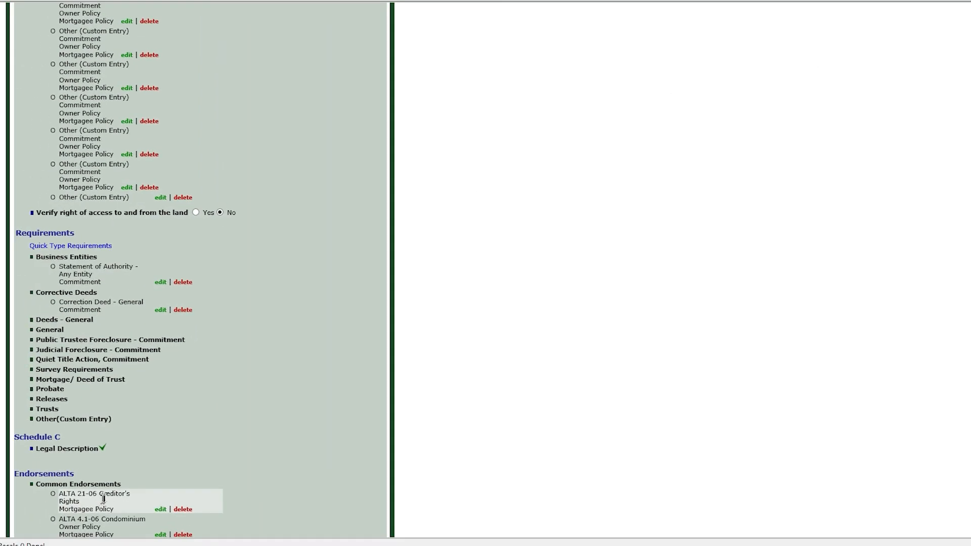
# - Reopen the ALTA 21-06 Creditor's Rights endorsement, check its MP1 premium, and close it
pyautogui.click(160, 509)
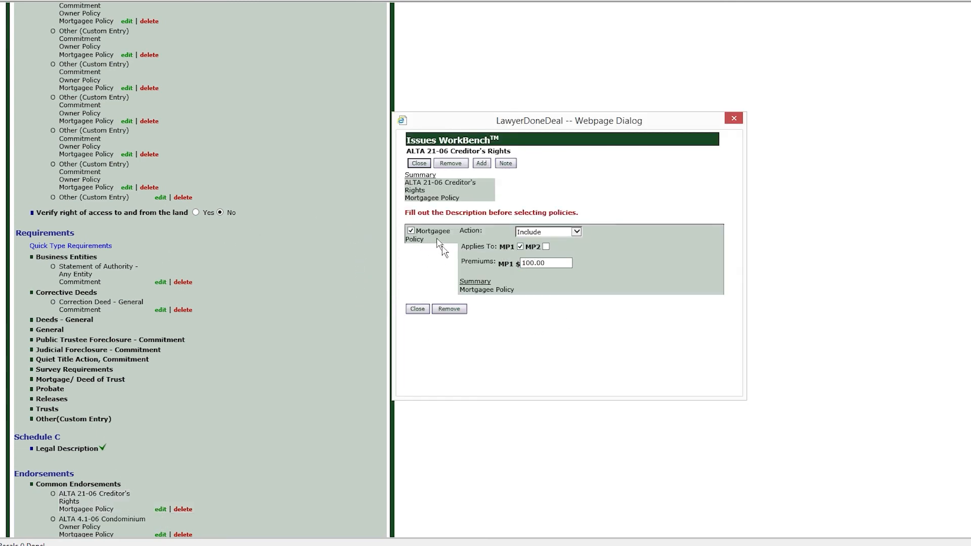
pyautogui.click(551, 266)
pyautogui.doubleClick(550, 265)
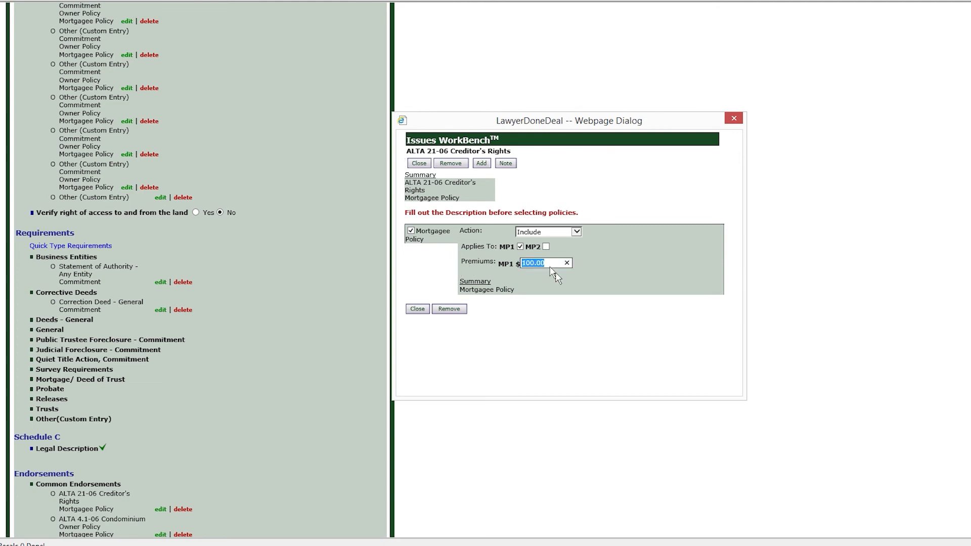
pyautogui.click(421, 312)
# - Review the Other Endorsements types, including the ALTA group, and close the list without adding one
pyautogui.scroll(-2, 158, 284)
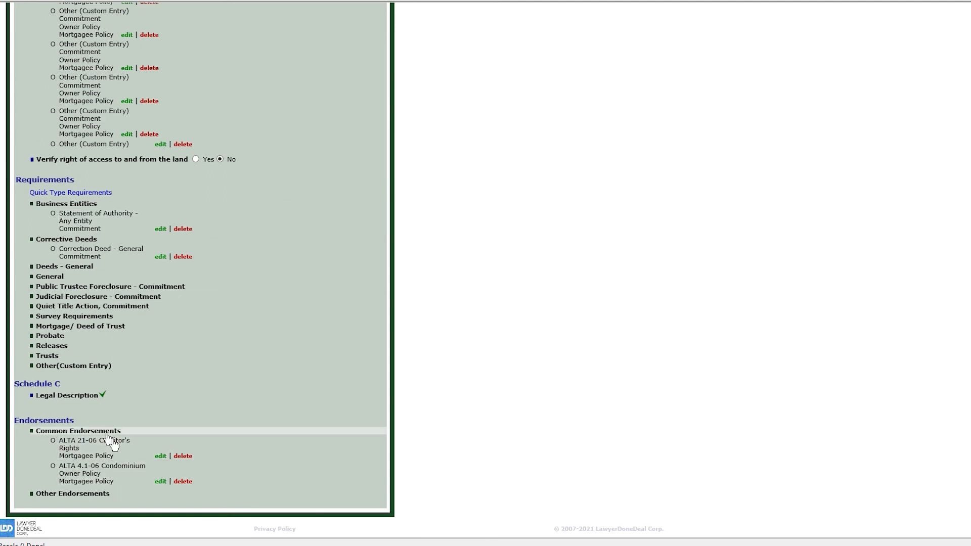
pyautogui.click(94, 499)
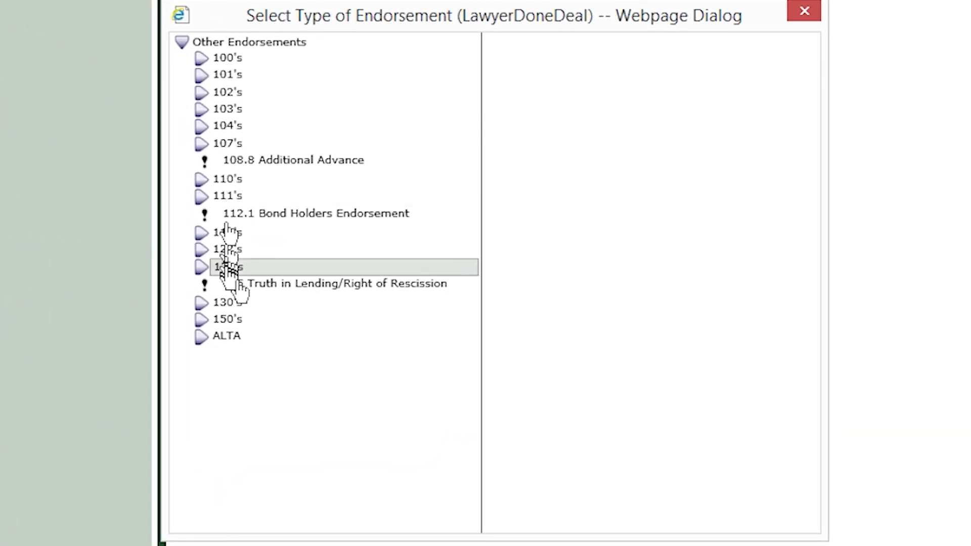
pyautogui.click(229, 342)
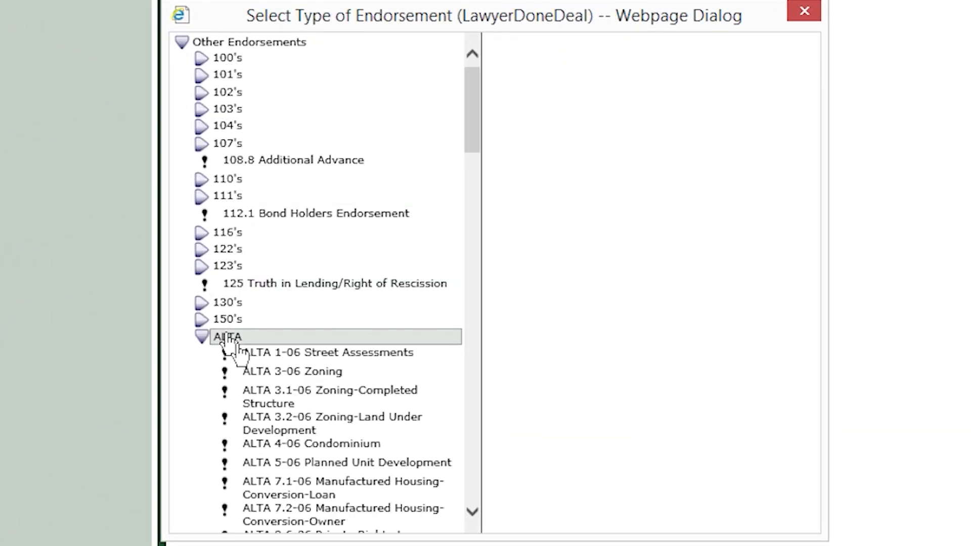
pyautogui.scroll(-5, 254, 352)
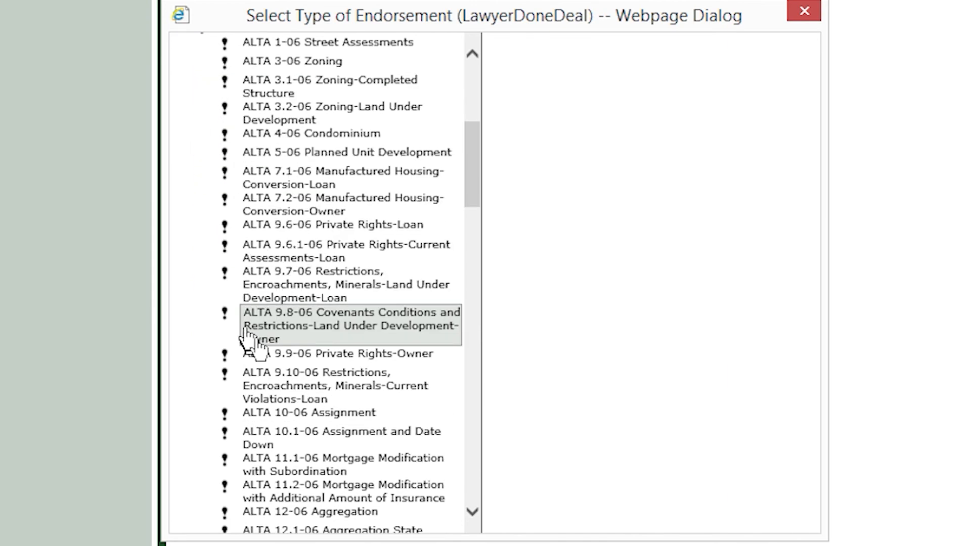
pyautogui.scroll(5, 257, 273)
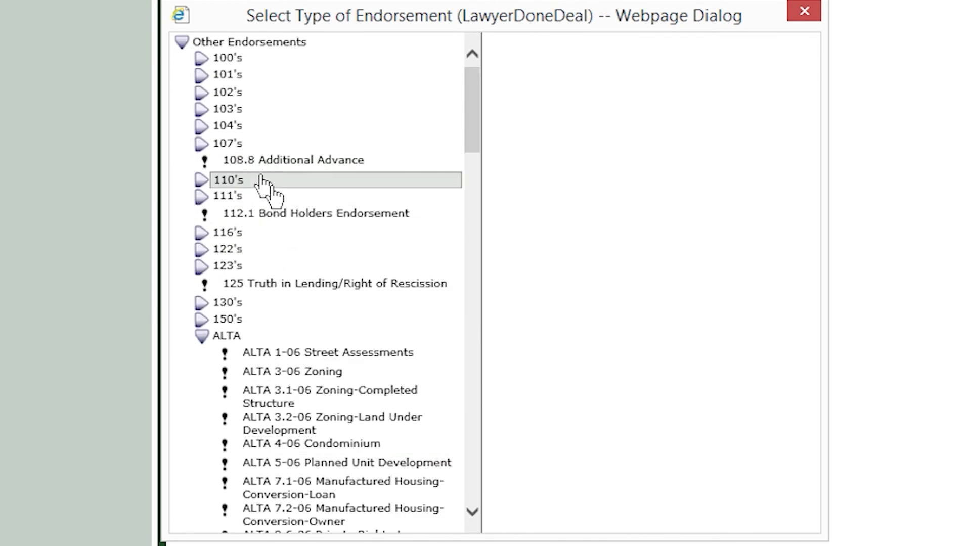
pyautogui.click(805, 12)
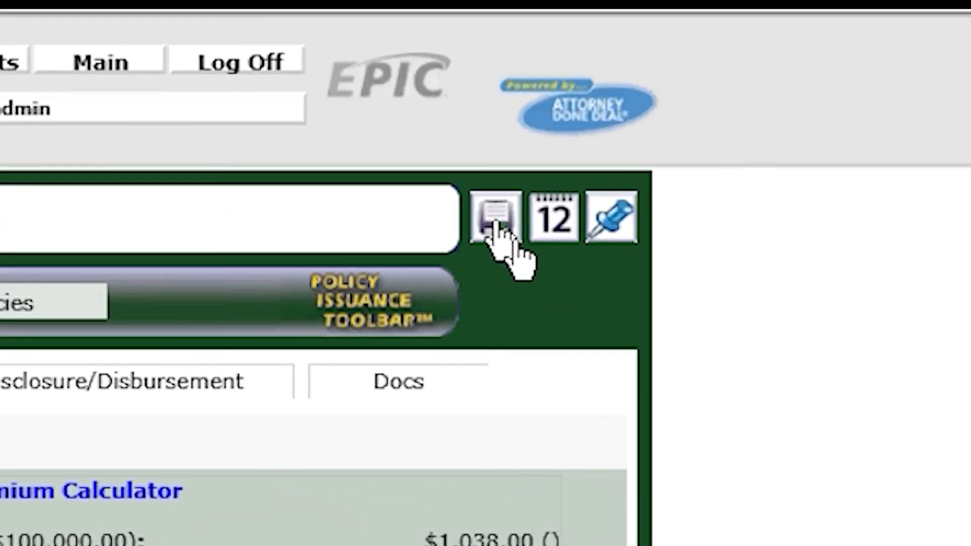
# - Add a new note to the file page and place it over the lower part of the Premium Calculator
pyautogui.click(347, 64)
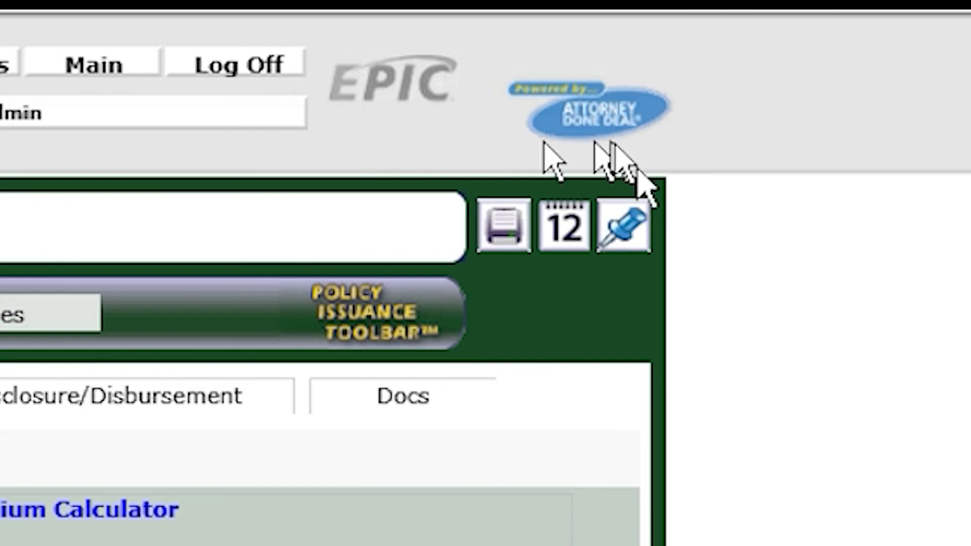
pyautogui.click(638, 222)
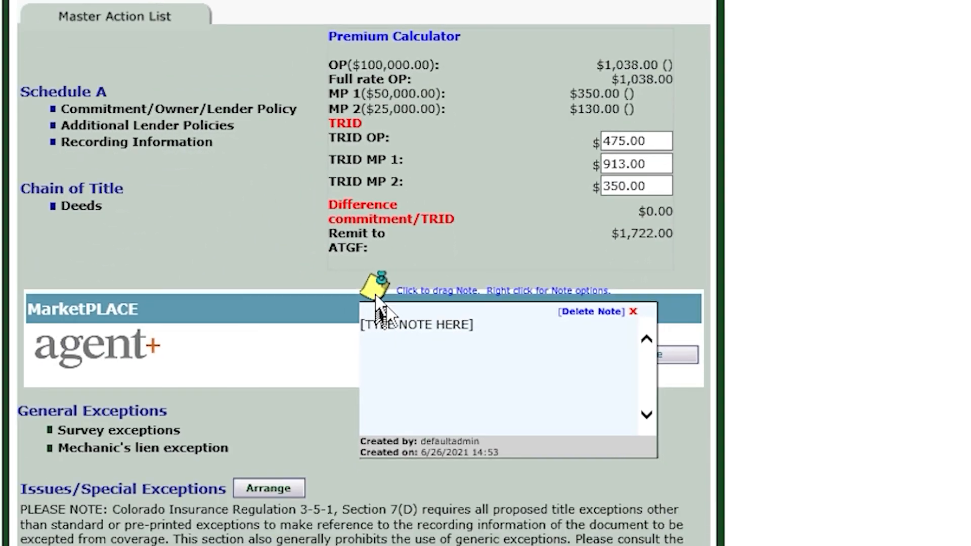
pyautogui.moveTo(373, 297); pyautogui.dragTo(529, 215)
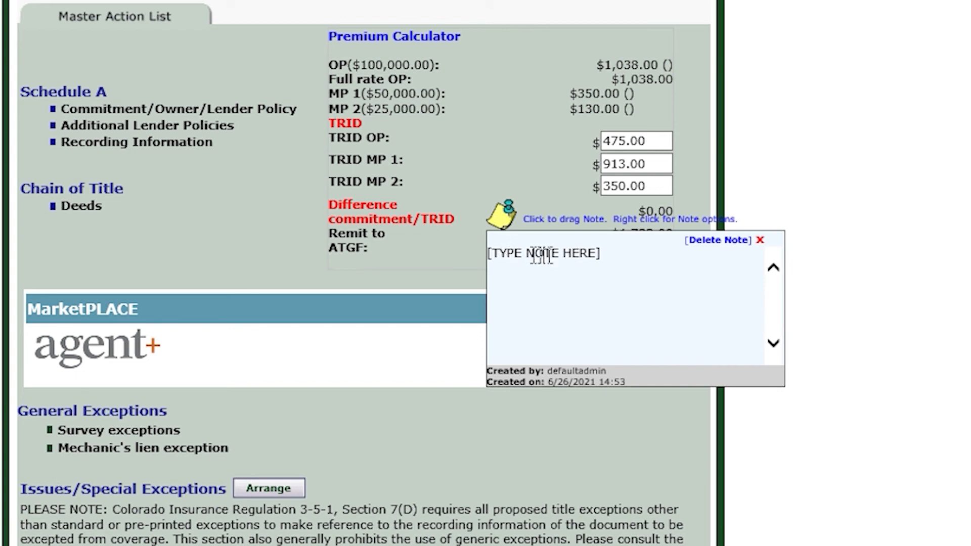
# - Replace the note's placeholder text with "Serawrawerrar wearawerwer" and leave the note so it saves
pyautogui.moveTo(610, 253); pyautogui.dragTo(487, 254)
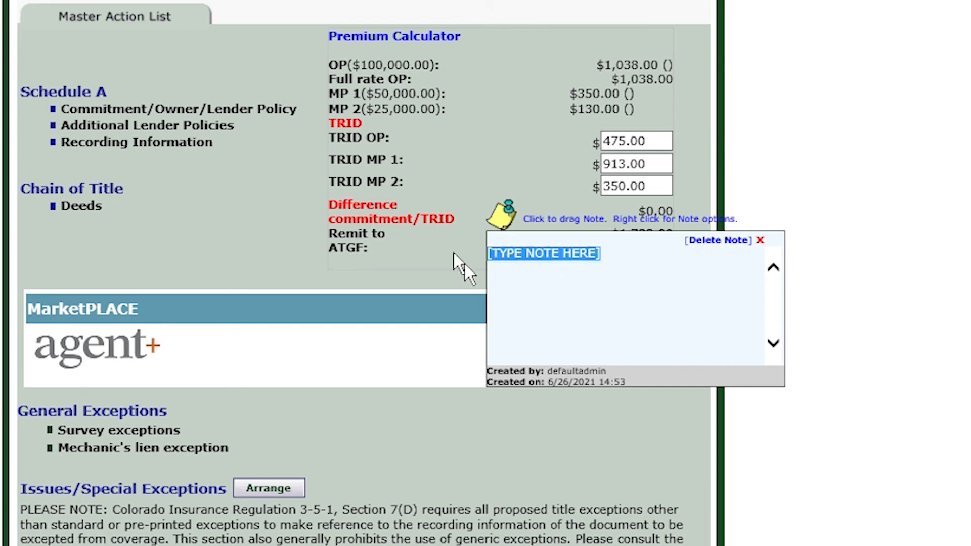
pyautogui.write('SEller nolt')
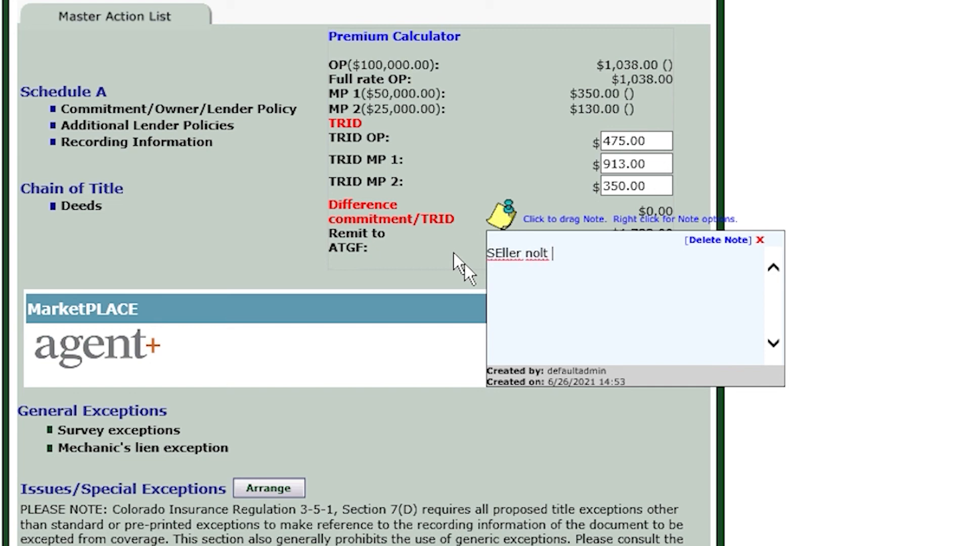
pyautogui.press('BackSpace')
pyautogui.press('BackSpace')
pyautogui.press('BackSpace')
pyautogui.press('BackSpace')
pyautogui.press('BackSpace')
pyautogui.press('BackSpace')
pyautogui.press('BackSpace')
pyautogui.press('BackSpace')
pyautogui.press('BackSpace')
pyautogui.press('BackSpace')
pyautogui.press('BackSpace')
pyautogui.press('BackSpace')
pyautogui.write('erawrawerr')
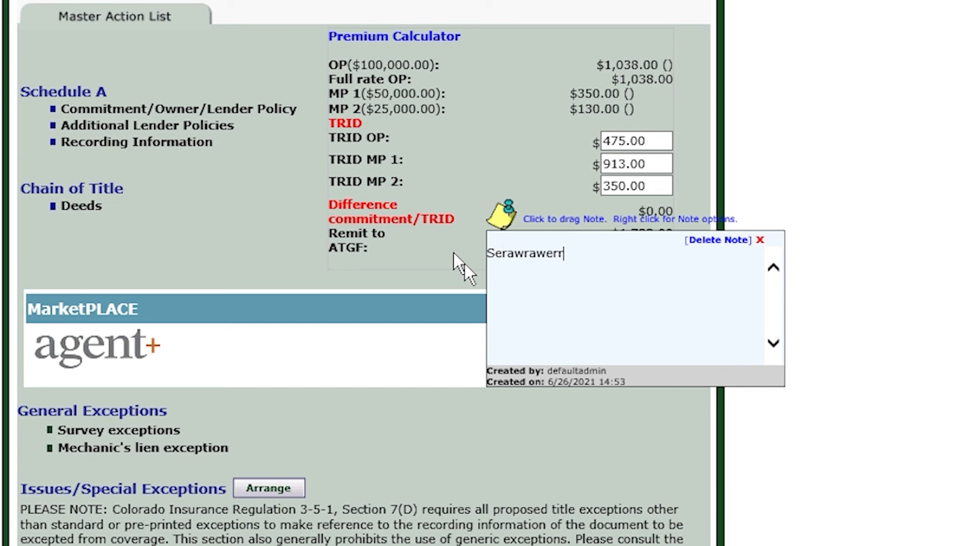
pyautogui.write('ar   wearawerwer')
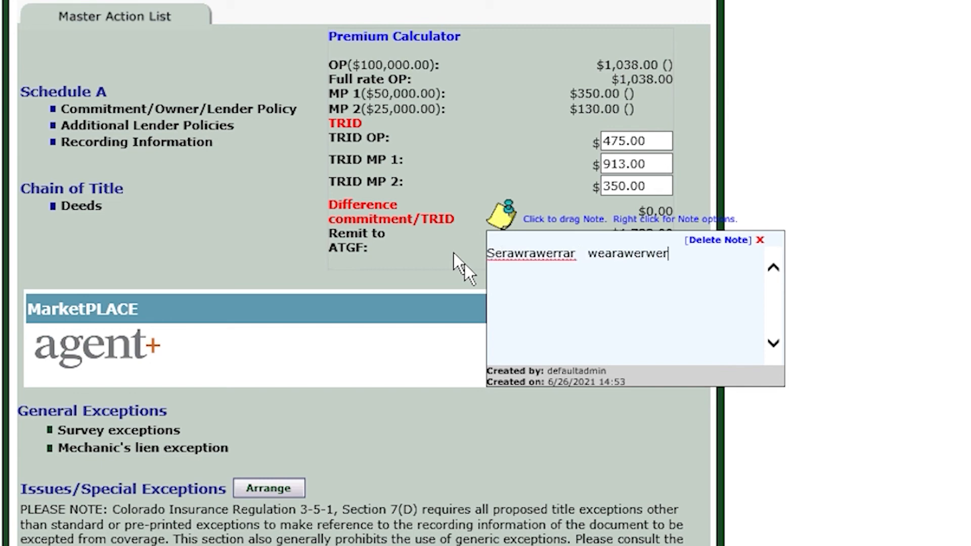
pyautogui.click(466, 264)
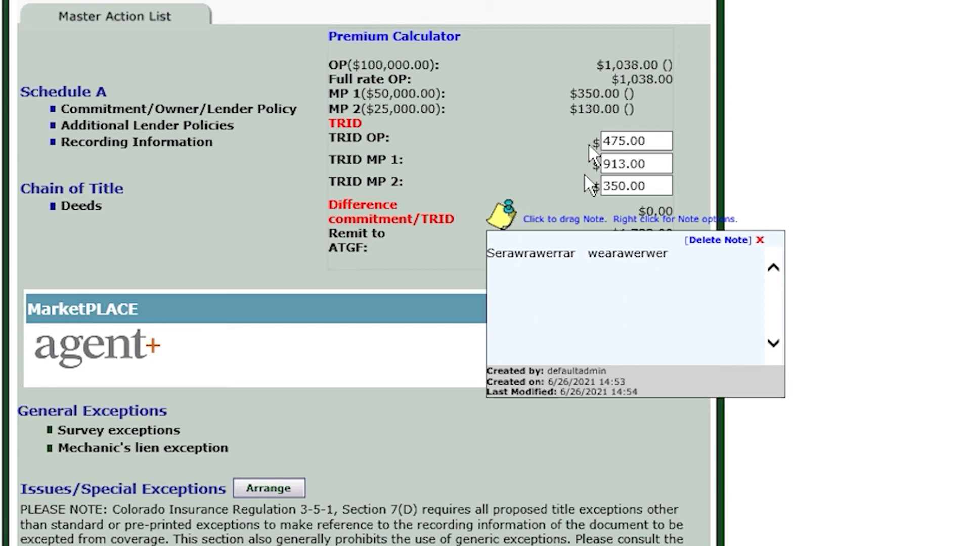
# - Set the note to always show on the file page, then check its remaining display options
pyautogui.rightClick(505, 216)
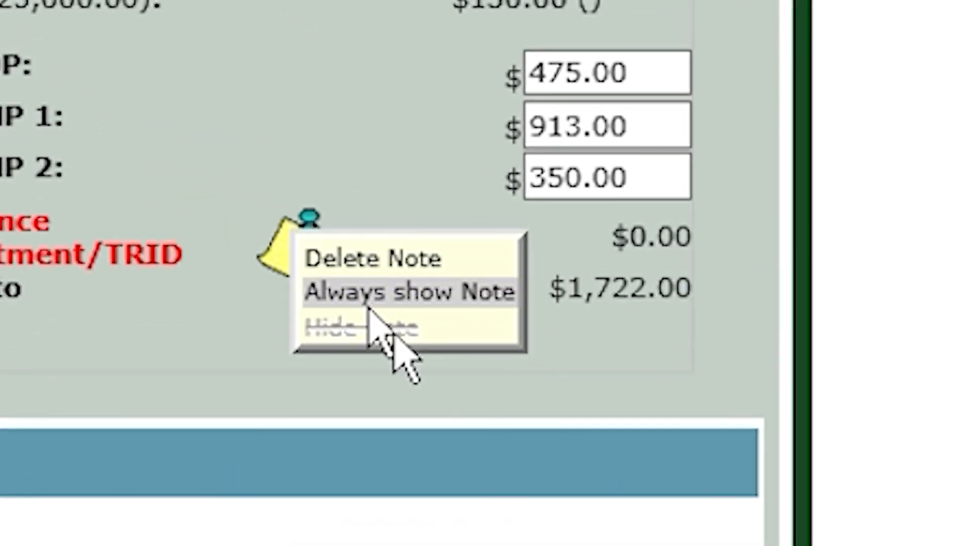
pyautogui.click(375, 291)
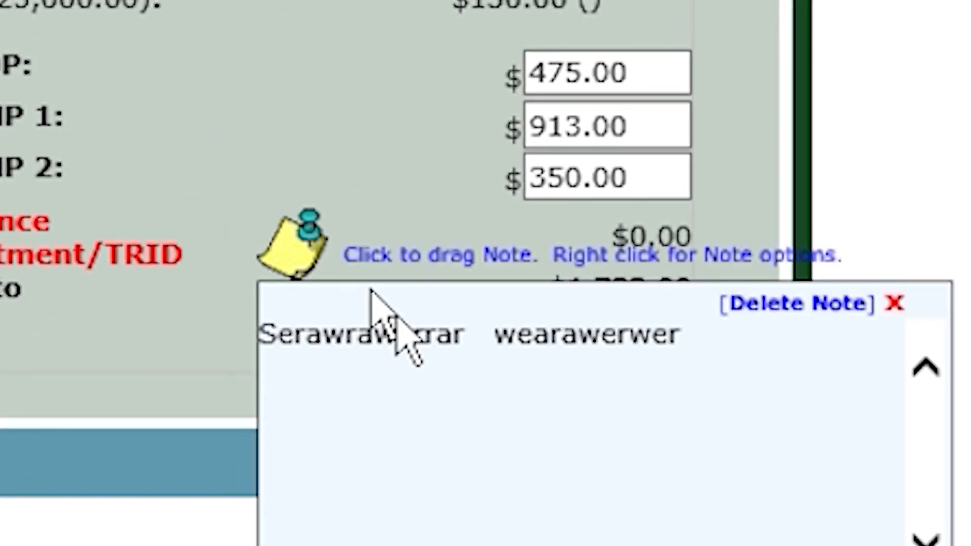
pyautogui.rightClick(284, 247)
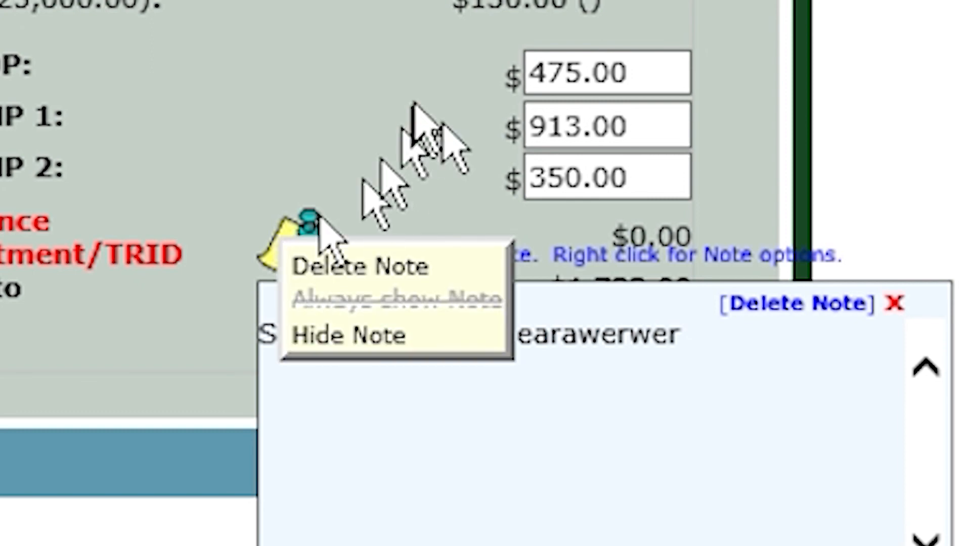
pyautogui.click(434, 101)
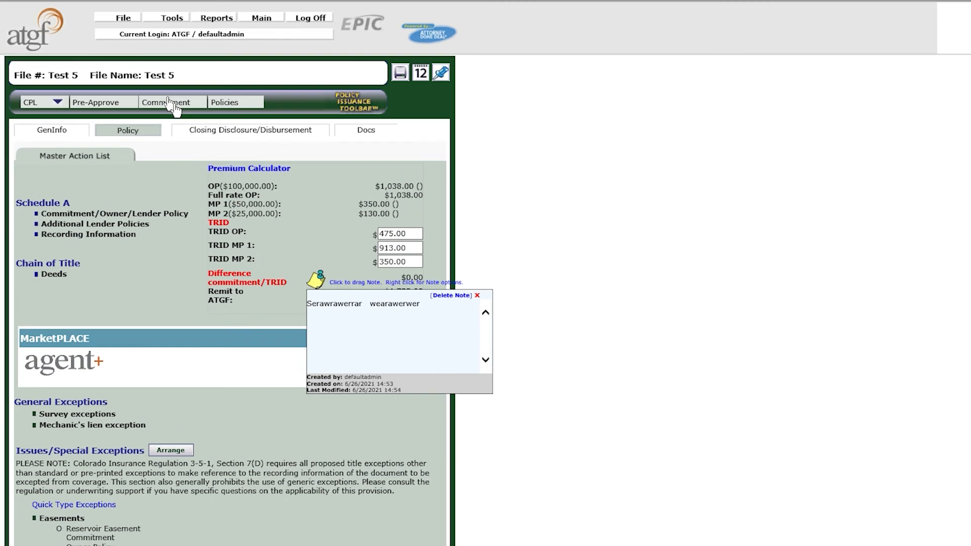
# - Preview a new commitment and review the draft's conditions and Schedule A policies, premiums and endorsements
pyautogui.click(147, 89)
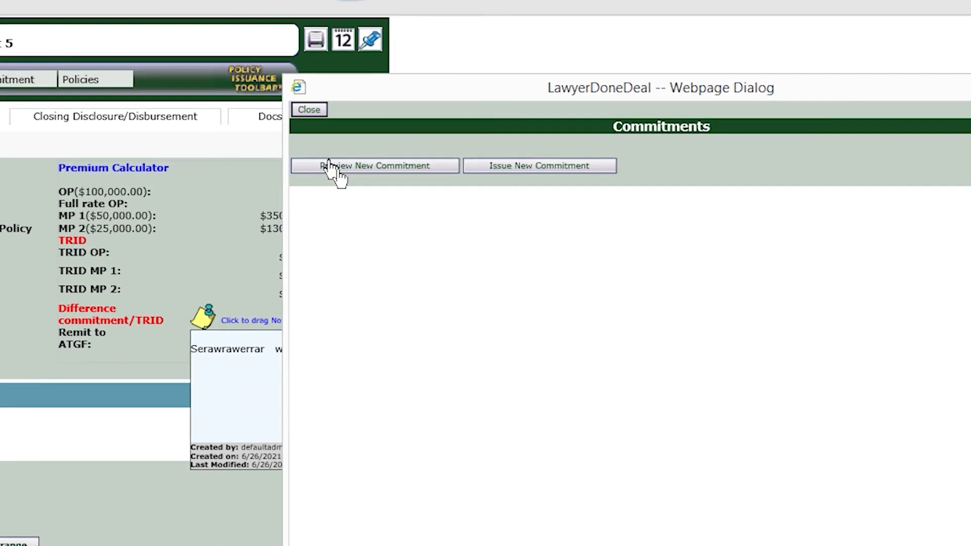
pyautogui.click(468, 189)
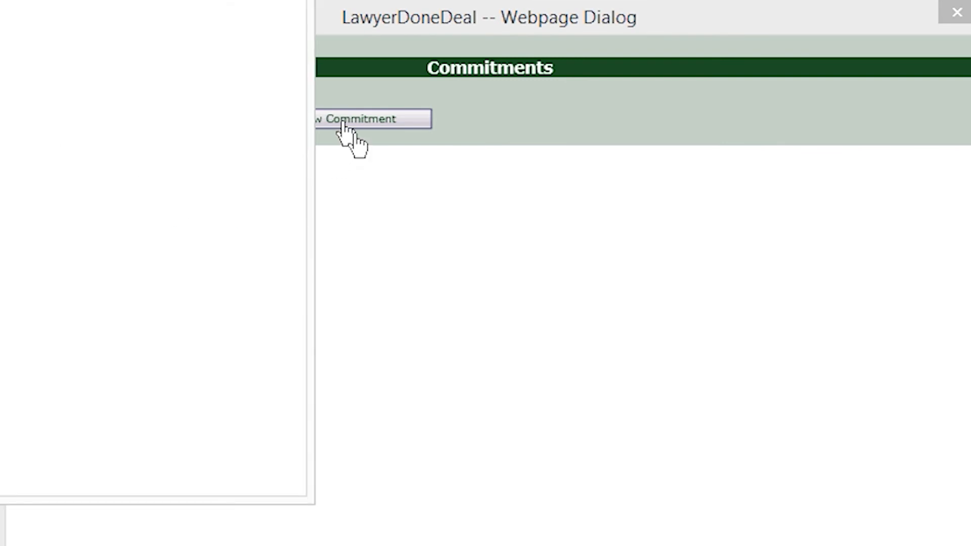
pyautogui.click(344, 127)
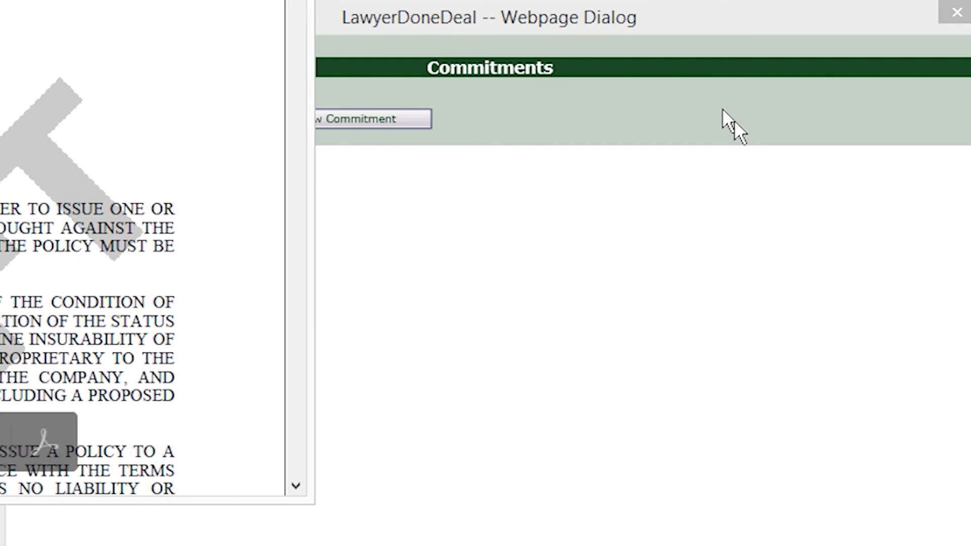
pyautogui.scroll(-10, 147, 177)
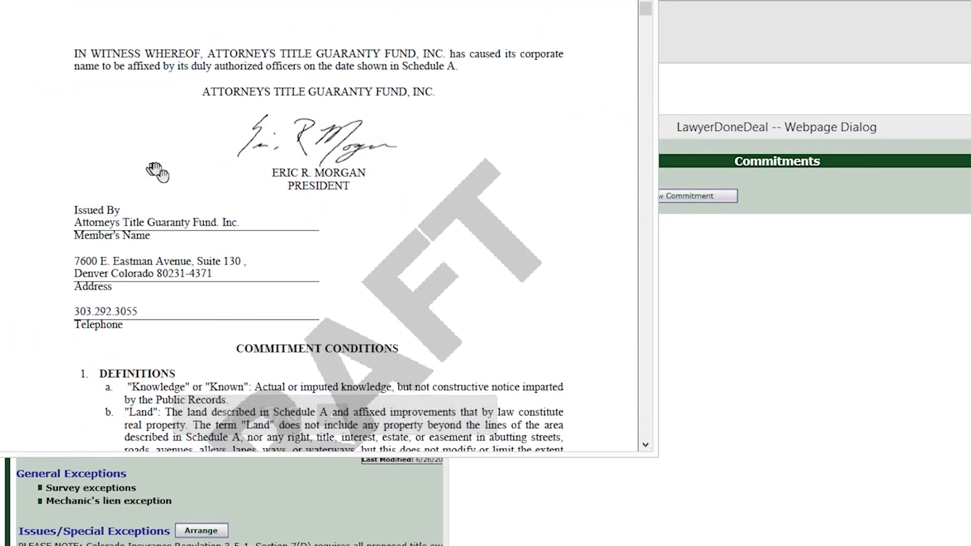
pyautogui.scroll(-10, 156, 172)
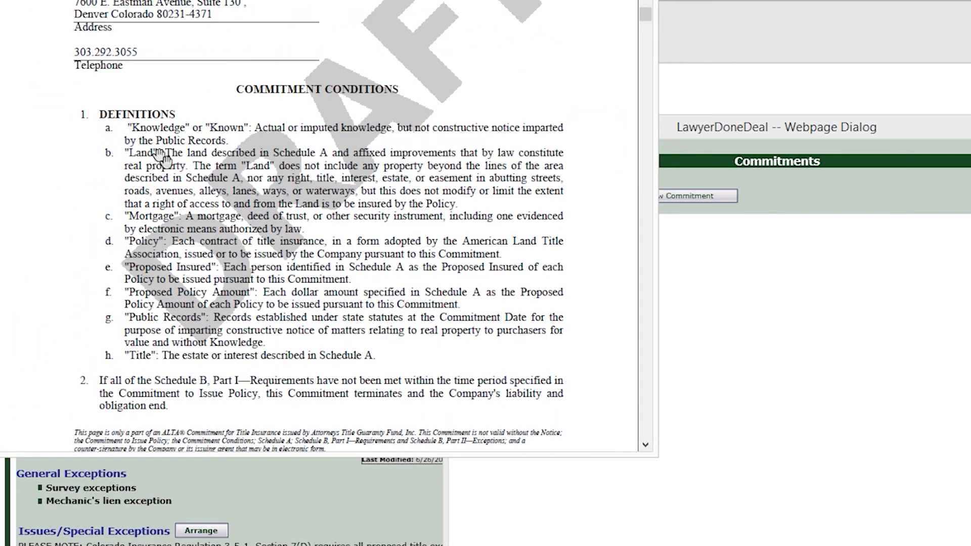
pyautogui.scroll(-15, 158, 132)
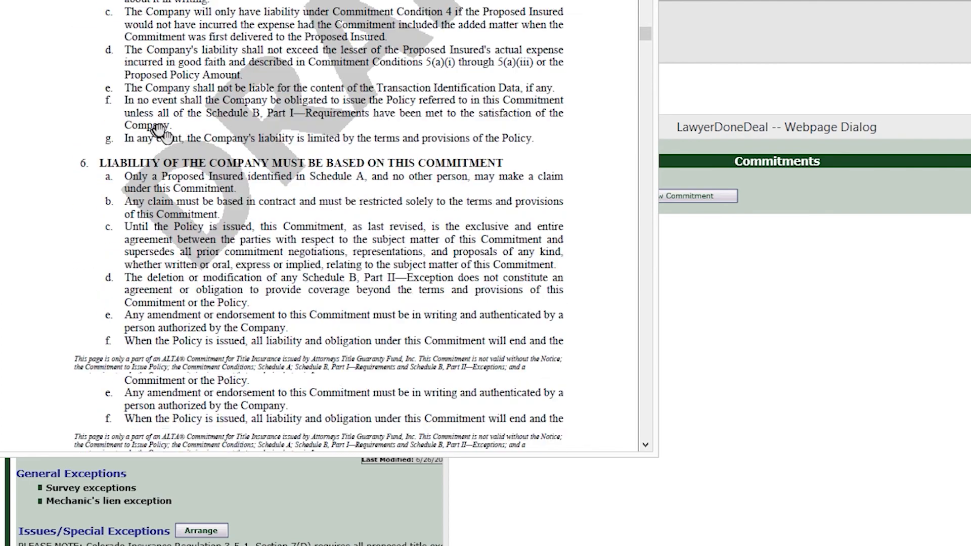
pyautogui.scroll(-10, 205, 222)
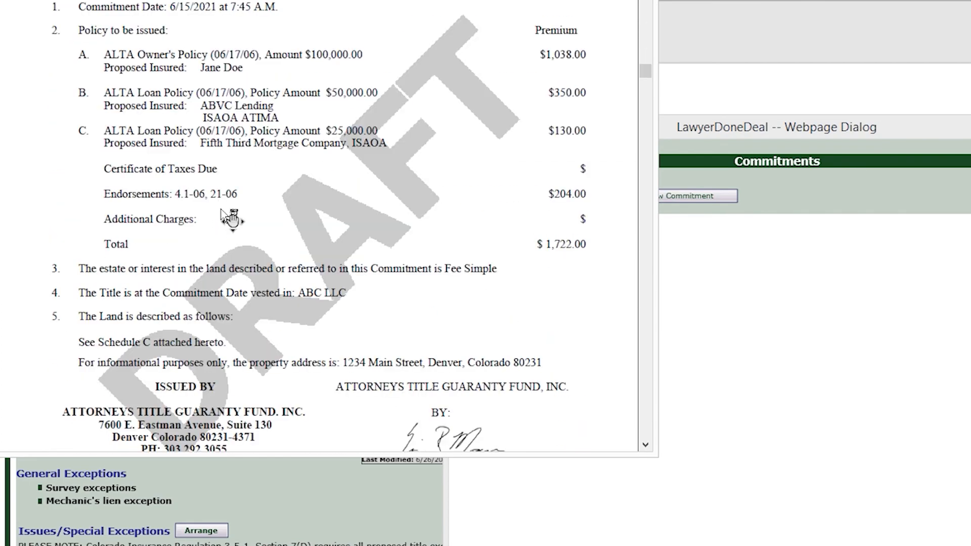
pyautogui.scroll(8, 222, 212)
pyautogui.scroll(-7, 223, 210)
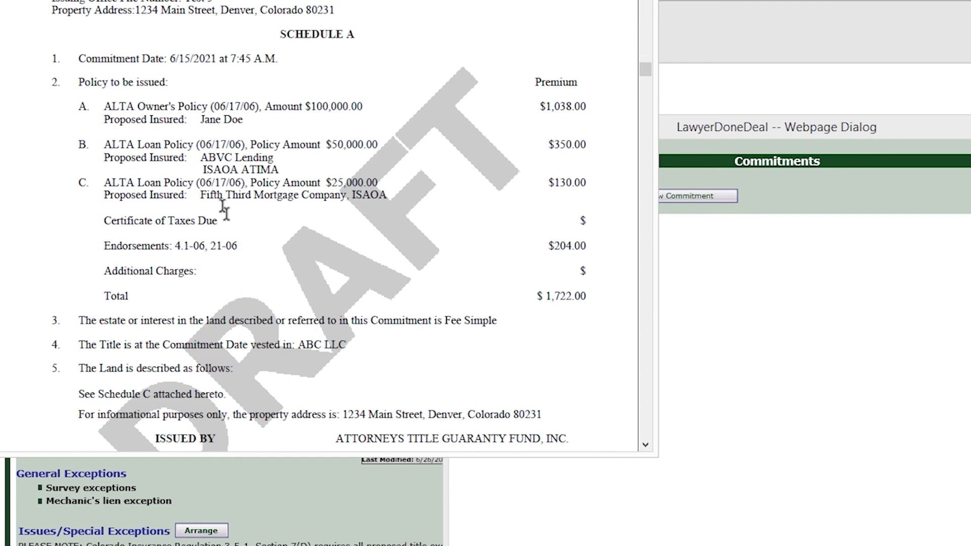
pyautogui.scroll(-8, 223, 210)
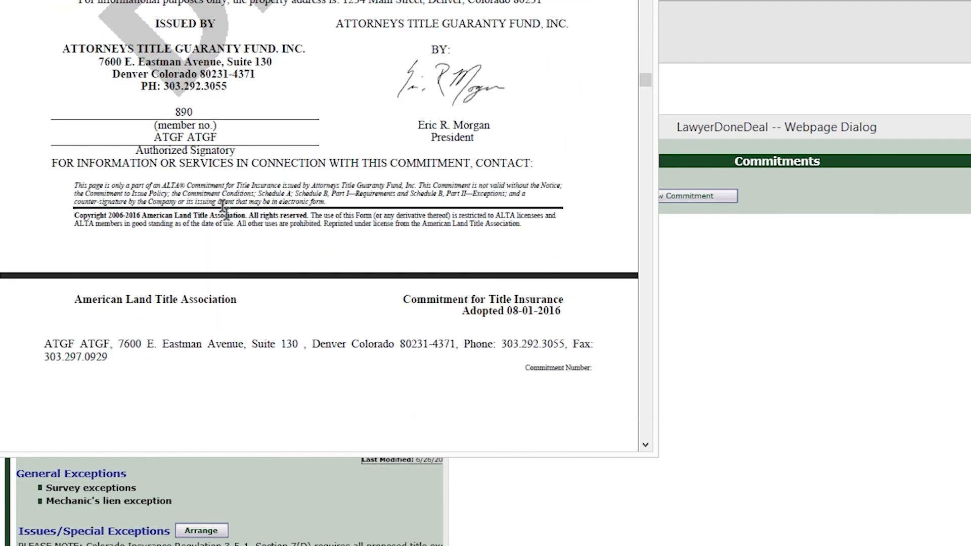
pyautogui.scroll(-10, 223, 207)
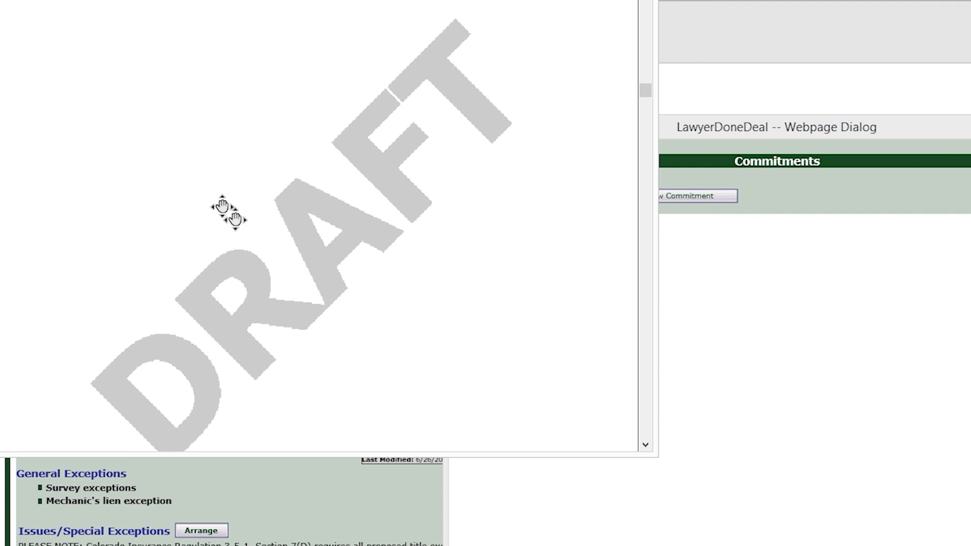
pyautogui.scroll(-10, 223, 207)
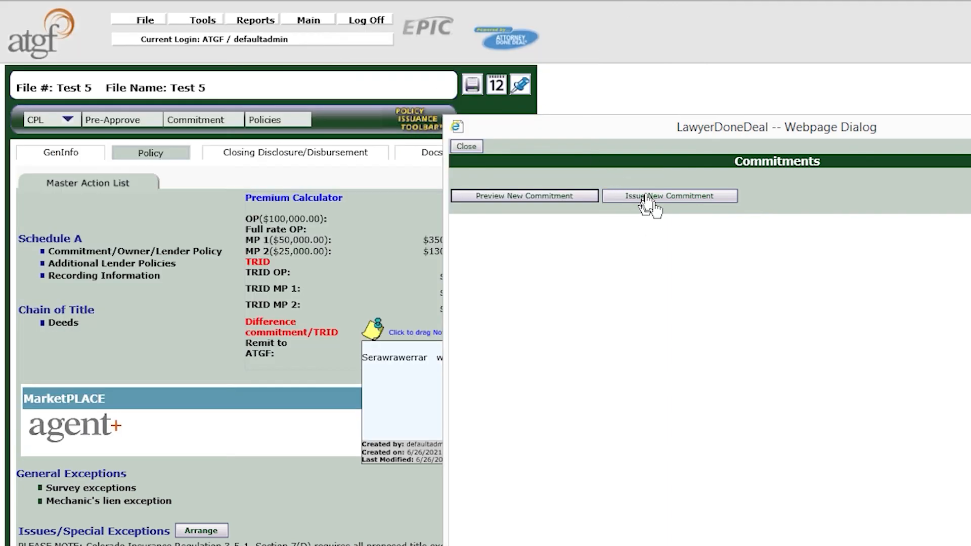
# - Try to issue the new commitment and dismiss the notice
pyautogui.click(650, 200)
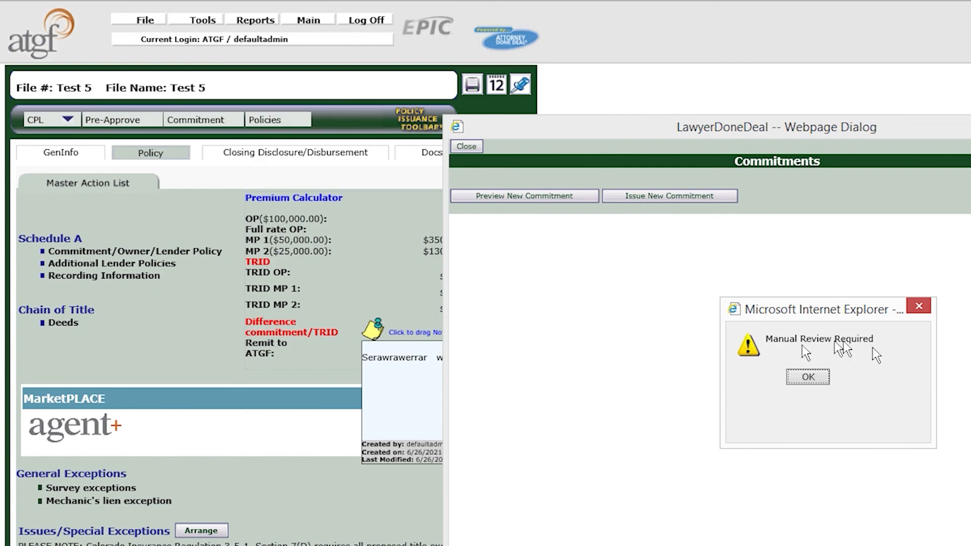
pyautogui.click(808, 378)
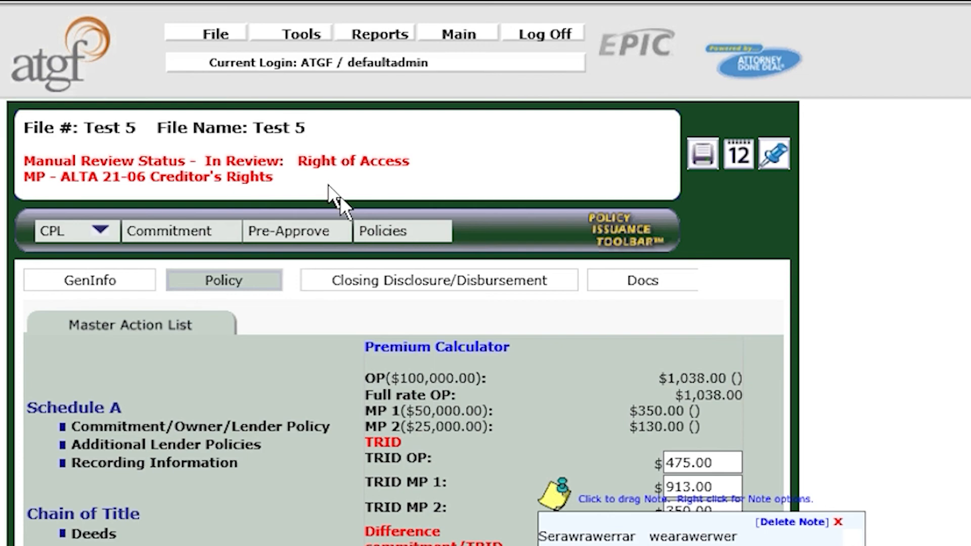
# - Delete the ALTA 21-06 Creditor's Rights endorsement from the Common Endorsements and confirm the deletion
pyautogui.scroll(-15, 340, 194)
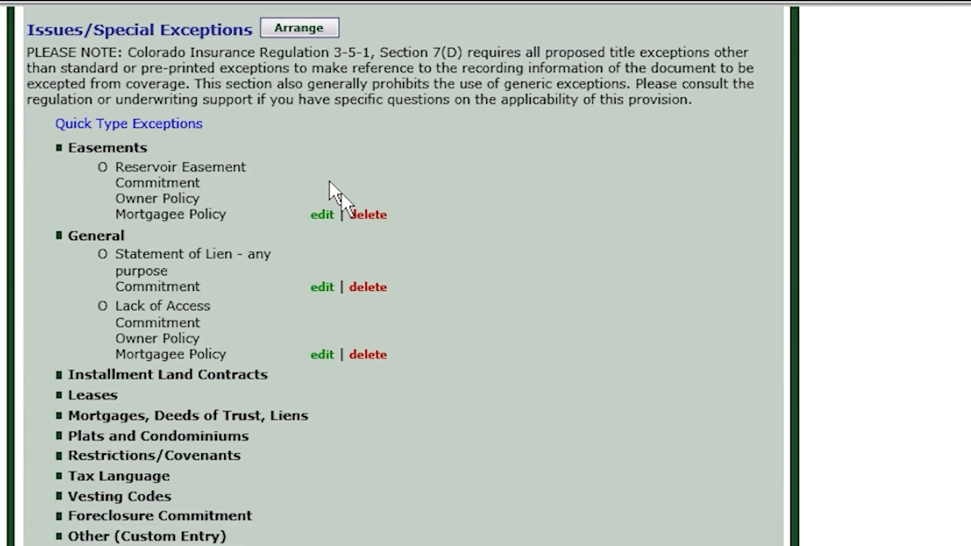
pyautogui.scroll(-5, 329, 191)
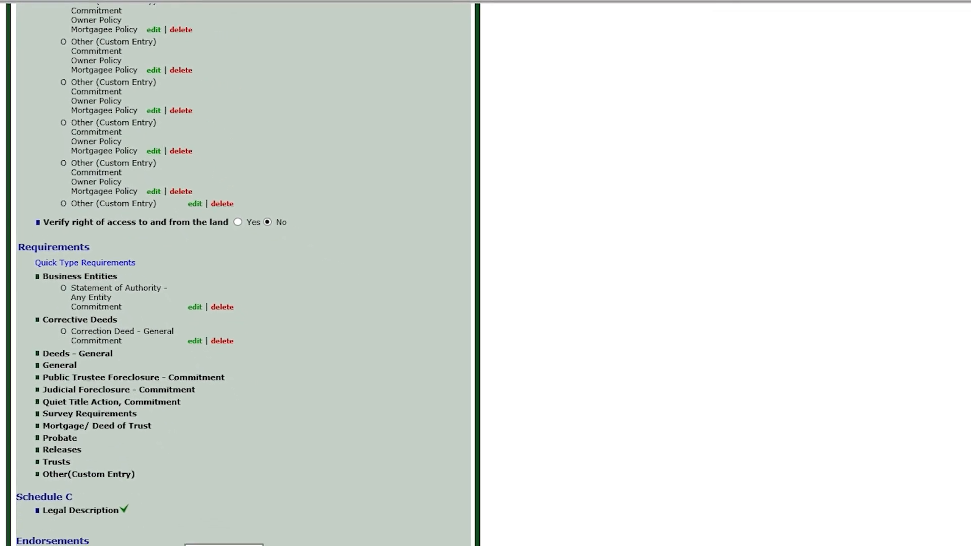
pyautogui.click(183, 478)
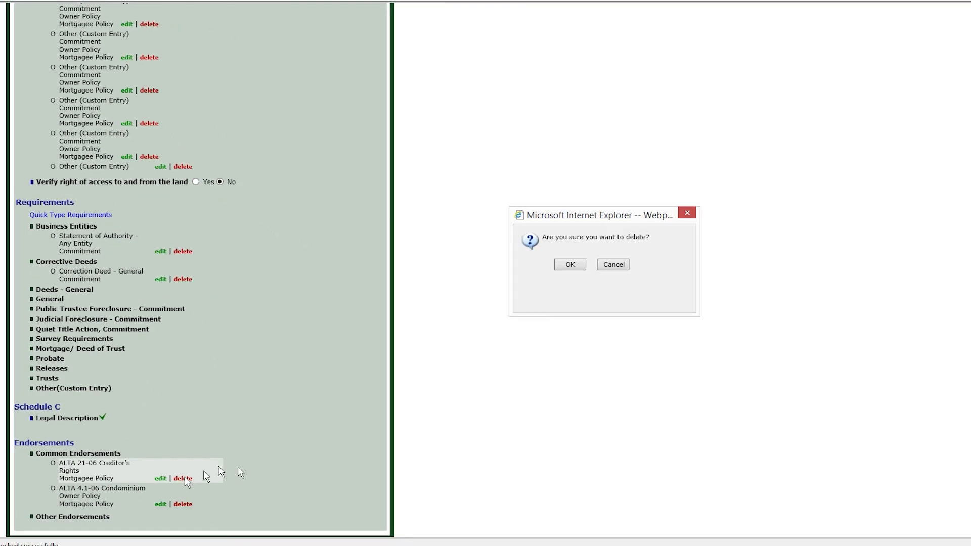
pyautogui.click(570, 265)
# - Try again to issue the commitment without the Creditor's Rights endorsement, and dismiss the notice
pyautogui.scroll(15, 101, 227)
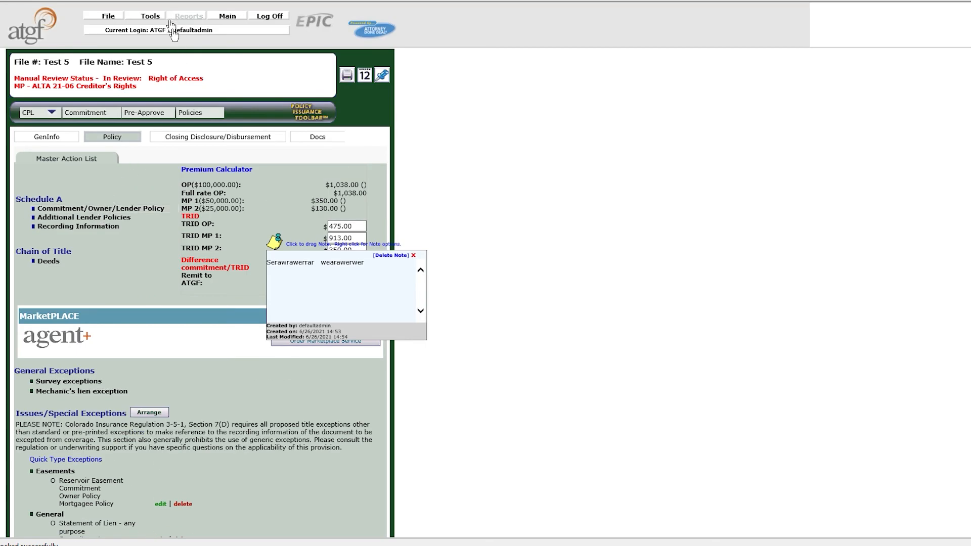
pyautogui.click(94, 118)
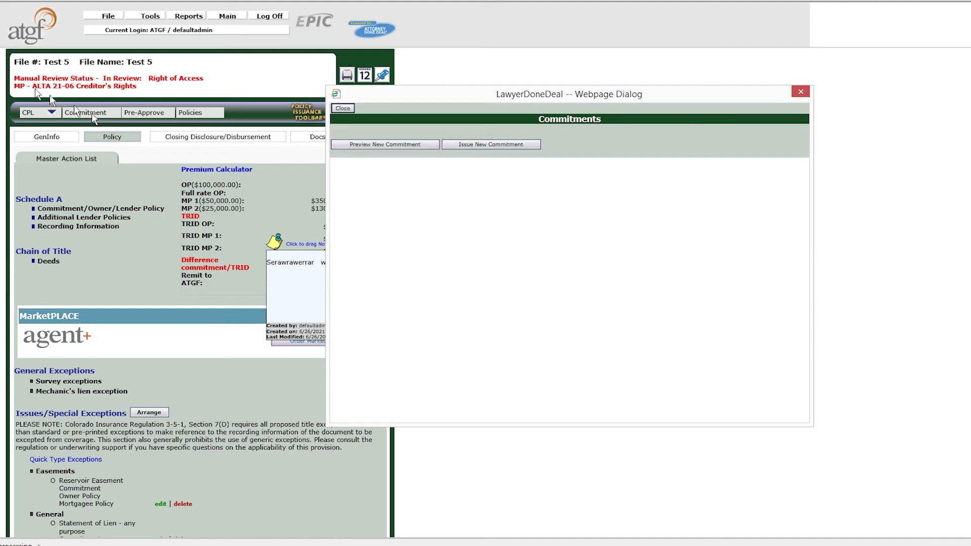
pyautogui.click(506, 147)
pyautogui.click(589, 275)
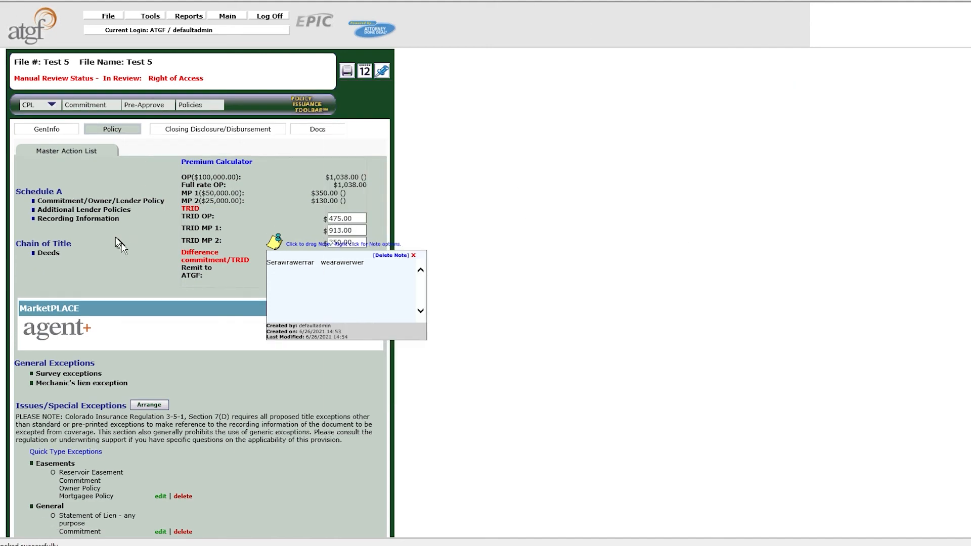
# - Set the verification of right of access to and from the land to Yes
pyautogui.scroll(-20, 115, 237)
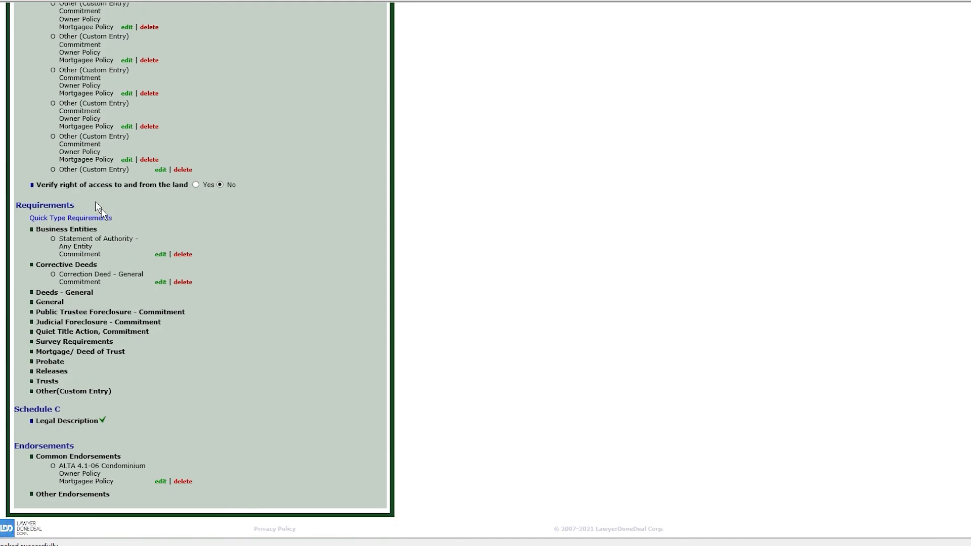
pyautogui.click(195, 185)
pyautogui.scroll(20, 243, 146)
pyautogui.scroll(2, 245, 133)
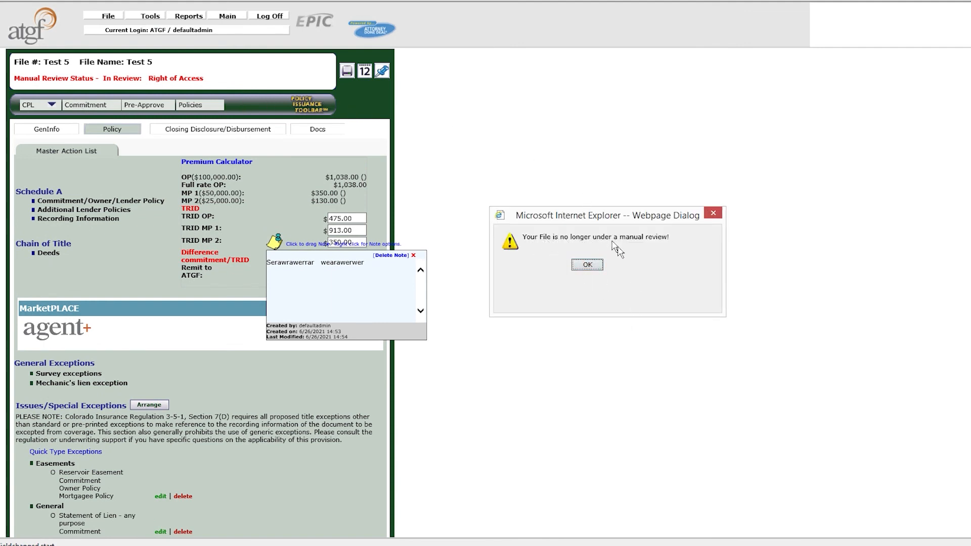
# - Acknowledge the manual review notice, issue the new commitment and close the confirmation
pyautogui.click(588, 265)
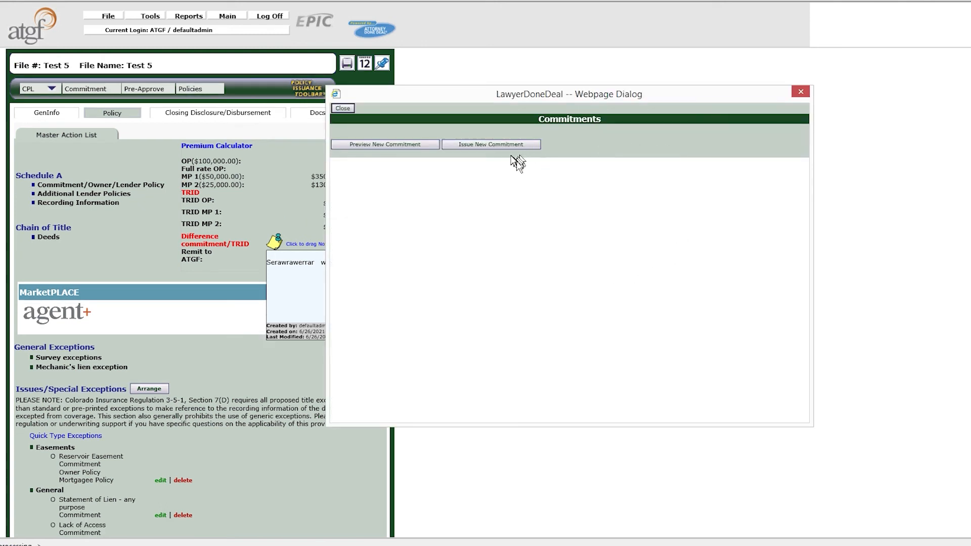
pyautogui.click(508, 147)
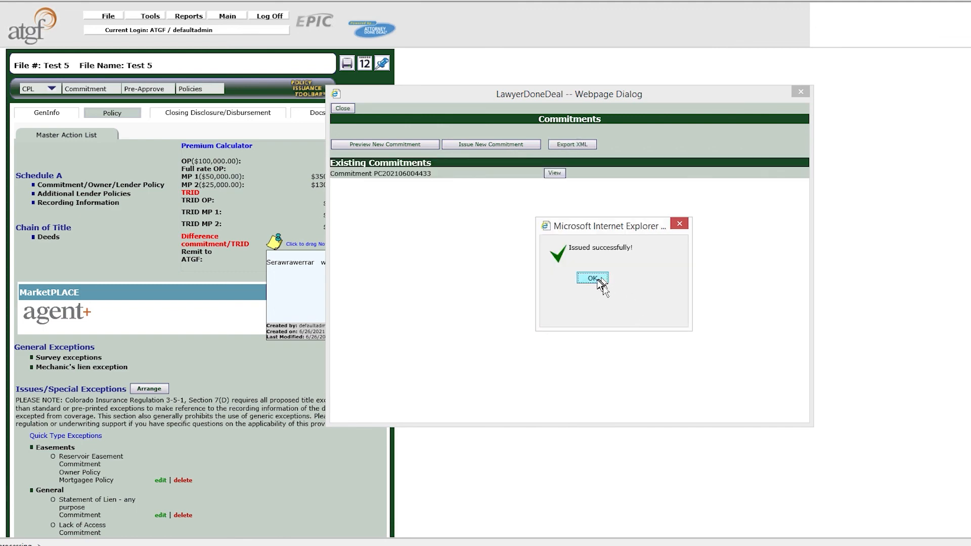
pyautogui.click(592, 279)
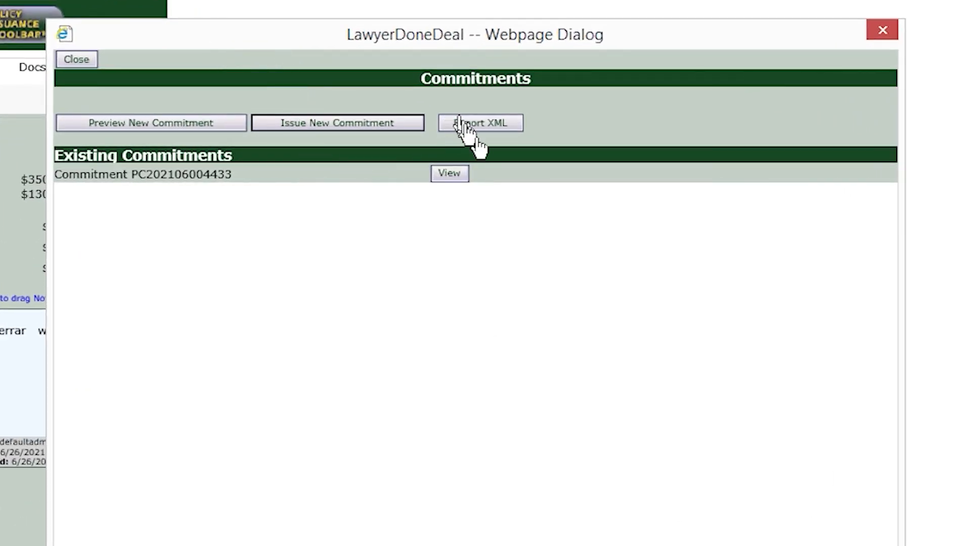
# - View the issued commitment and its printer choices, cancel printing, and close the document and the commitments list
pyautogui.click(454, 174)
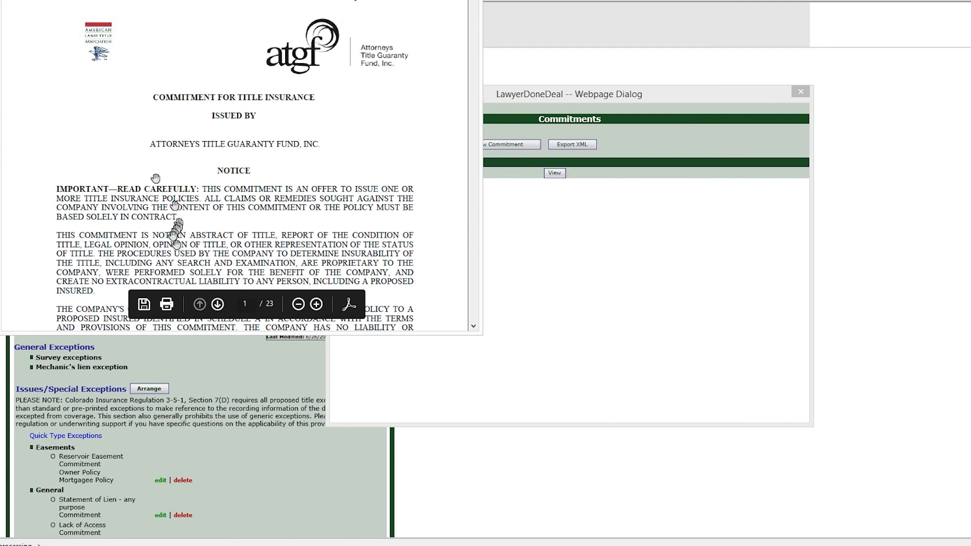
pyautogui.click(167, 305)
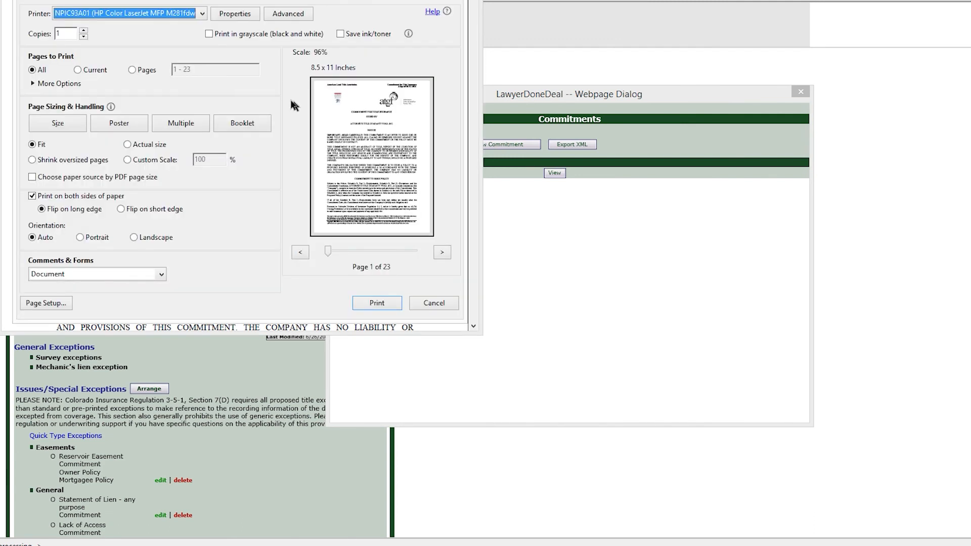
pyautogui.click(152, 13)
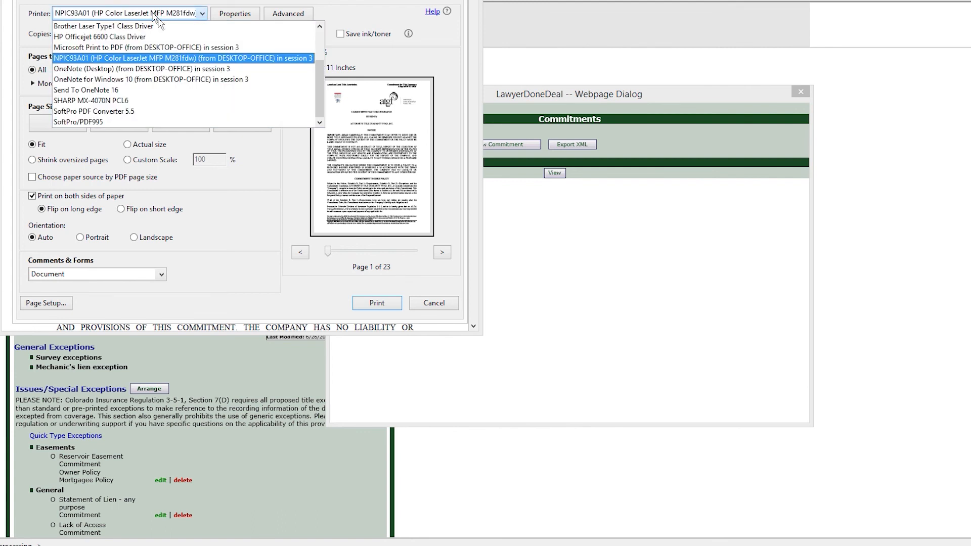
pyautogui.scroll(2, 145, 28)
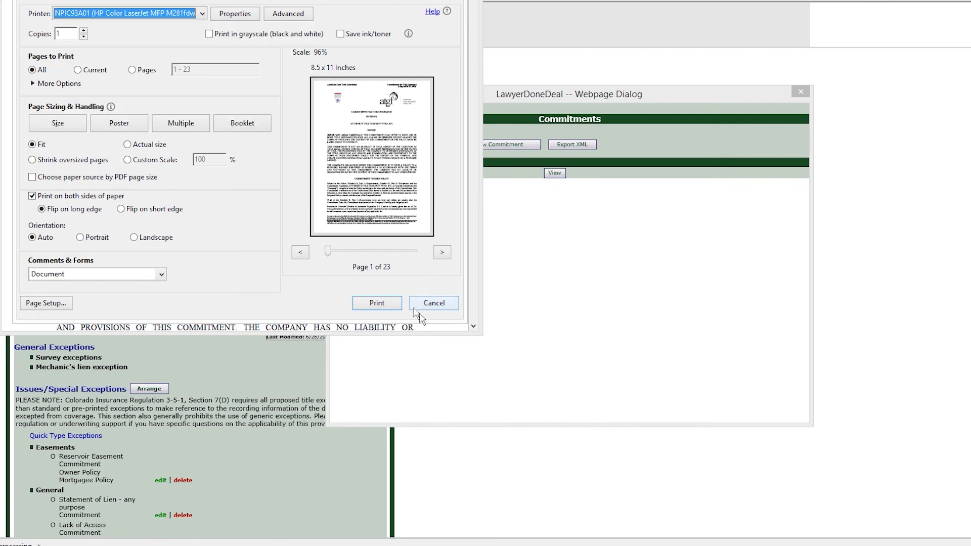
pyautogui.click(439, 303)
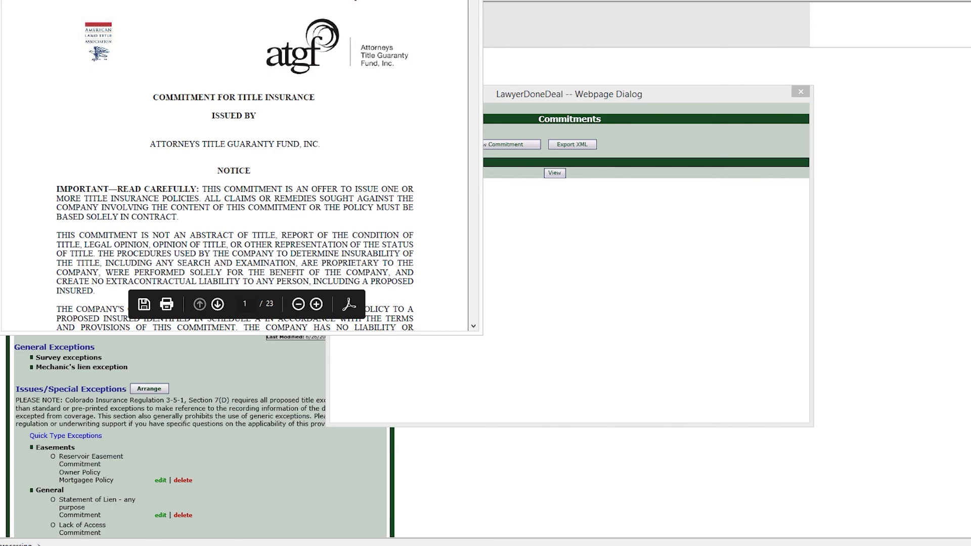
pyautogui.click(470, 0)
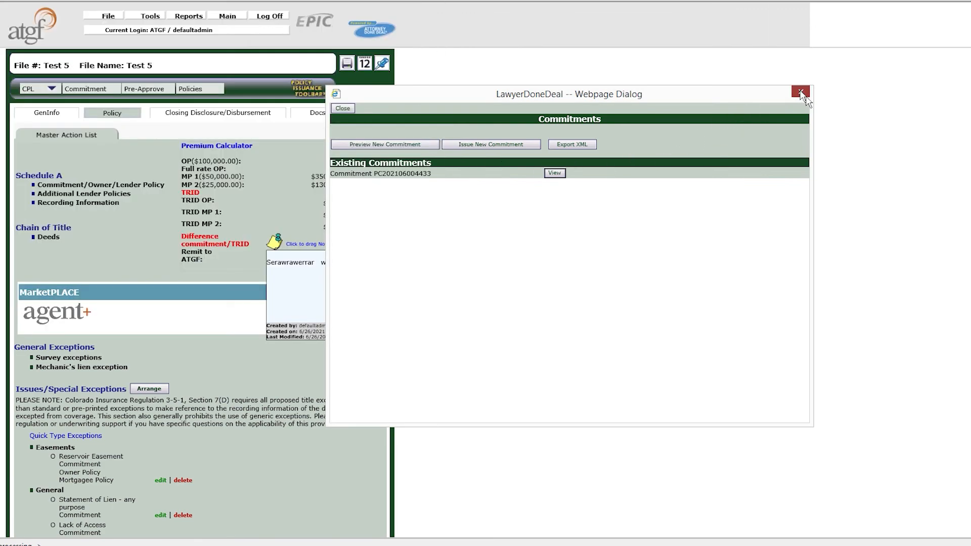
pyautogui.click(801, 92)
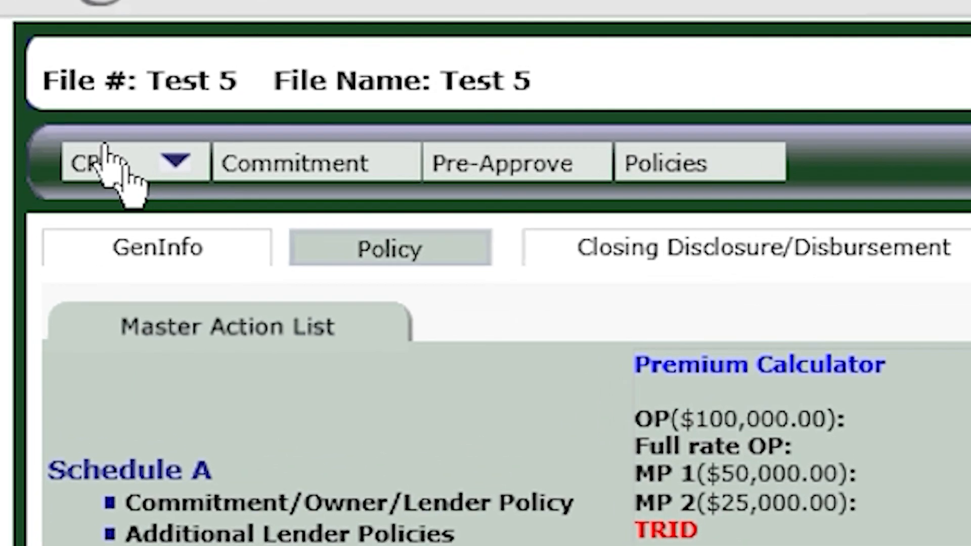
# - Create a new CPL for Lender 1, try to issue it without a lender address, and dismiss the notice
pyautogui.click(105, 147)
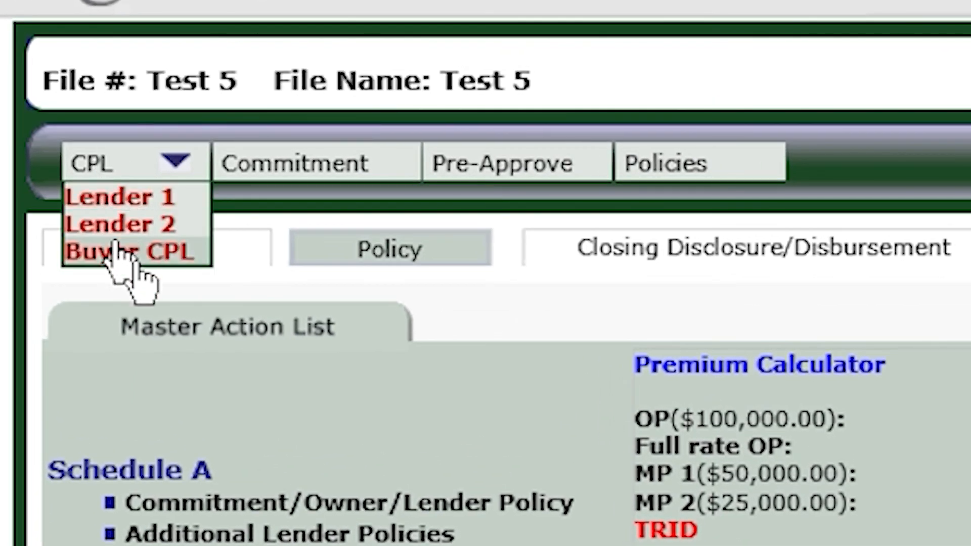
pyautogui.click(136, 194)
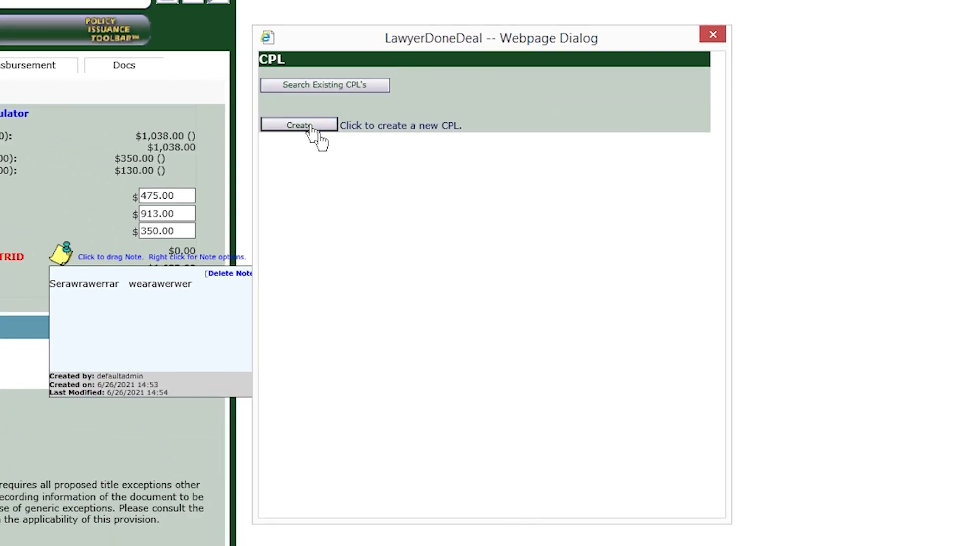
pyautogui.click(310, 127)
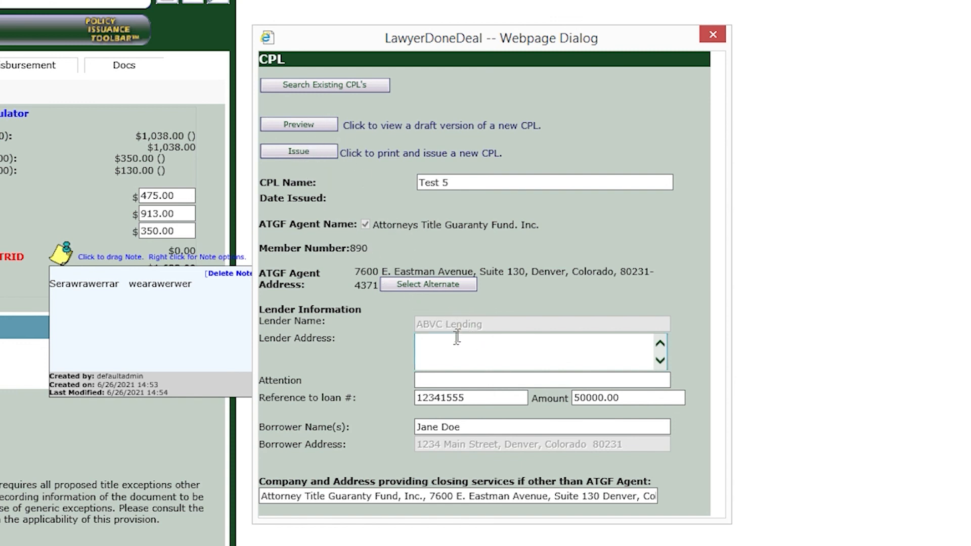
pyautogui.click(307, 156)
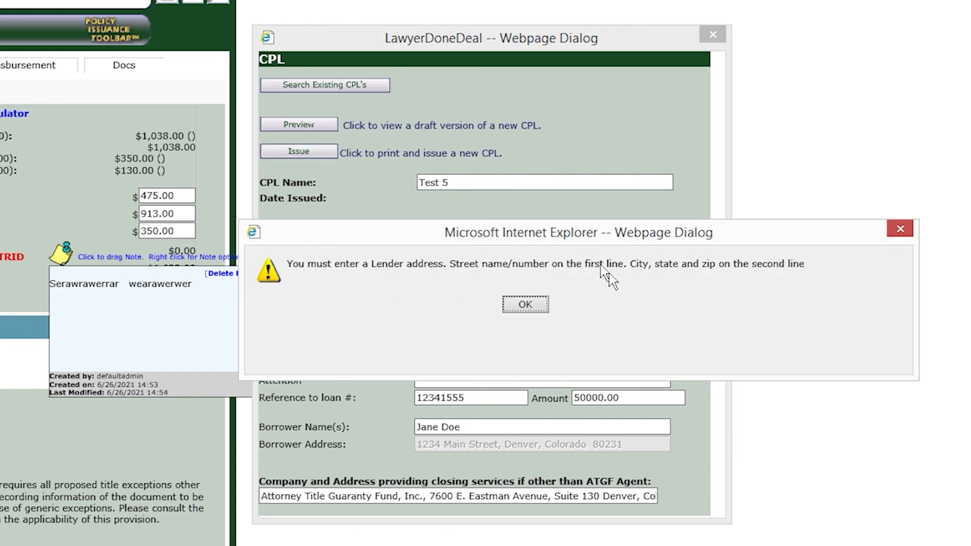
pyautogui.click(525, 305)
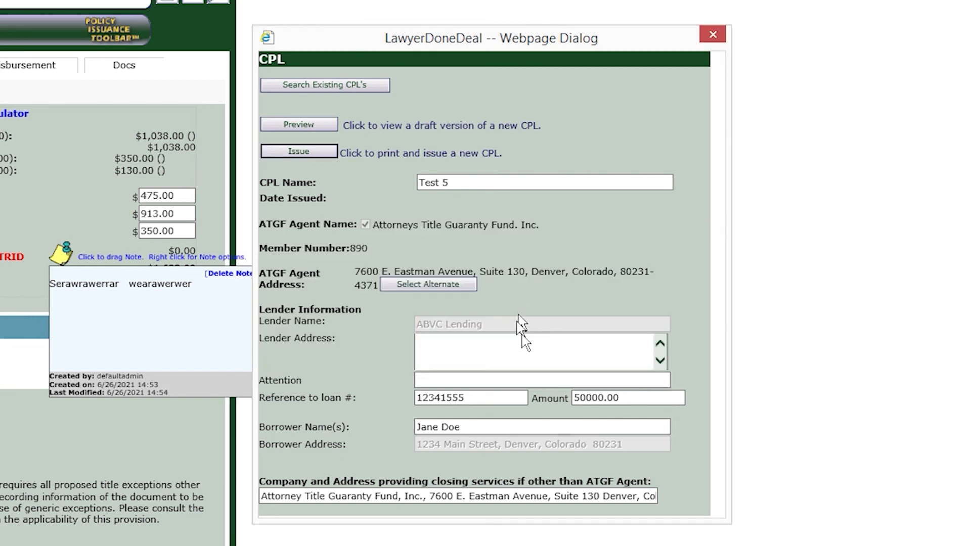
# - Enter a two-line lender address with a zip code in the CPL and accept overwriting the standard text
pyautogui.click(497, 351)
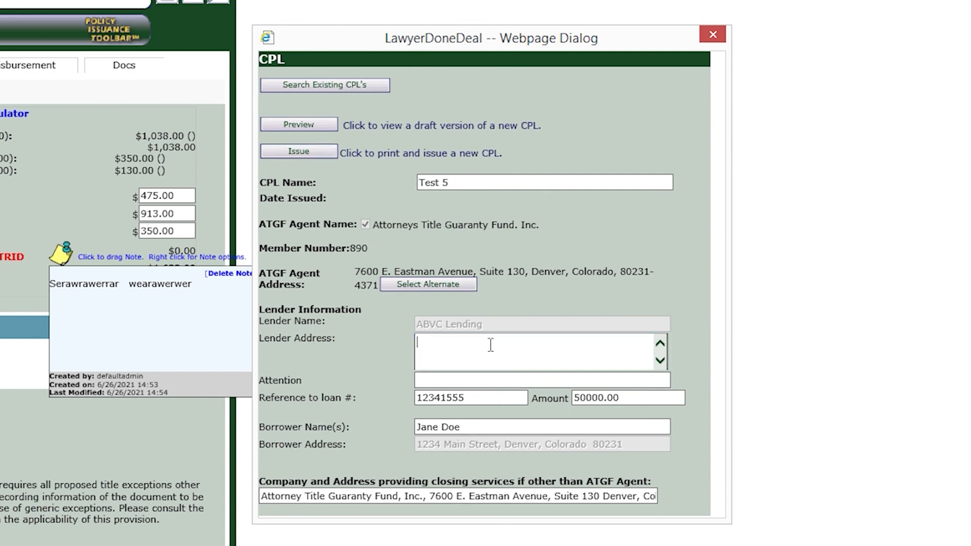
pyautogui.write('sdfasdfsdfsdfasdf')
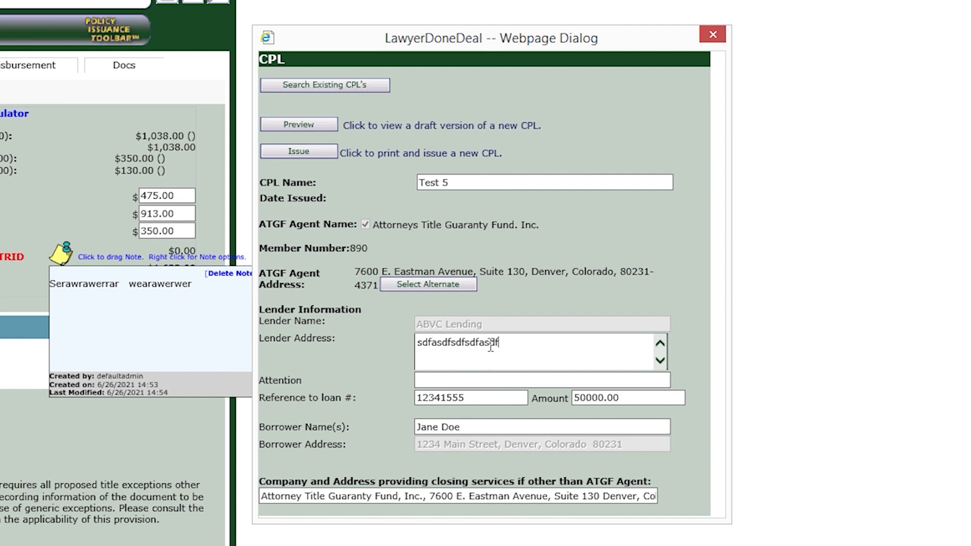
pyautogui.press('Return')
pyautogui.write('asdfasdfasdfasdf 80231')
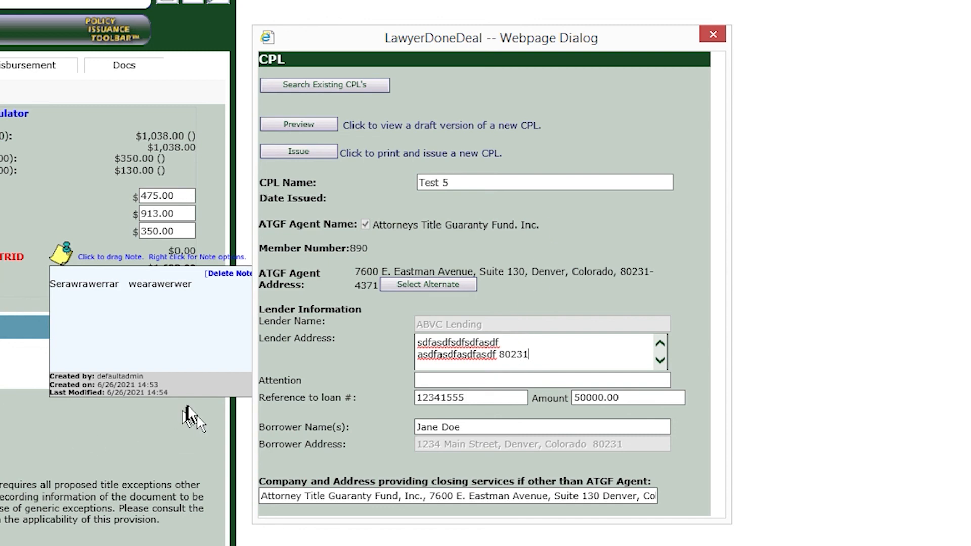
pyautogui.click(394, 361)
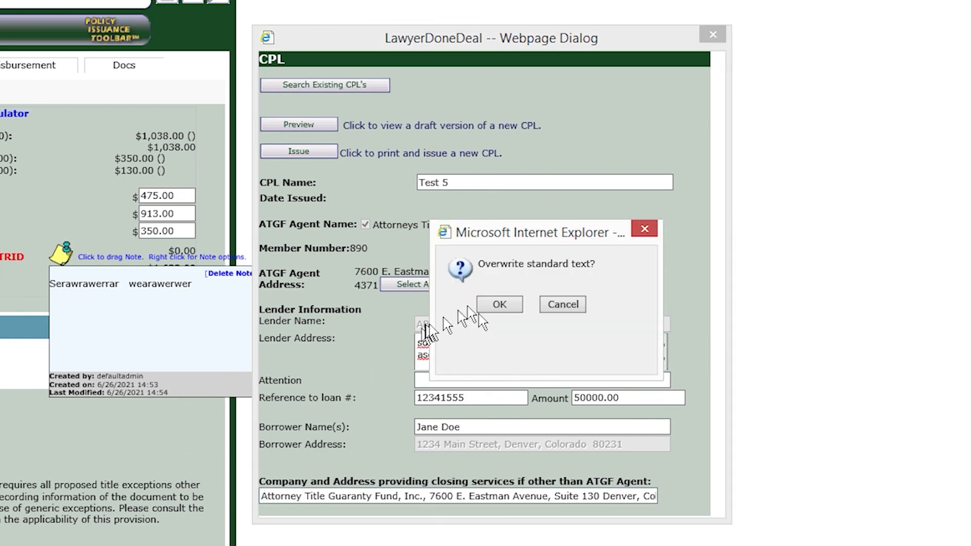
pyautogui.click(499, 304)
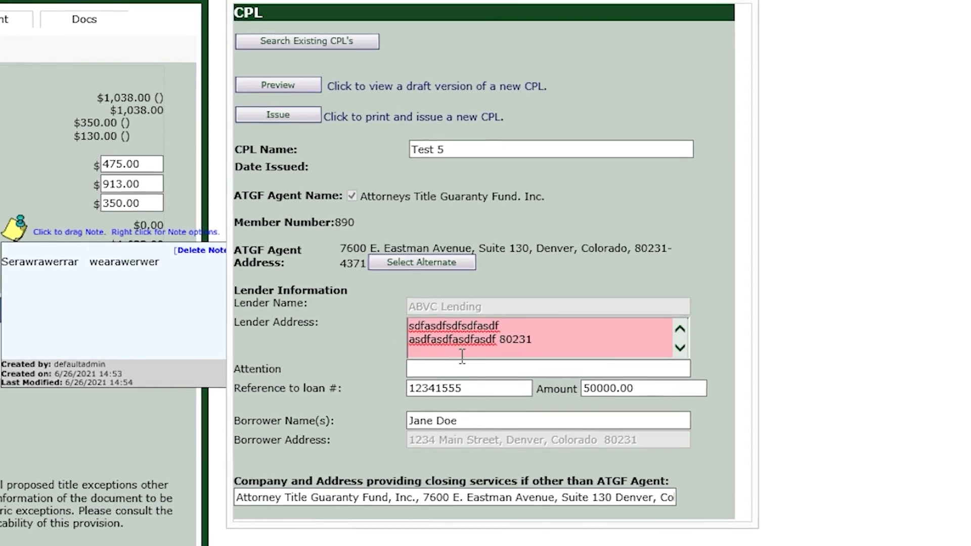
# - Remove the overwrite from the CPL's Lender Address to restore its standard text
pyautogui.rightClick(457, 318)
pyautogui.click(593, 301)
pyautogui.rightClick(619, 255)
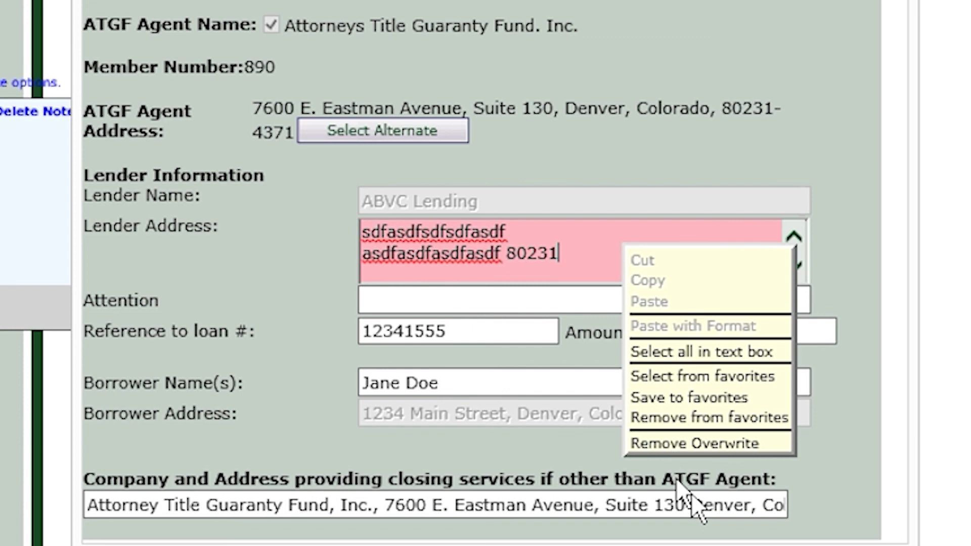
pyautogui.click(675, 444)
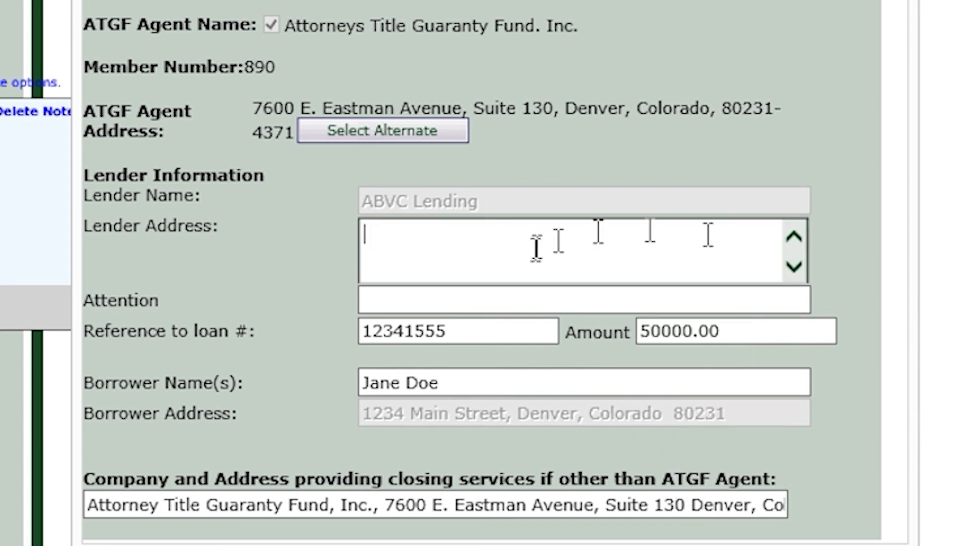
# - Fill in the Lender Address again on two lines, accept overwriting the standard text, and issue the CPL
pyautogui.rightClick(490, 249)
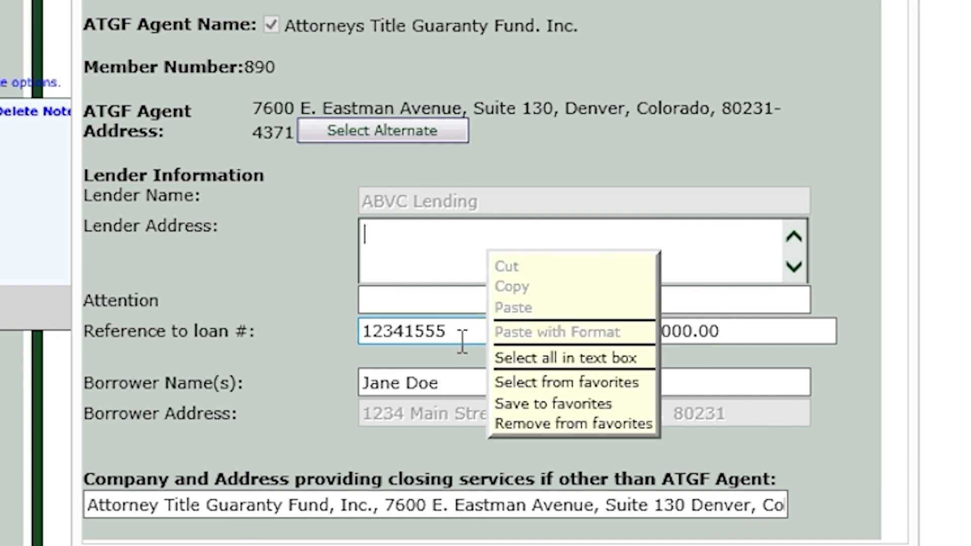
pyautogui.write('56464df6asfaff')
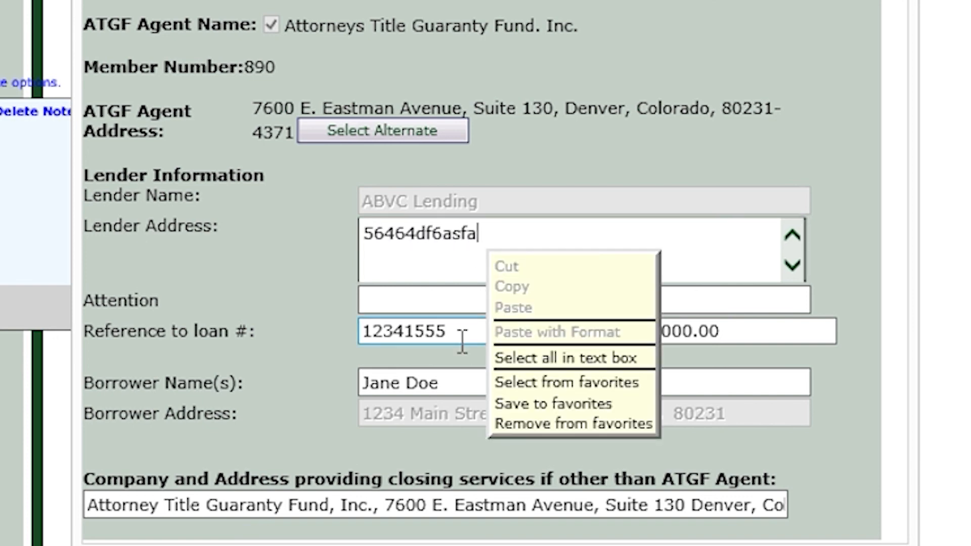
pyautogui.press('Return')
pyautogui.write('sdafsafsafdfas')
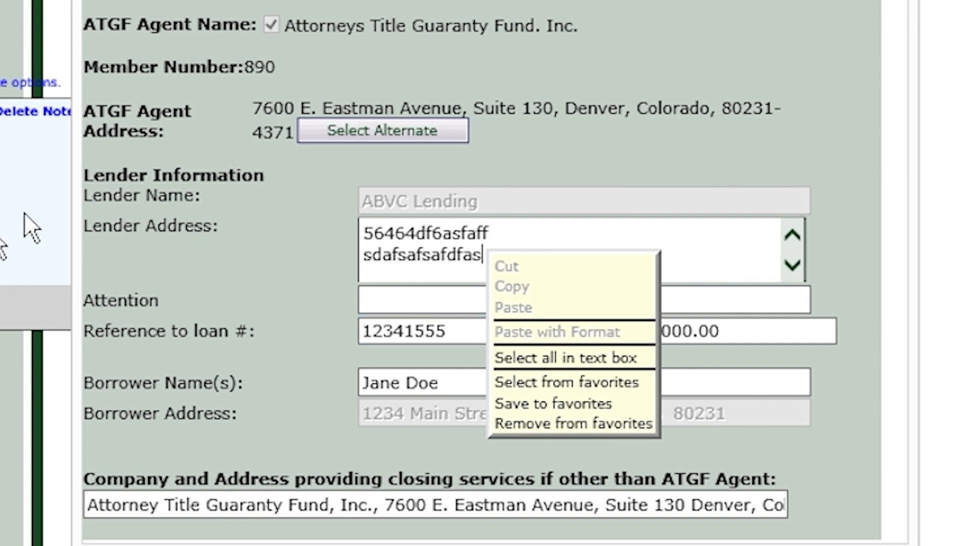
pyautogui.click(293, 293)
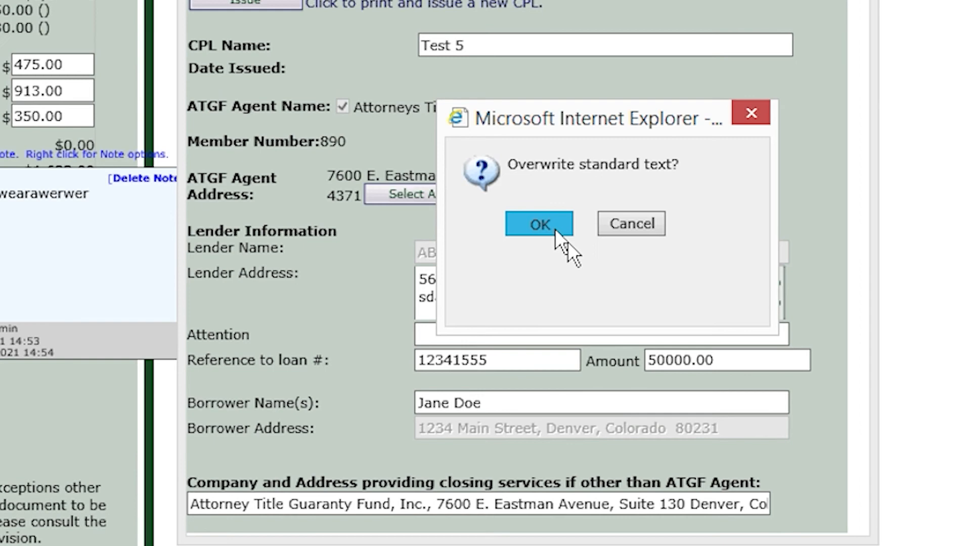
pyautogui.click(531, 168)
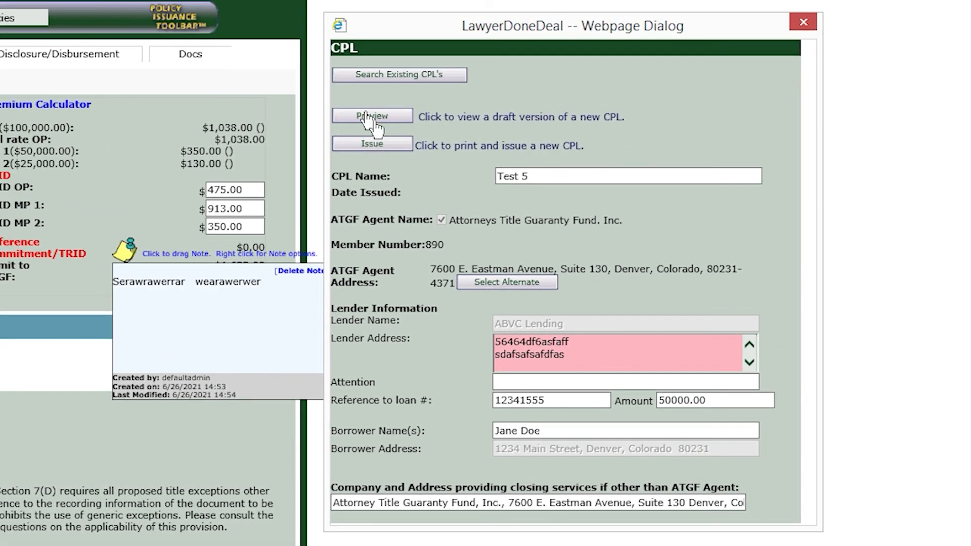
pyautogui.click(372, 144)
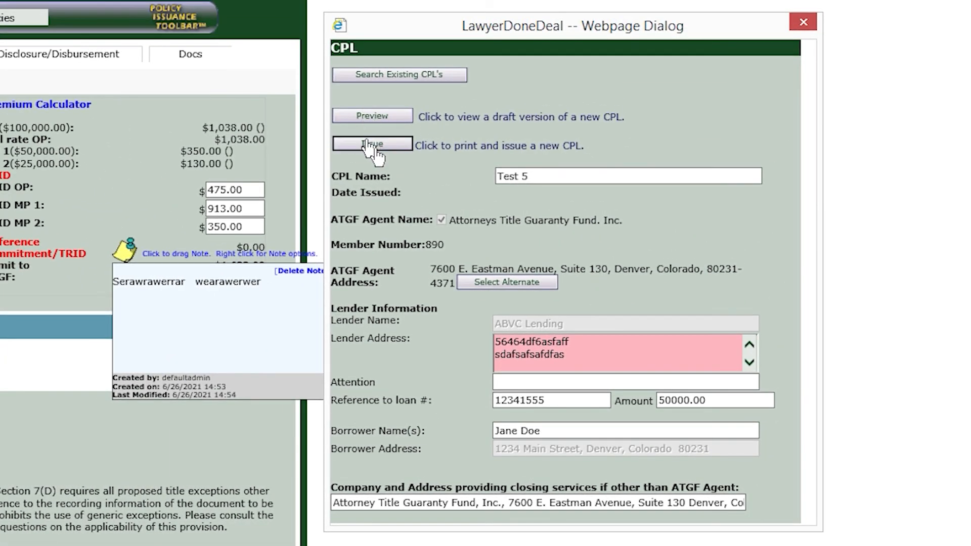